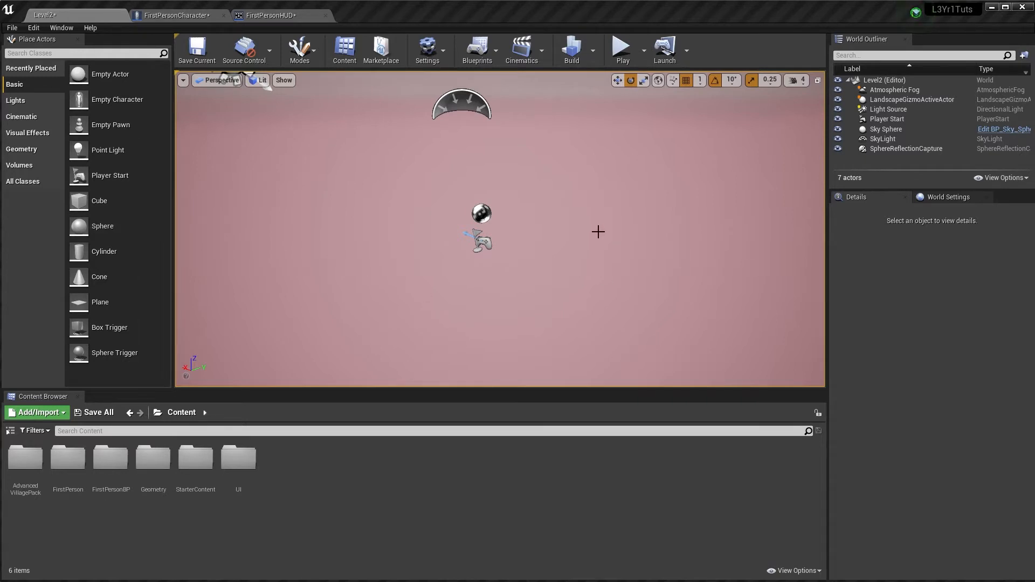
Switch the level editor to Landscape editing mode
{"action": "right_click_drag", "start_coordinate": [601, 230], "coordinate": [367, 258]}
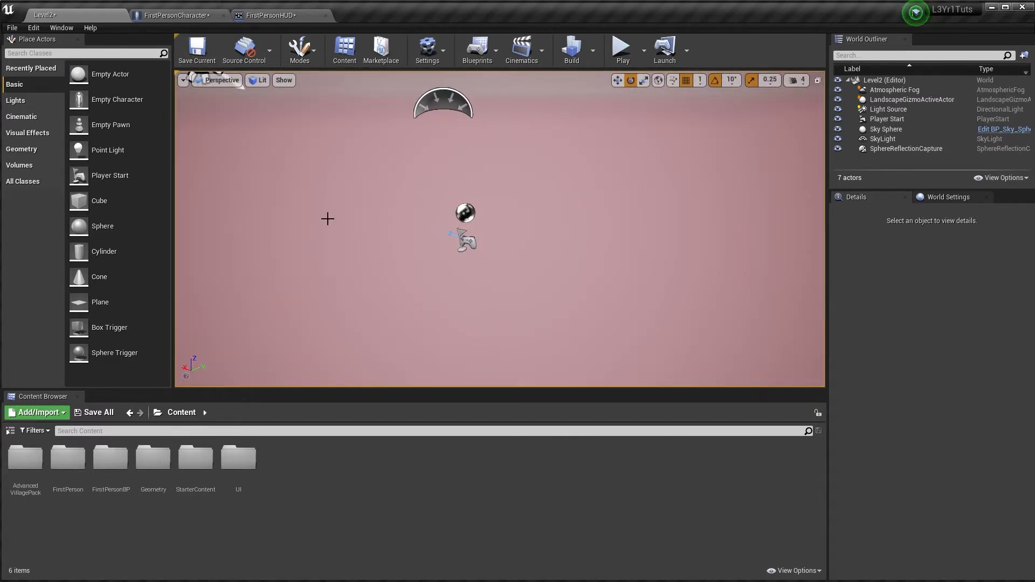
{"action": "right_click_drag", "start_coordinate": [666, 277], "coordinate": [347, 143]}
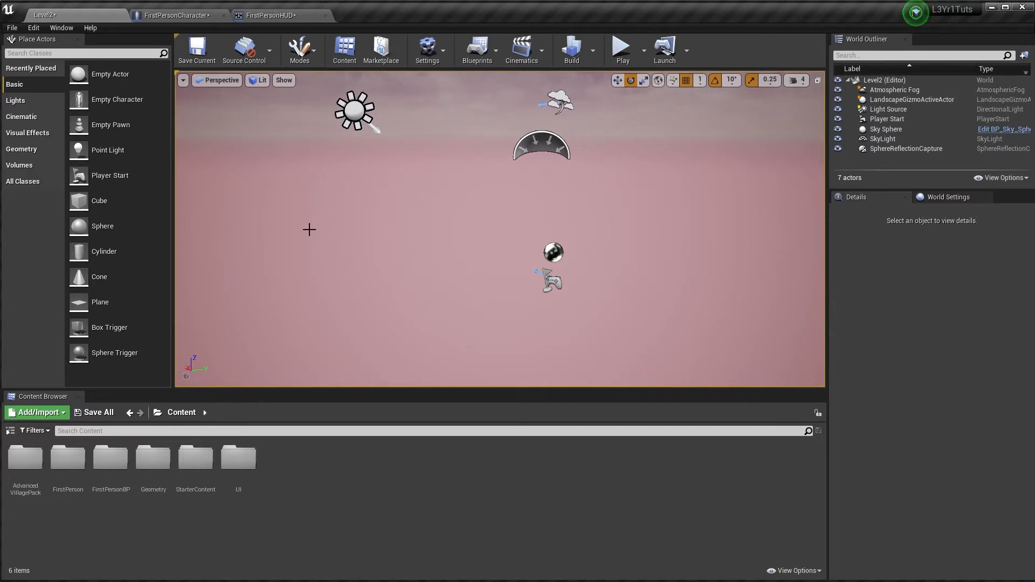
{"action": "right_click_drag", "start_coordinate": [338, 210], "coordinate": [356, 214]}
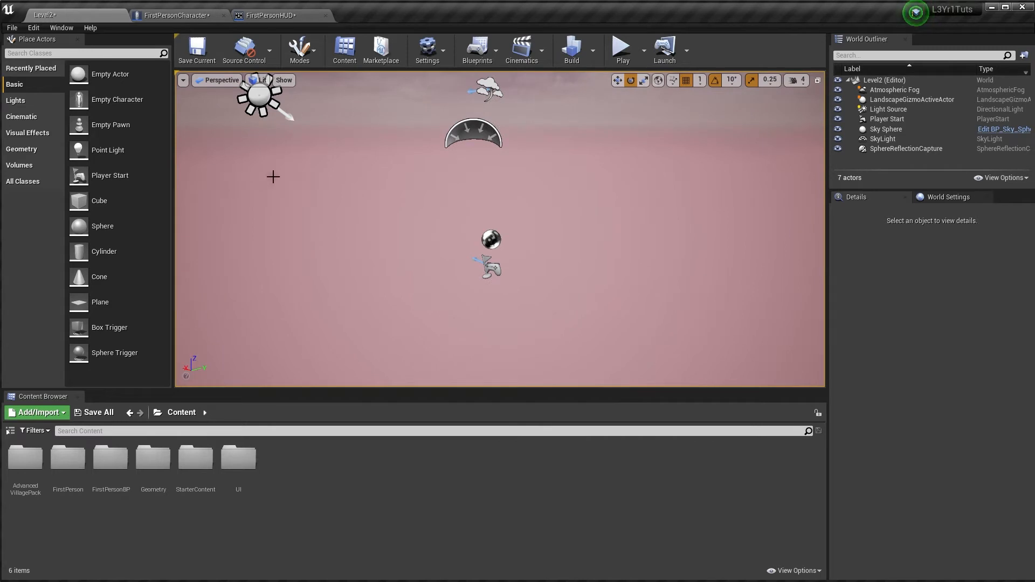
{"action": "left_click", "coordinate": [309, 50]}
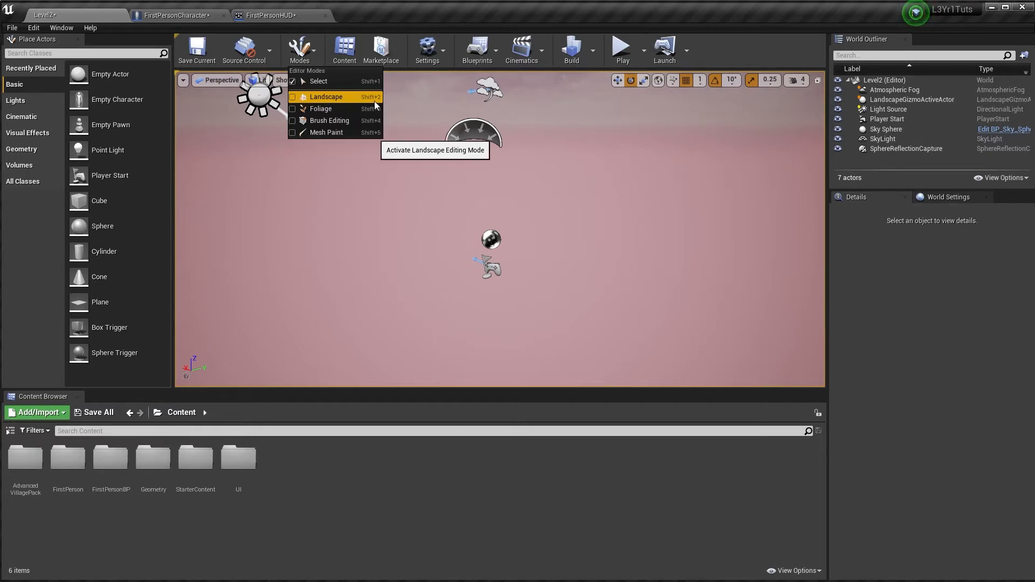
{"action": "left_click", "coordinate": [329, 97]}
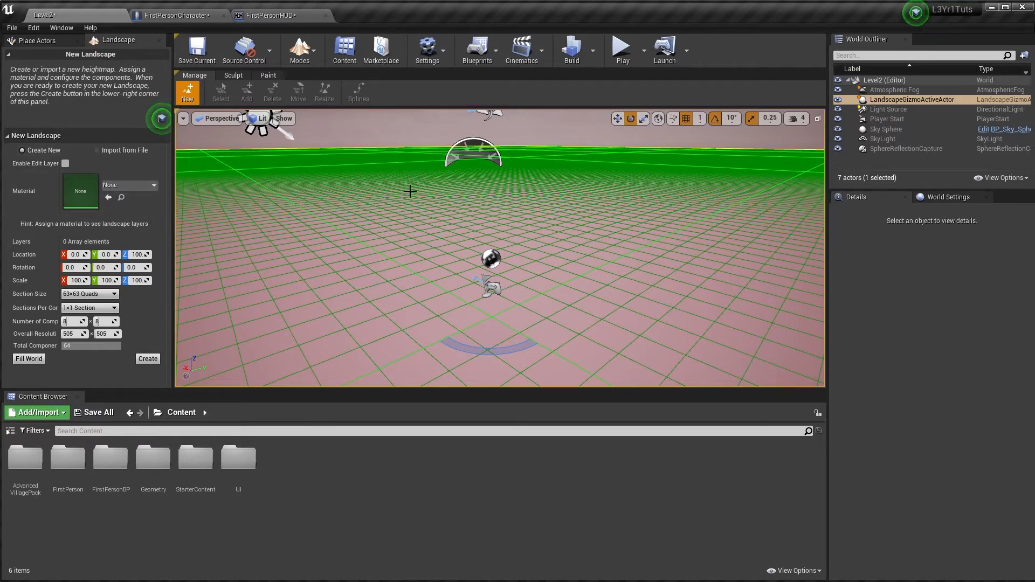
Try a section size of 255×255 quads for the new landscape and return it to 63×63 quads
{"action": "right_click_drag", "start_coordinate": [554, 215], "coordinate": [480, 219]}
{"action": "key", "text": "w"}
{"action": "key", "text": "s"}
{"action": "key", "text": "s"}
{"action": "key", "text": "s"}
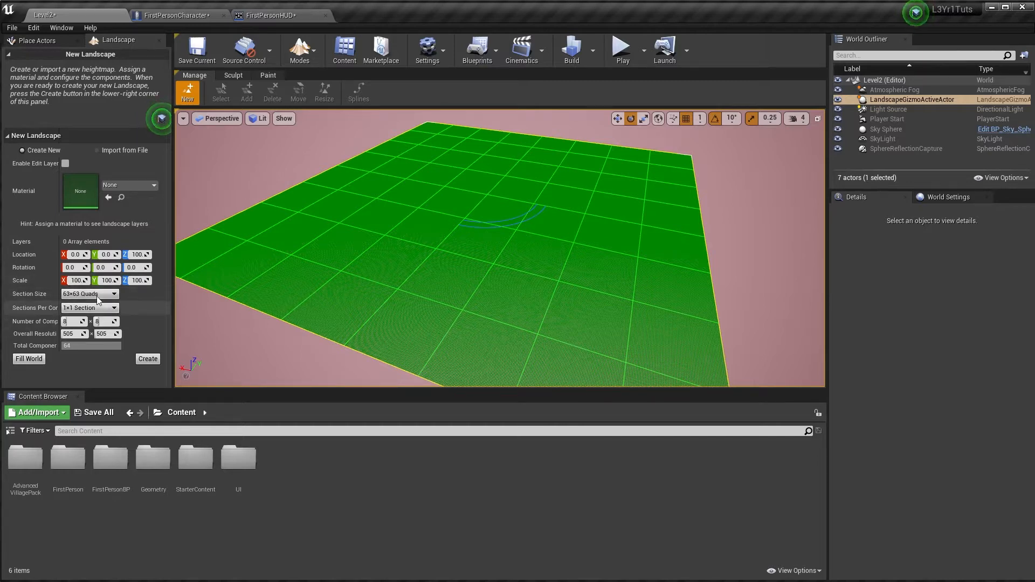
{"action": "mouse_move", "coordinate": [259, 302]}
{"action": "right_mouse_down"}
{"action": "mouse_move", "coordinate": [242, 294]}
{"action": "mouse_move", "coordinate": [245, 316]}
{"action": "right_mouse_up"}
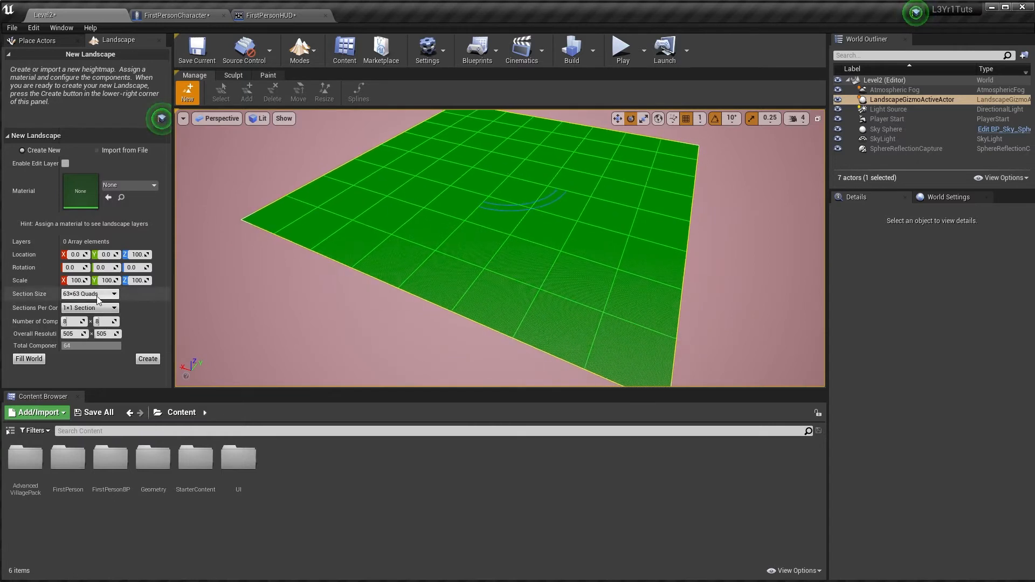
{"action": "left_click", "coordinate": [94, 294]}
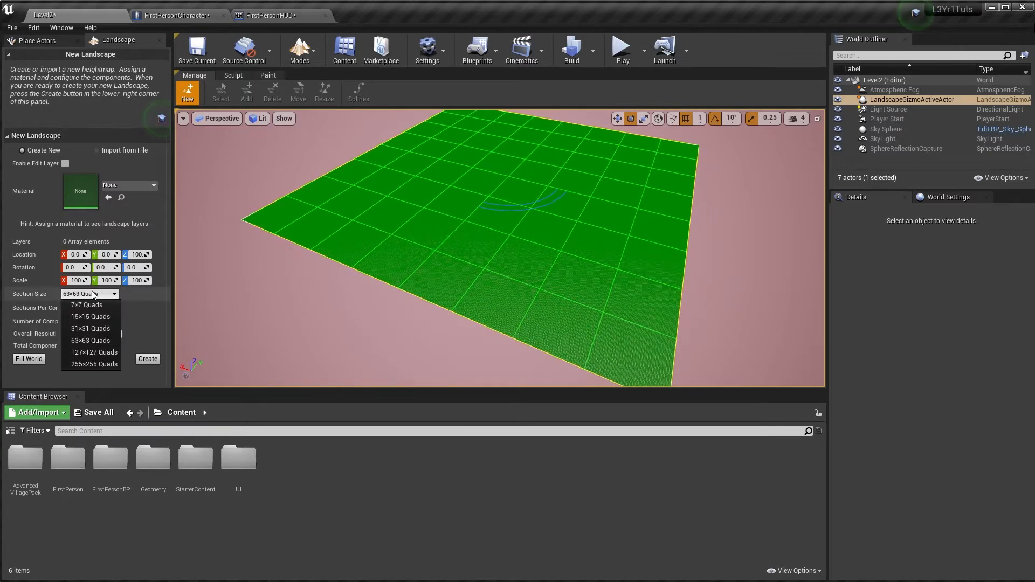
{"action": "left_click", "coordinate": [83, 366]}
{"action": "right_click_drag", "start_coordinate": [529, 268], "coordinate": [250, 277]}
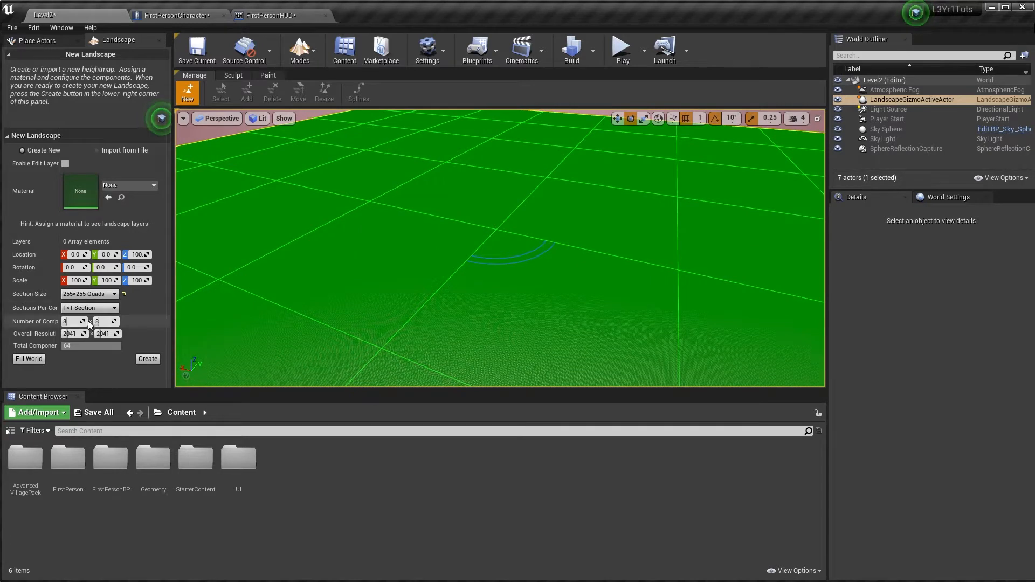
{"action": "left_click", "coordinate": [83, 295]}
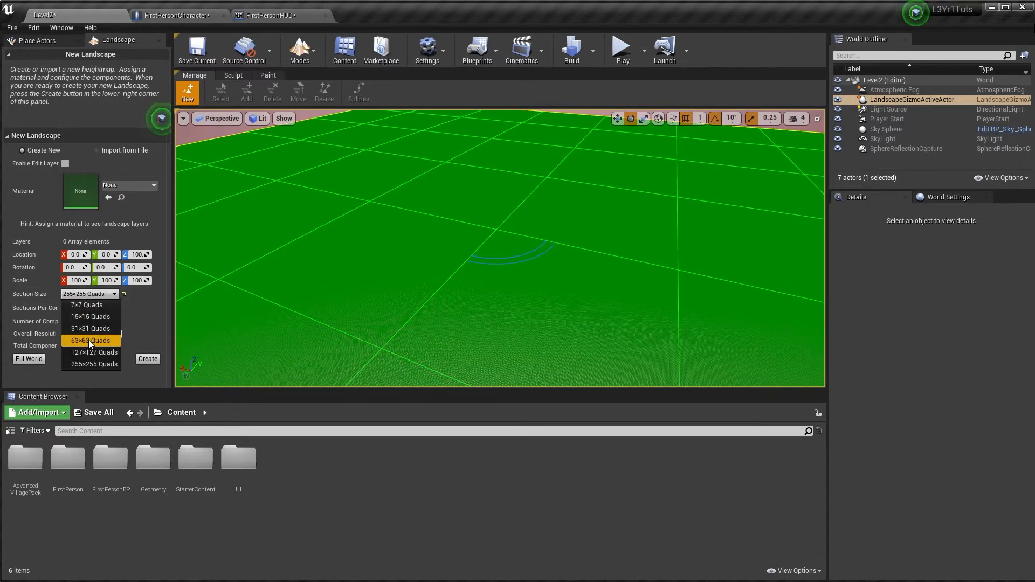
{"action": "left_click", "coordinate": [89, 340]}
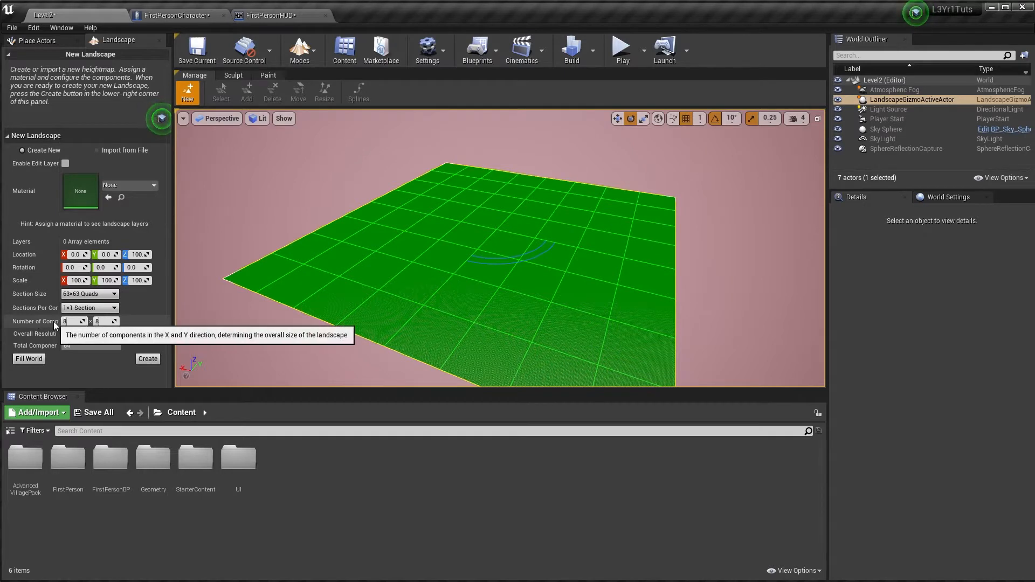
Reset the number of components to 8 by 8 and create the new landscape
{"action": "left_click_drag", "start_coordinate": [57, 322], "coordinate": [92, 321]}
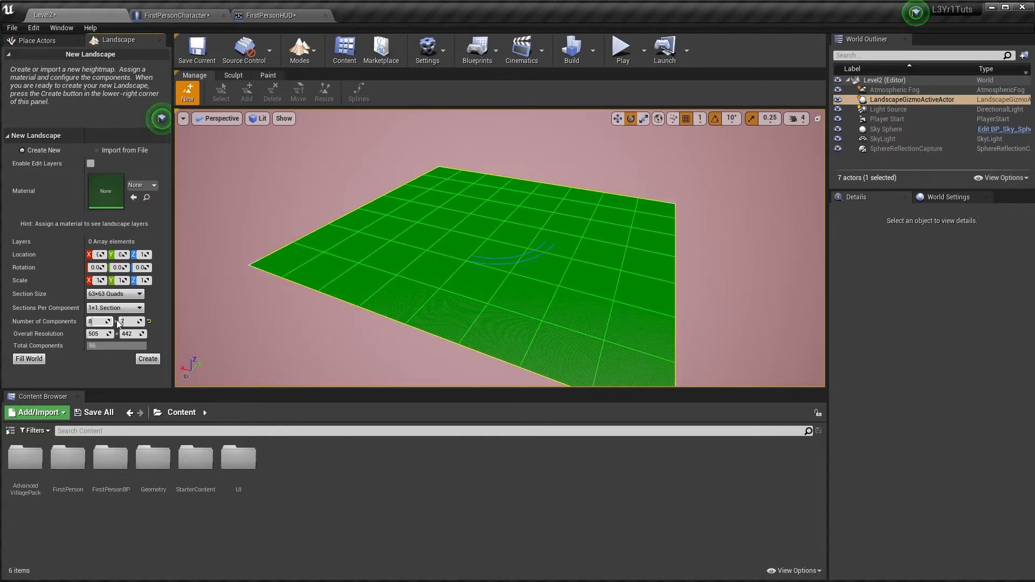
{"action": "type", "text": "8"}
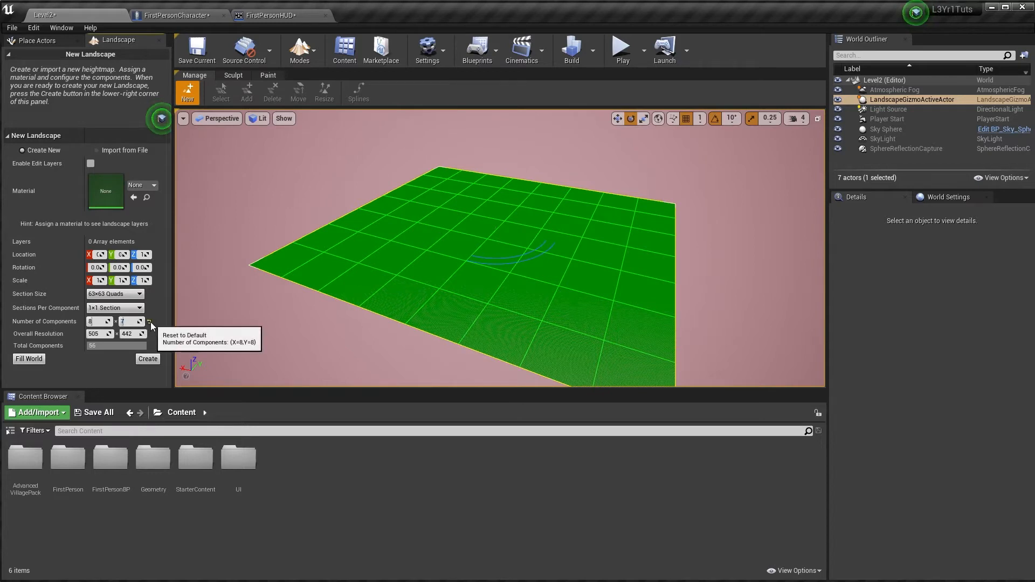
{"action": "key", "text": "Return"}
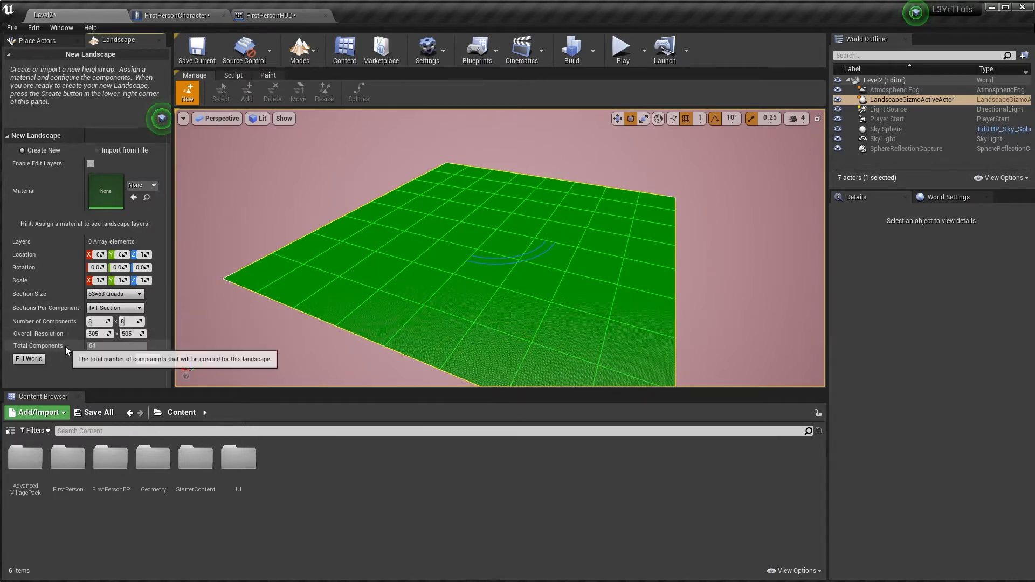
{"action": "key", "text": "w"}
{"action": "right_click_drag", "start_coordinate": [500, 248], "coordinate": [518, 230]}
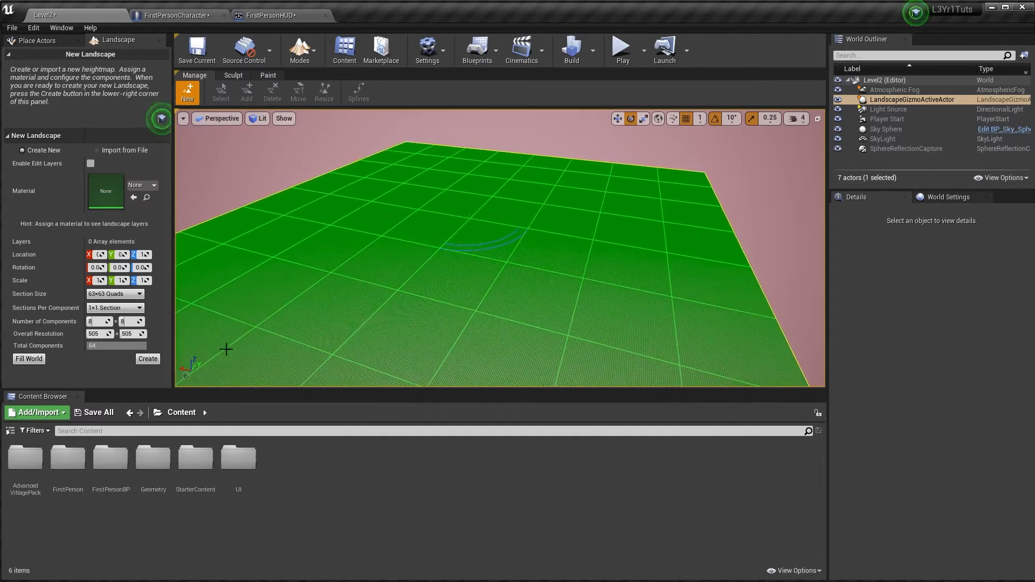
{"action": "left_click", "coordinate": [154, 360]}
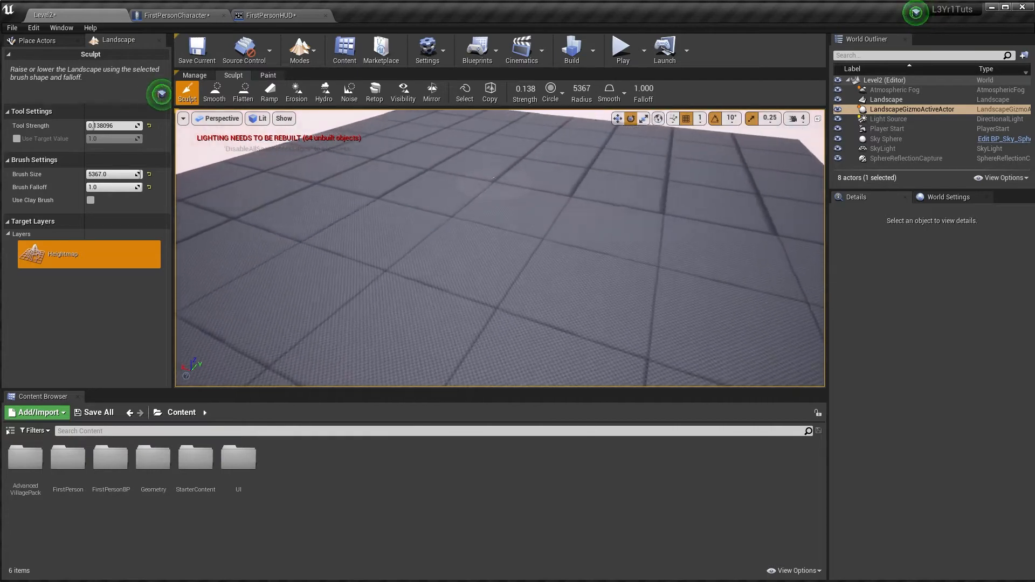
Raise a rounded hill on the flat landscape with the Sculpt tool, using a brush size of 5367 and falloff of 1.0
{"action": "key", "text": "w"}
{"action": "mouse_move", "coordinate": [492, 171]}
{"action": "right_mouse_down"}
{"action": "mouse_move", "coordinate": [488, 265]}
{"action": "mouse_move", "coordinate": [478, 259]}
{"action": "mouse_move", "coordinate": [490, 249]}
{"action": "mouse_move", "coordinate": [486, 274]}
{"action": "right_mouse_up"}
{"action": "key", "text": "e"}
{"action": "key", "text": "e"}
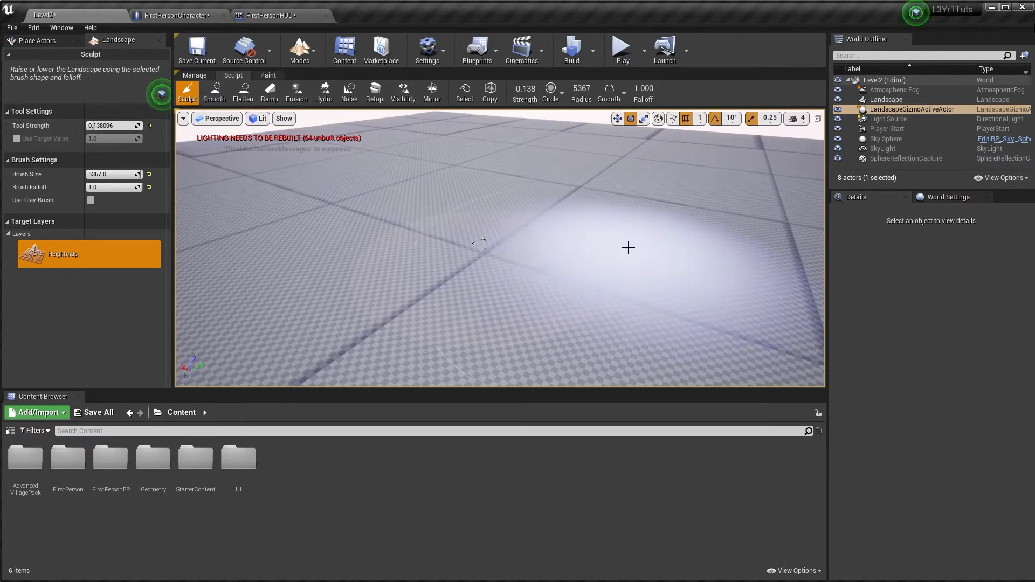
{"action": "key", "text": "s"}
{"action": "right_click_drag", "start_coordinate": [628, 248], "coordinate": [636, 241]}
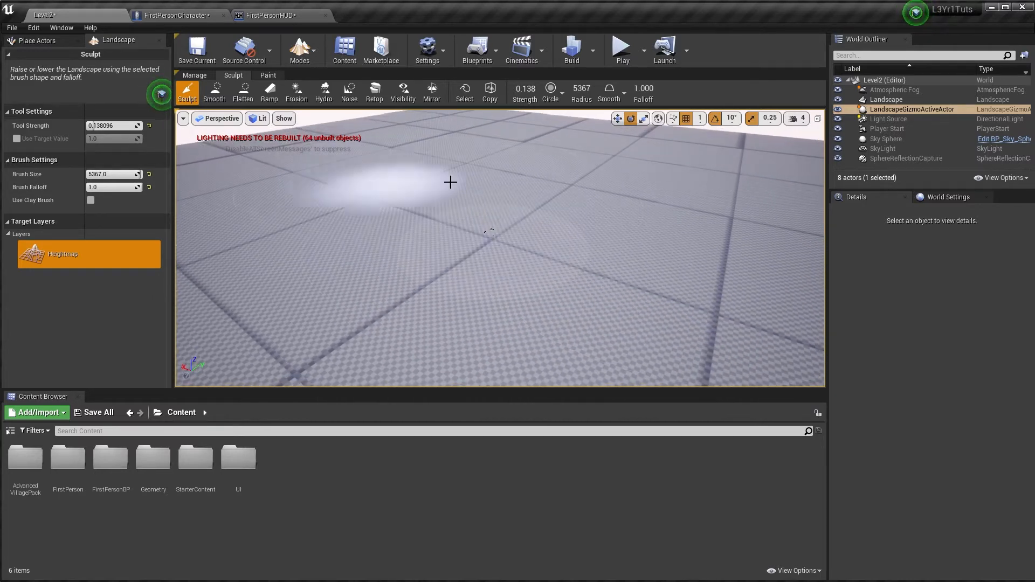
{"action": "mouse_move", "coordinate": [421, 171]}
{"action": "right_mouse_down"}
{"action": "mouse_move", "coordinate": [392, 158]}
{"action": "mouse_move", "coordinate": [389, 170]}
{"action": "mouse_move", "coordinate": [401, 165]}
{"action": "right_mouse_up"}
{"action": "key", "text": "w"}
{"action": "key", "text": "e"}
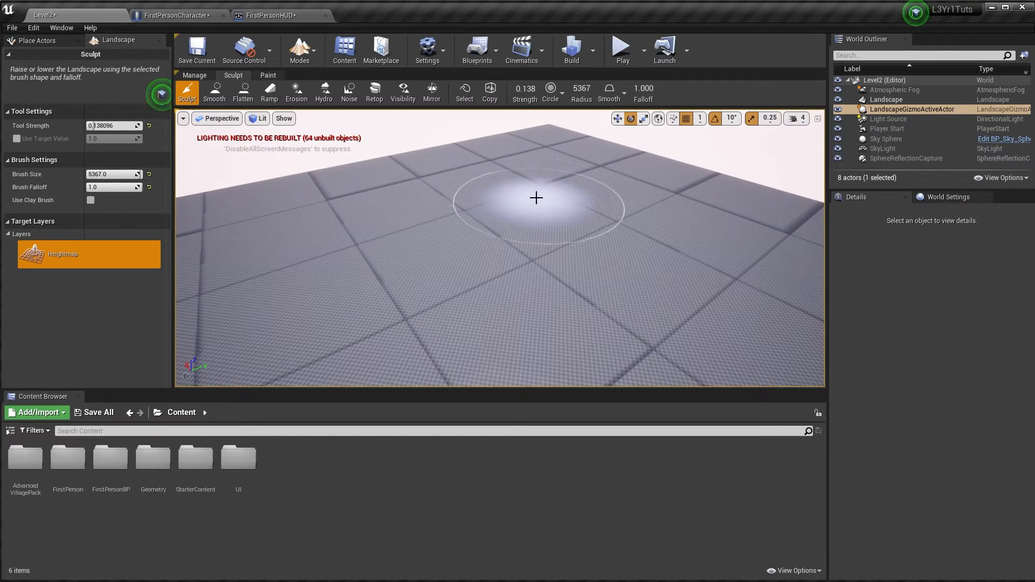
{"action": "left_click_drag", "start_coordinate": [546, 187], "coordinate": [539, 173]}
Lower the terrain next to the hill into a rounded hollow with the Sculpt tool
{"action": "key", "text": "w"}
{"action": "mouse_move", "coordinate": [539, 174]}
{"action": "right_mouse_down"}
{"action": "mouse_move", "coordinate": [559, 135]}
{"action": "mouse_move", "coordinate": [544, 129]}
{"action": "mouse_move", "coordinate": [563, 129]}
{"action": "mouse_move", "coordinate": [531, 145]}
{"action": "mouse_move", "coordinate": [562, 163]}
{"action": "right_mouse_up"}
{"action": "key", "text": "s"}
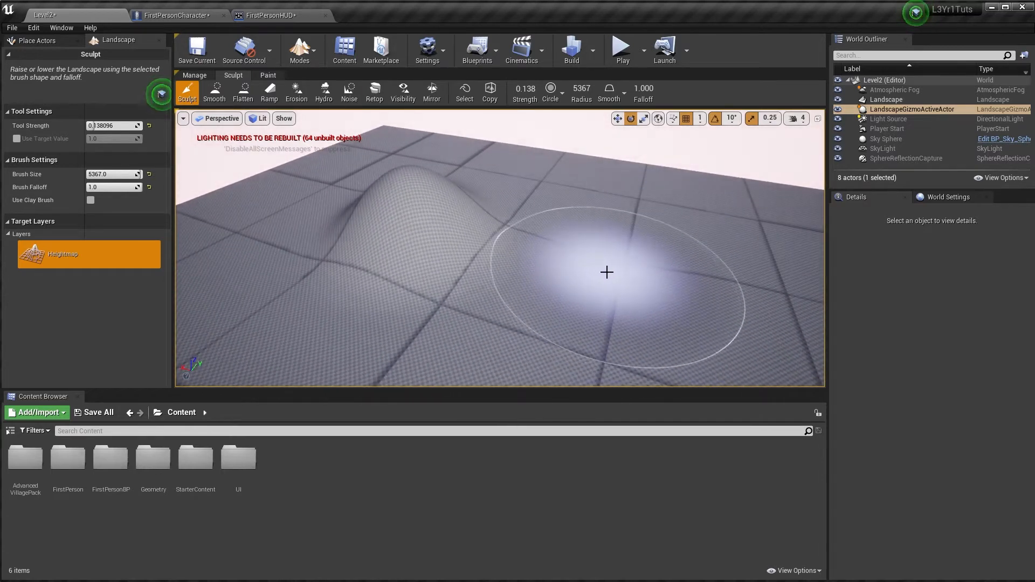
{"action": "mouse_move", "coordinate": [605, 270]}
{"action": "left_mouse_down"}
{"action": "mouse_move", "coordinate": [627, 272]}
{"action": "mouse_move", "coordinate": [624, 287]}
{"action": "mouse_move", "coordinate": [604, 289]}
{"action": "left_mouse_up"}
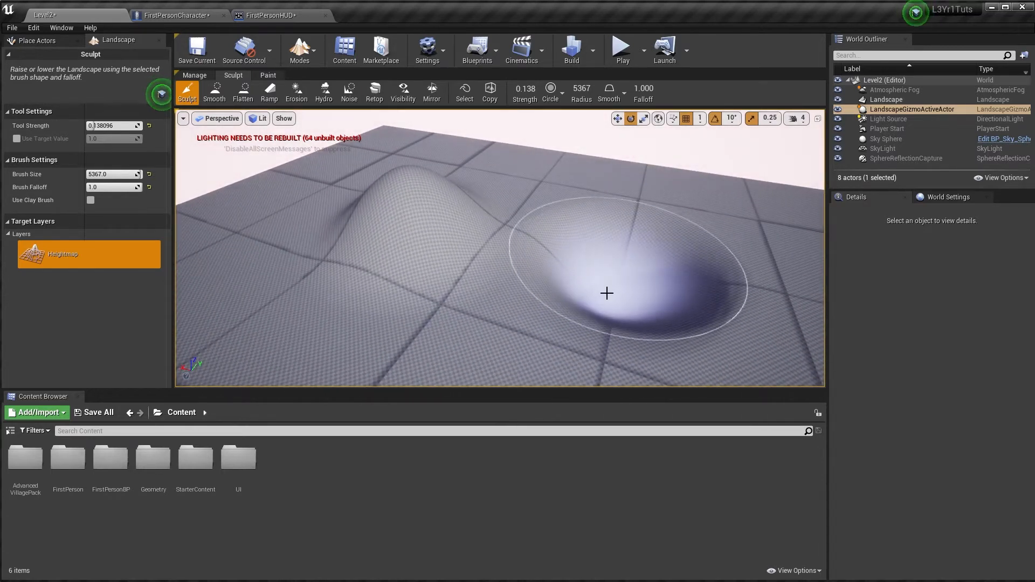
Raise a steep-sided, flat-topped plateau near the hill with brush falloff 0.0, and restore the falloff to 1.0
{"action": "key", "text": "w"}
{"action": "mouse_move", "coordinate": [604, 289]}
{"action": "right_mouse_down"}
{"action": "mouse_move", "coordinate": [592, 265]}
{"action": "mouse_move", "coordinate": [583, 279]}
{"action": "mouse_move", "coordinate": [517, 284]}
{"action": "right_mouse_up"}
{"action": "key", "text": "d"}
{"action": "right_click_drag", "start_coordinate": [452, 267], "coordinate": [459, 266]}
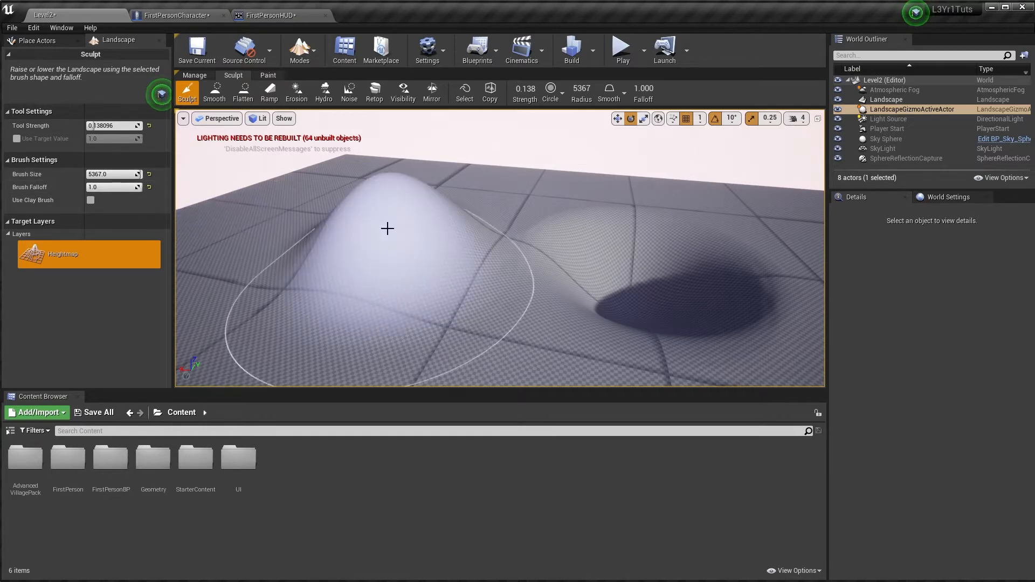
{"action": "right_click_drag", "start_coordinate": [386, 226], "coordinate": [379, 241]}
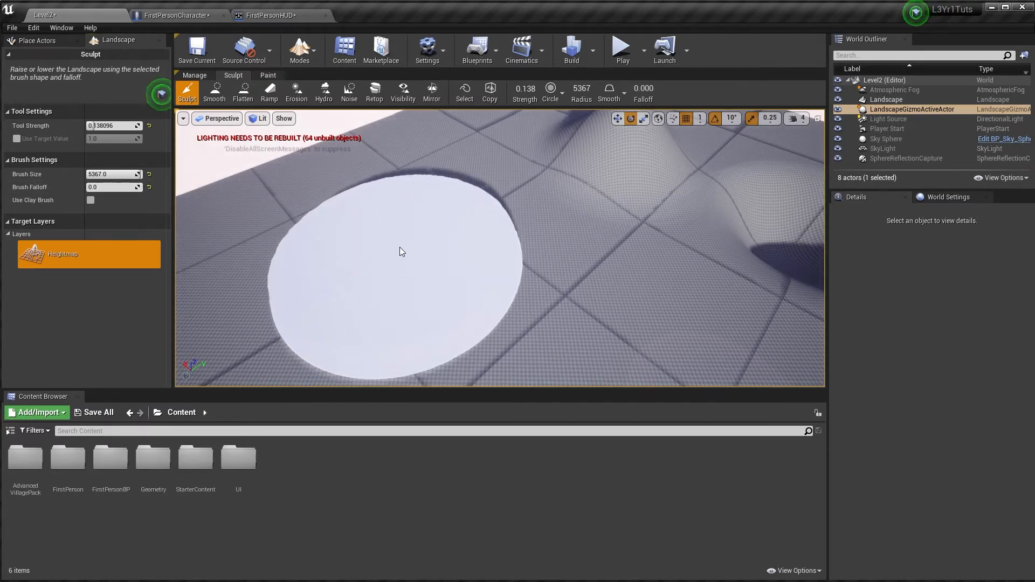
{"action": "left_click", "coordinate": [399, 250]}
{"action": "mouse_move", "coordinate": [399, 250]}
{"action": "right_mouse_down"}
{"action": "mouse_move", "coordinate": [337, 201]}
{"action": "mouse_move", "coordinate": [415, 212]}
{"action": "mouse_move", "coordinate": [396, 222]}
{"action": "right_mouse_up"}
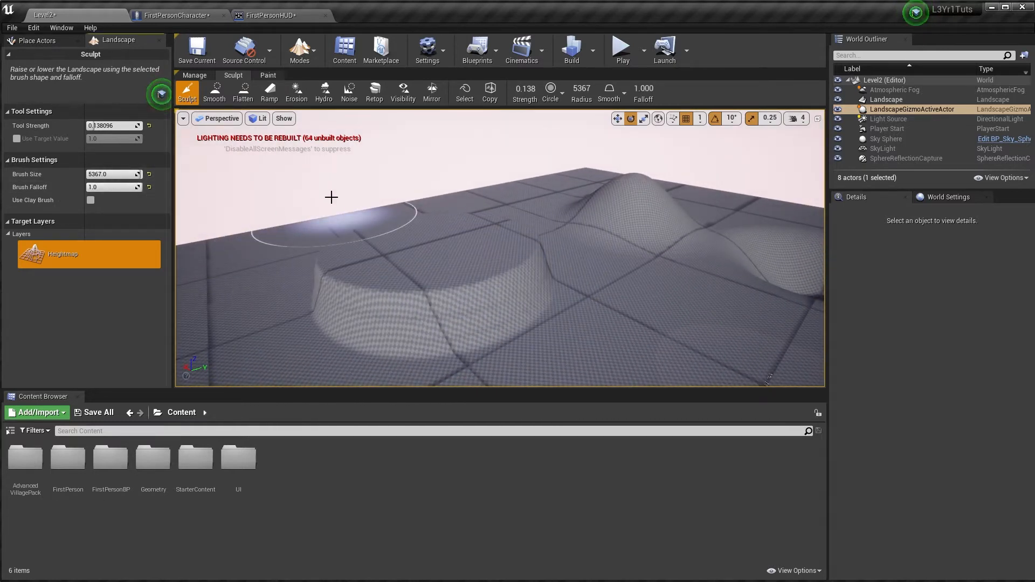
Soften the steep sides of the round plateau all the way around with the Smooth tool
{"action": "mouse_move", "coordinate": [375, 214]}
{"action": "right_mouse_down"}
{"action": "mouse_move", "coordinate": [415, 220]}
{"action": "mouse_move", "coordinate": [486, 291]}
{"action": "right_mouse_up"}
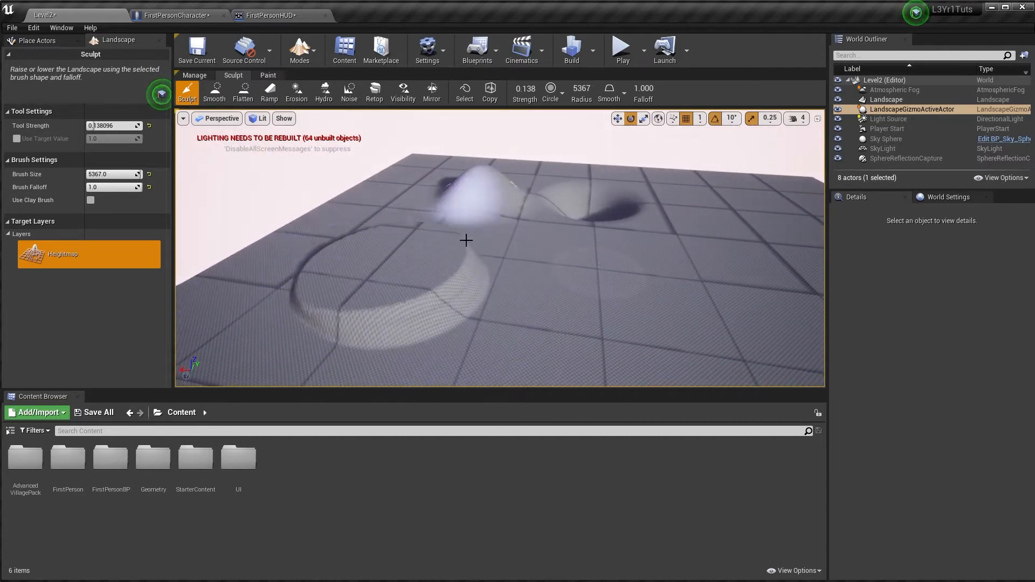
{"action": "right_click_drag", "start_coordinate": [564, 286], "coordinate": [527, 273]}
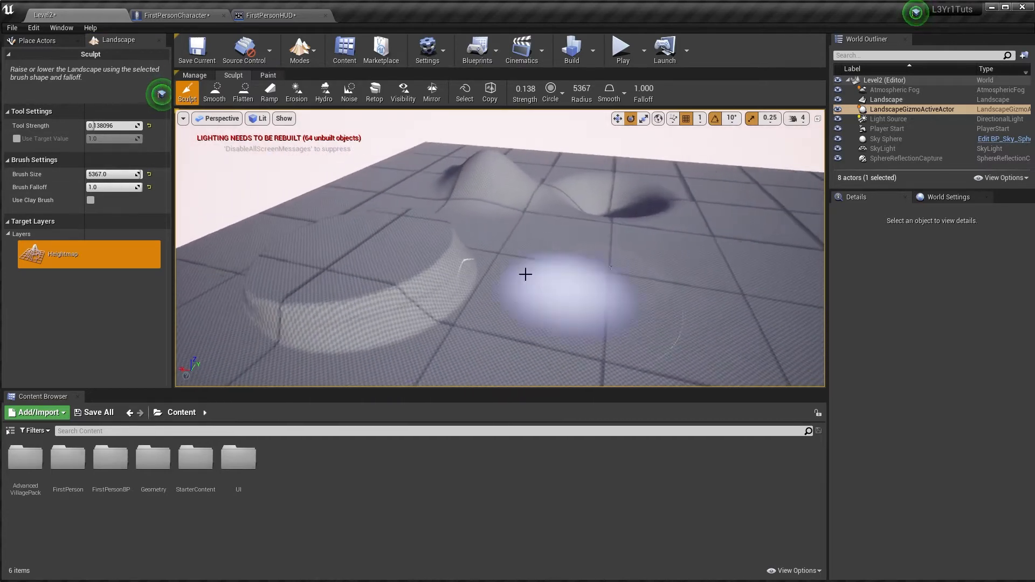
{"action": "left_click", "coordinate": [214, 91]}
{"action": "right_click_drag", "start_coordinate": [456, 251], "coordinate": [460, 270]}
{"action": "mouse_move", "coordinate": [442, 229]}
{"action": "left_mouse_down"}
{"action": "mouse_move", "coordinate": [451, 178]}
{"action": "mouse_move", "coordinate": [435, 280]}
{"action": "left_mouse_up"}
{"action": "right_click_drag", "start_coordinate": [435, 280], "coordinate": [391, 272]}
{"action": "mouse_move", "coordinate": [440, 280]}
{"action": "left_mouse_down"}
{"action": "mouse_move", "coordinate": [485, 276]}
{"action": "mouse_move", "coordinate": [349, 173]}
{"action": "left_mouse_up"}
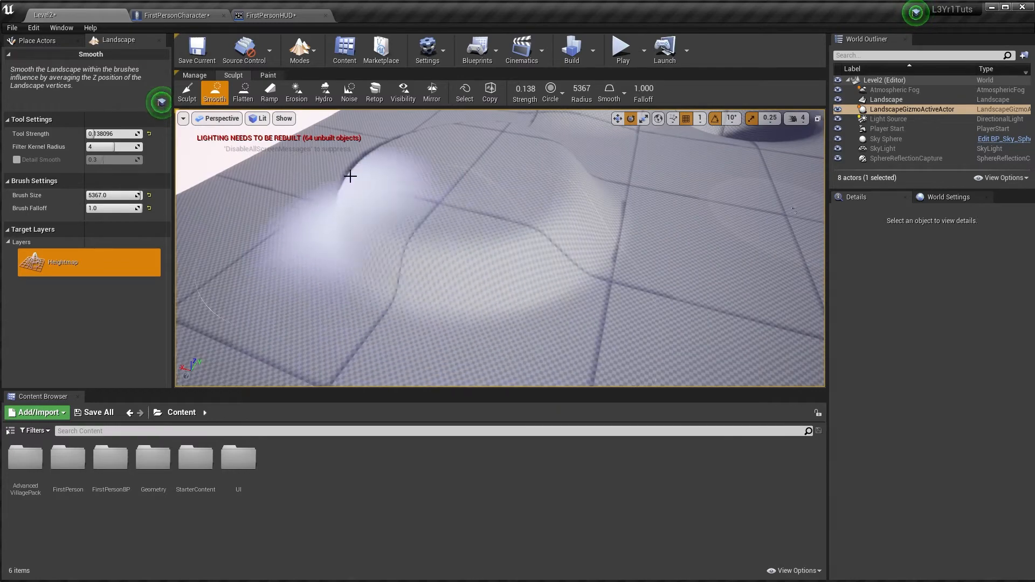
{"action": "mouse_move", "coordinate": [367, 178]}
{"action": "right_mouse_down"}
{"action": "mouse_move", "coordinate": [380, 148]}
{"action": "mouse_move", "coordinate": [408, 157]}
{"action": "right_mouse_up"}
{"action": "mouse_move", "coordinate": [407, 240]}
{"action": "left_mouse_down"}
{"action": "mouse_move", "coordinate": [412, 189]}
{"action": "mouse_move", "coordinate": [466, 225]}
{"action": "left_mouse_up"}
{"action": "right_click_drag", "start_coordinate": [466, 224], "coordinate": [465, 226]}
{"action": "mouse_move", "coordinate": [472, 153]}
{"action": "left_mouse_down"}
{"action": "mouse_move", "coordinate": [472, 188]}
{"action": "mouse_move", "coordinate": [650, 232]}
{"action": "mouse_move", "coordinate": [531, 178]}
{"action": "left_mouse_up"}
{"action": "right_click_drag", "start_coordinate": [540, 215], "coordinate": [602, 213]}
{"action": "mouse_move", "coordinate": [603, 213]}
{"action": "left_mouse_down"}
{"action": "mouse_move", "coordinate": [608, 245]}
{"action": "mouse_move", "coordinate": [370, 209]}
{"action": "mouse_move", "coordinate": [466, 231]}
{"action": "mouse_move", "coordinate": [599, 189]}
{"action": "left_mouse_up"}
{"action": "mouse_move", "coordinate": [599, 188]}
{"action": "right_mouse_down"}
{"action": "mouse_move", "coordinate": [567, 170]}
{"action": "mouse_move", "coordinate": [528, 179]}
{"action": "right_mouse_up"}
{"action": "mouse_move", "coordinate": [465, 318]}
{"action": "left_mouse_down"}
{"action": "mouse_move", "coordinate": [474, 233]}
{"action": "mouse_move", "coordinate": [506, 326]}
{"action": "mouse_move", "coordinate": [553, 306]}
{"action": "mouse_move", "coordinate": [469, 280]}
{"action": "mouse_move", "coordinate": [445, 301]}
{"action": "left_mouse_up"}
{"action": "right_click_drag", "start_coordinate": [445, 301], "coordinate": [496, 300]}
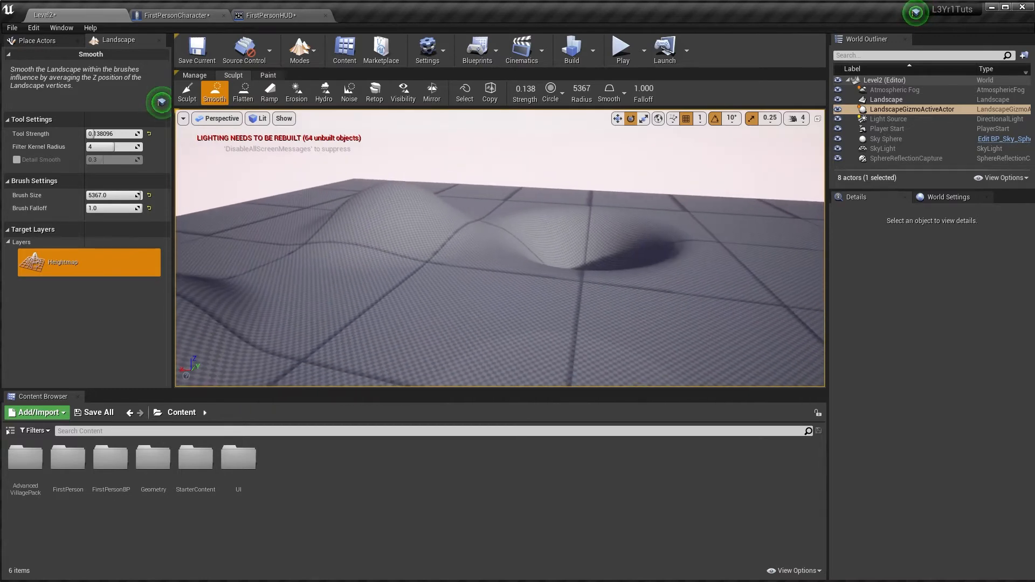
Extend the smoothed plateau outward across the neighbouring flat ground at its own height with the Flatten tool
{"action": "mouse_move", "coordinate": [347, 307]}
{"action": "right_mouse_down"}
{"action": "mouse_move", "coordinate": [367, 307]}
{"action": "mouse_move", "coordinate": [228, 307]}
{"action": "mouse_move", "coordinate": [346, 300]}
{"action": "right_mouse_up"}
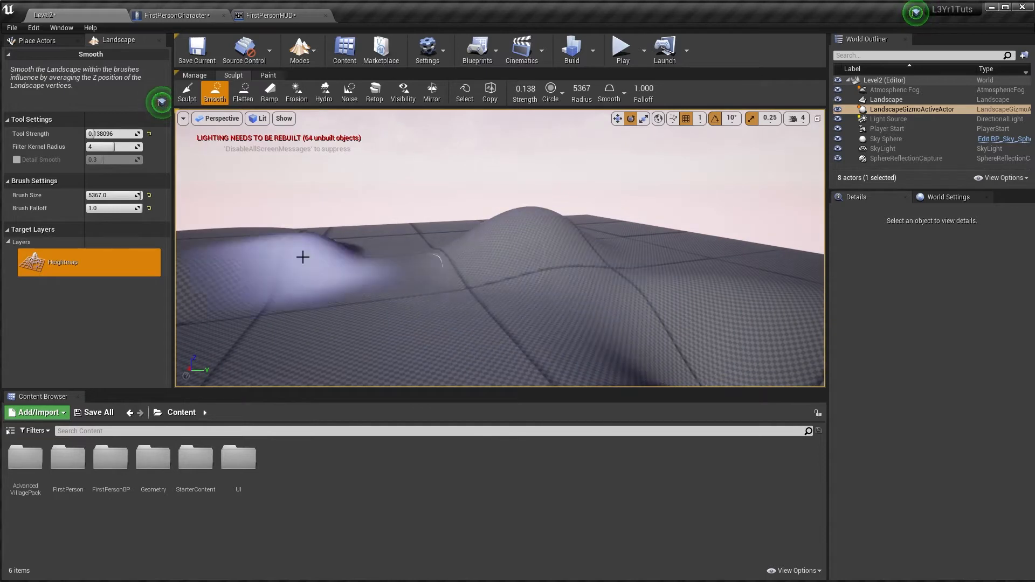
{"action": "right_click_drag", "start_coordinate": [281, 288], "coordinate": [281, 288]}
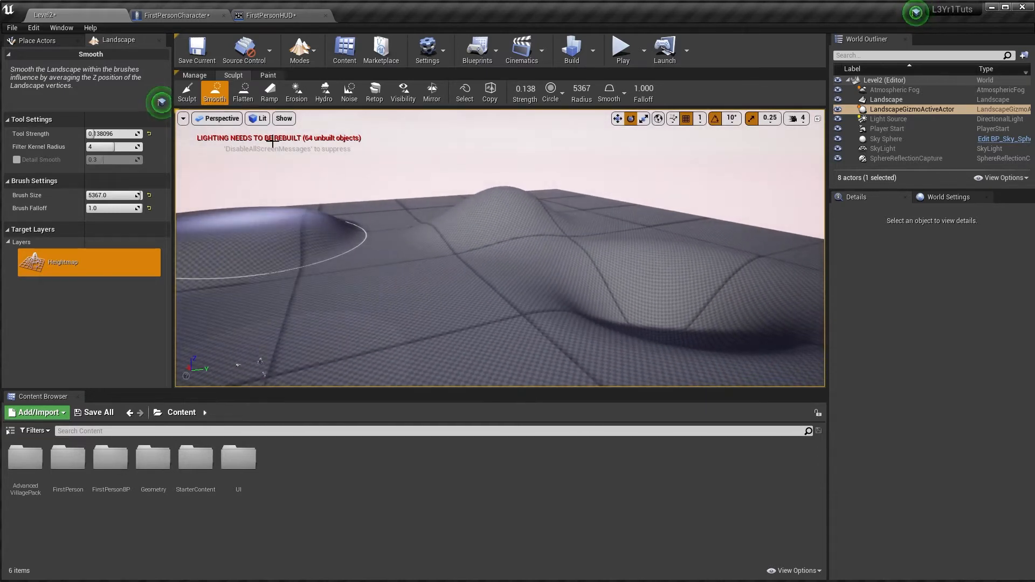
{"action": "left_click", "coordinate": [243, 93]}
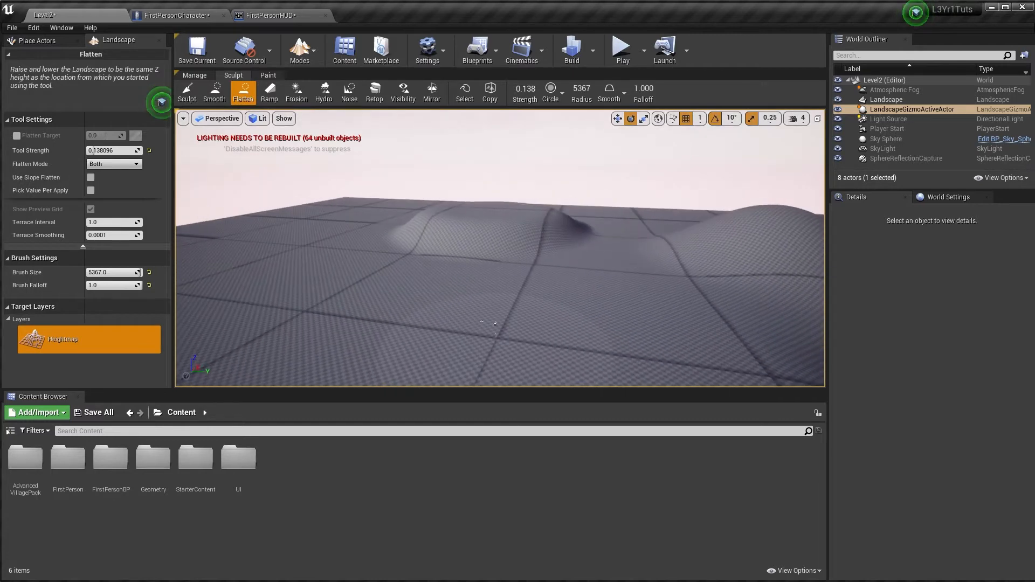
{"action": "right_click_drag", "start_coordinate": [512, 274], "coordinate": [511, 274]}
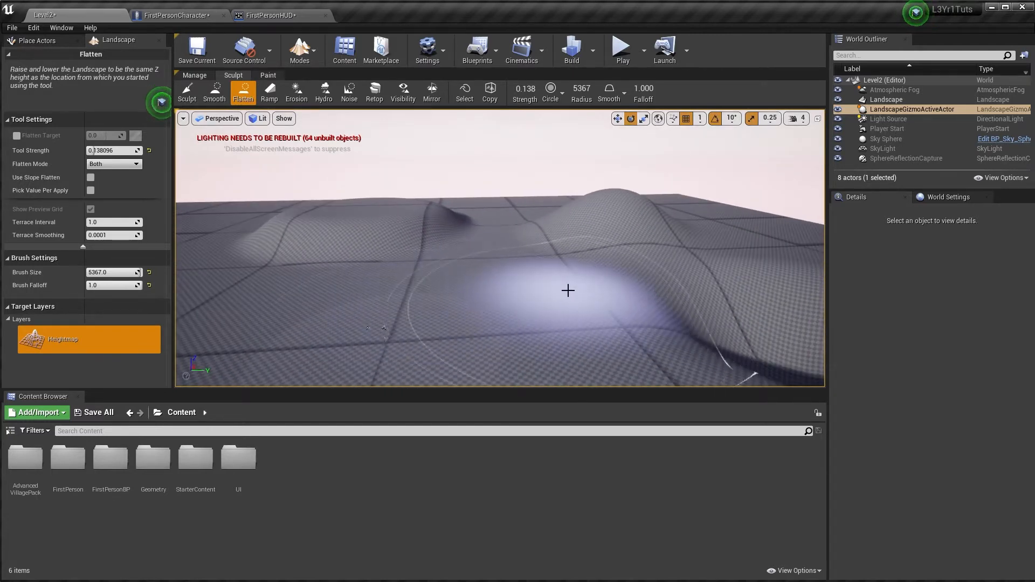
{"action": "right_click_drag", "start_coordinate": [568, 290], "coordinate": [568, 290]}
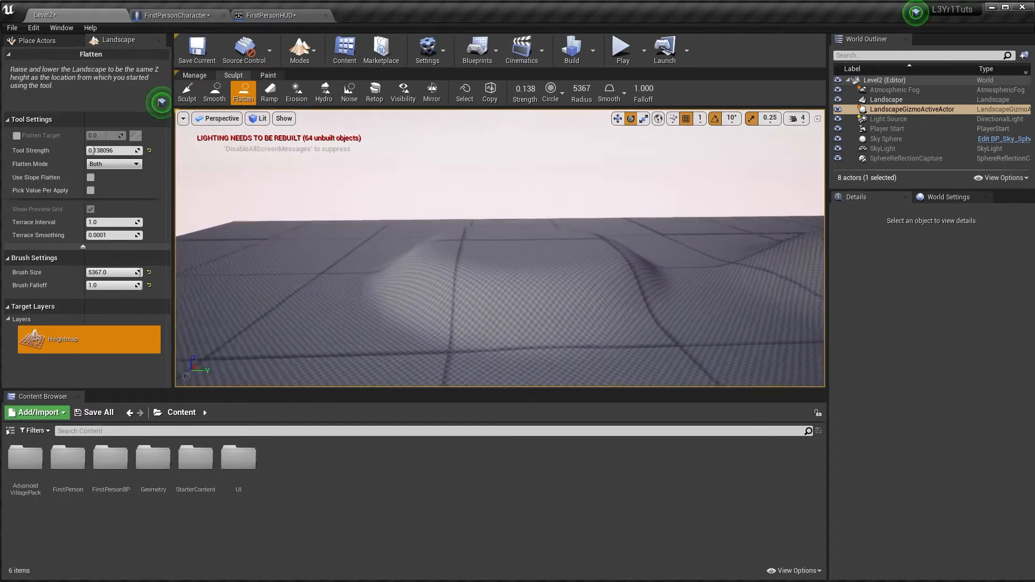
{"action": "right_click_drag", "start_coordinate": [503, 295], "coordinate": [503, 295]}
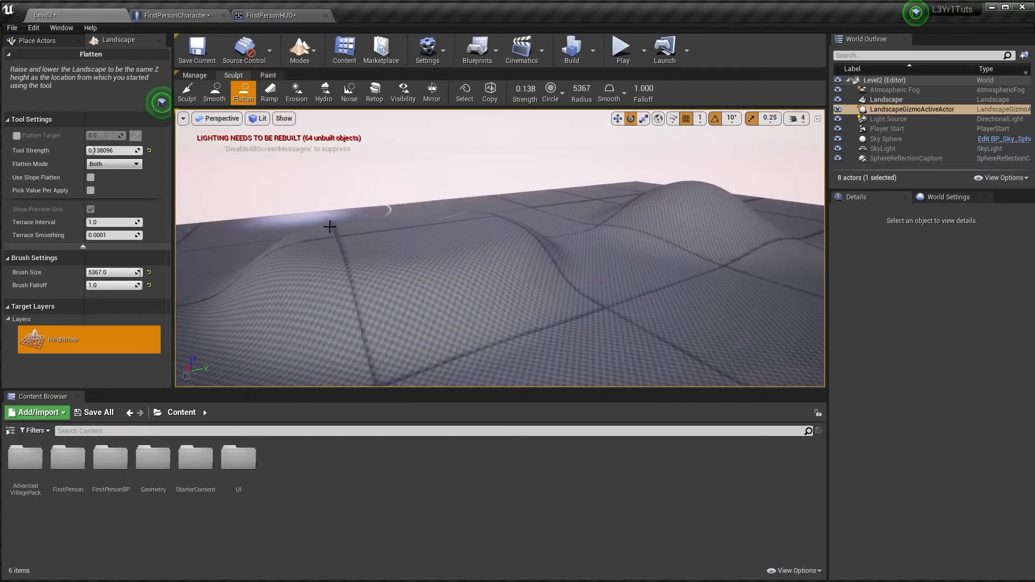
{"action": "right_click_drag", "start_coordinate": [432, 241], "coordinate": [432, 240]}
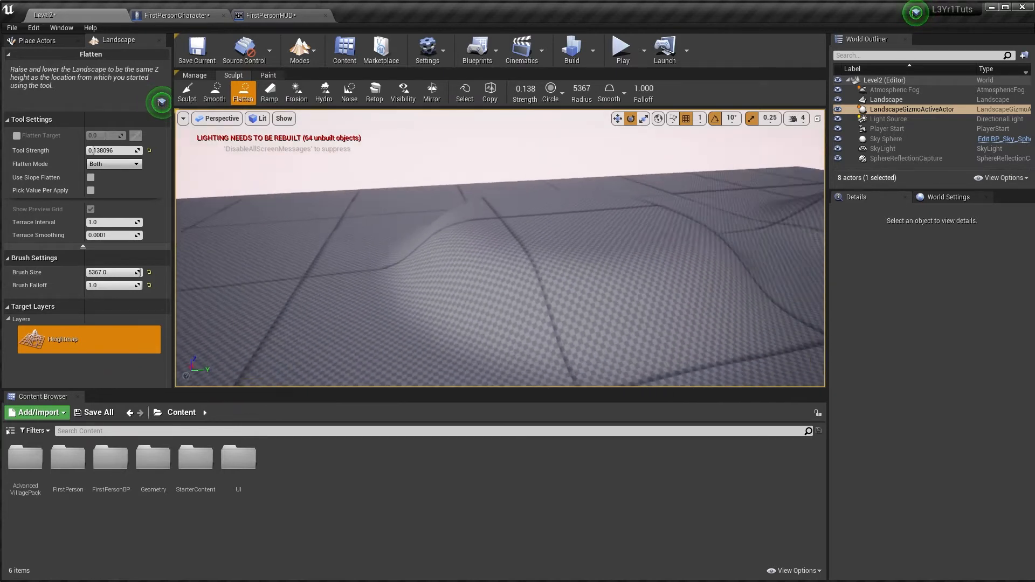
{"action": "right_click_drag", "start_coordinate": [545, 225], "coordinate": [546, 225]}
{"action": "right_click_drag", "start_coordinate": [510, 261], "coordinate": [510, 261]}
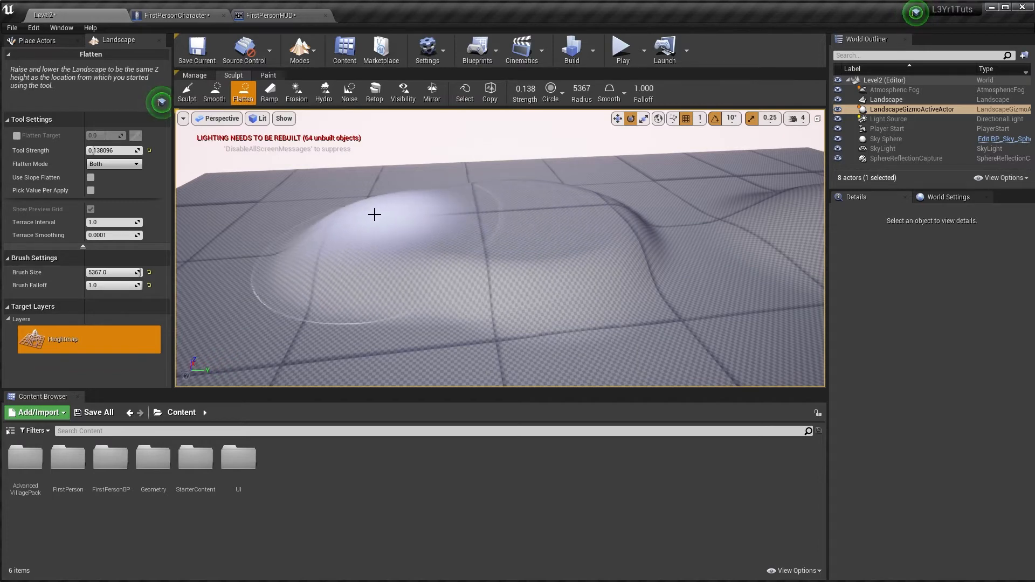
{"action": "left_click_drag", "start_coordinate": [315, 215], "coordinate": [244, 218]}
{"action": "right_click_drag", "start_coordinate": [215, 214], "coordinate": [215, 215]}
Cut a flat gap at ground level through the extended plateau with the Flatten tool
{"action": "right_click_drag", "start_coordinate": [462, 271], "coordinate": [462, 270]}
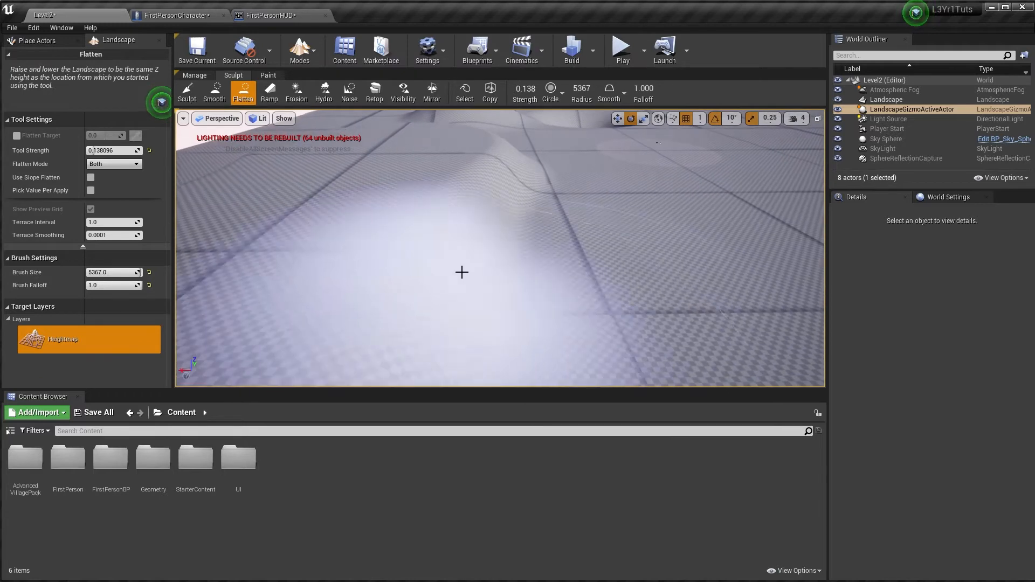
{"action": "mouse_move", "coordinate": [505, 261]}
{"action": "left_mouse_down"}
{"action": "mouse_move", "coordinate": [607, 263]}
{"action": "mouse_move", "coordinate": [506, 275]}
{"action": "mouse_move", "coordinate": [147, 273]}
{"action": "left_mouse_up"}
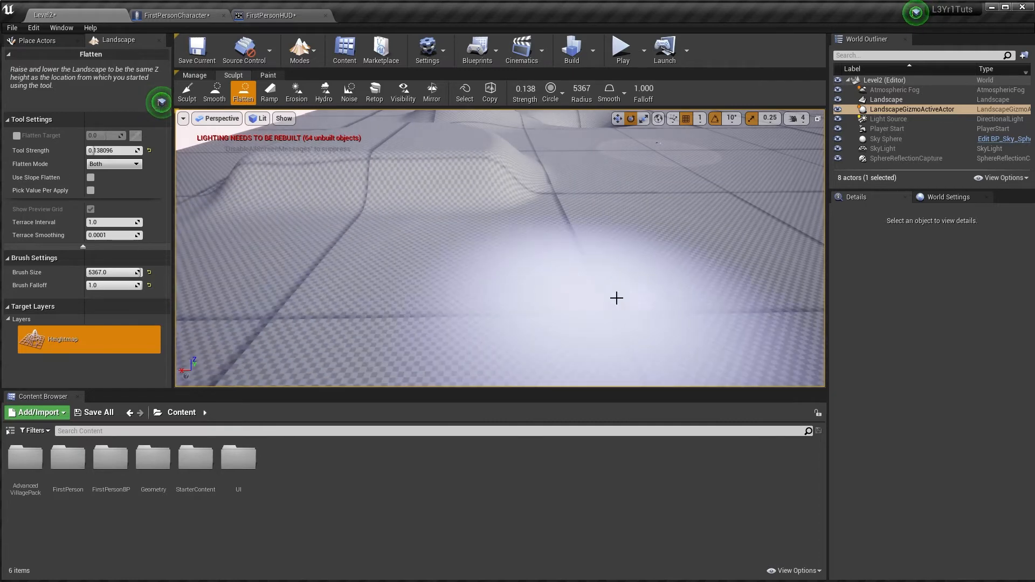
{"action": "right_click_drag", "start_coordinate": [617, 296], "coordinate": [617, 296]}
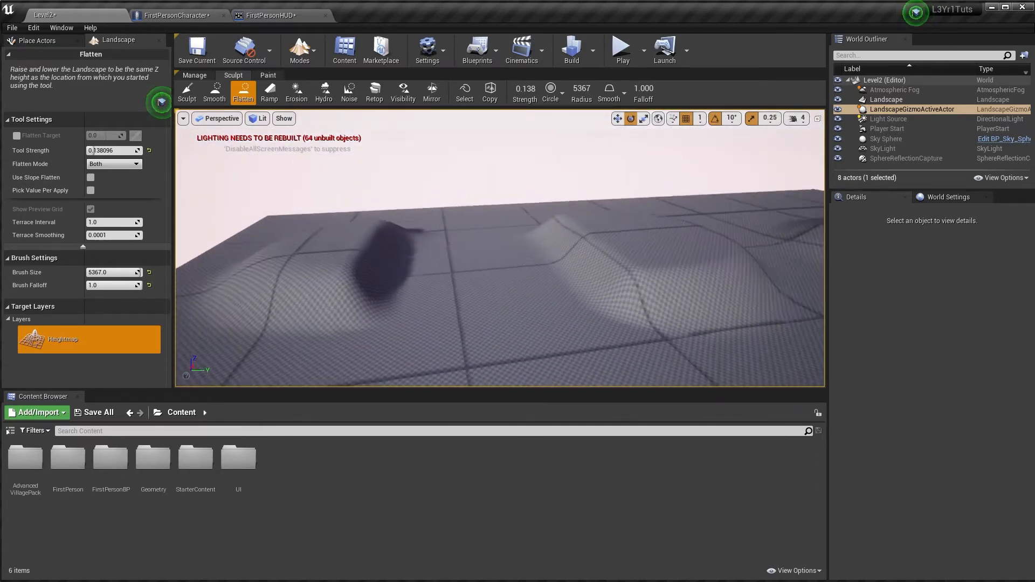
{"action": "right_click_drag", "start_coordinate": [713, 309], "coordinate": [467, 338]}
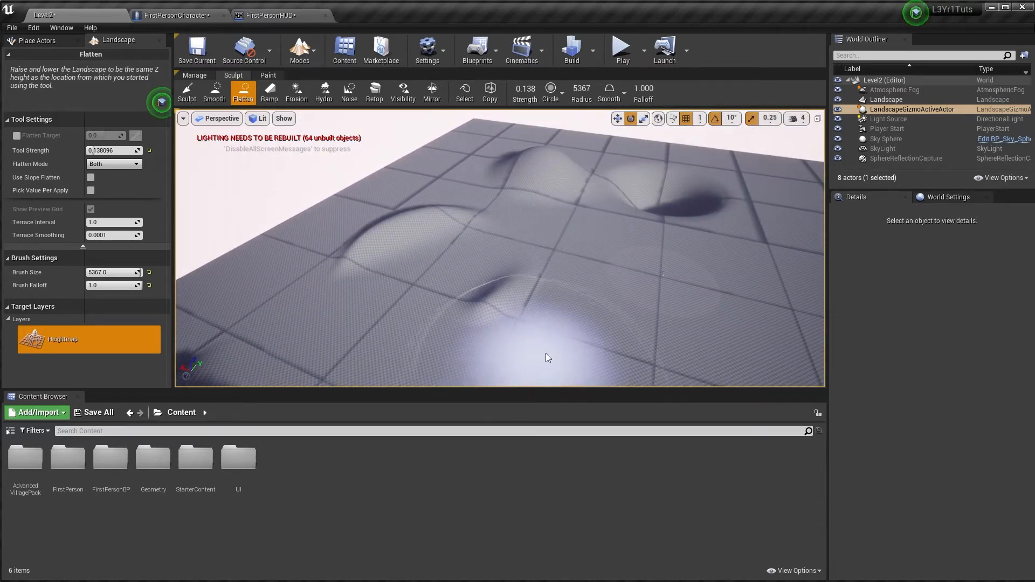
Flatten small ledges into the shaded slope of the round hollow, using a brush size of 1031
{"action": "right_click_drag", "start_coordinate": [547, 358], "coordinate": [634, 294]}
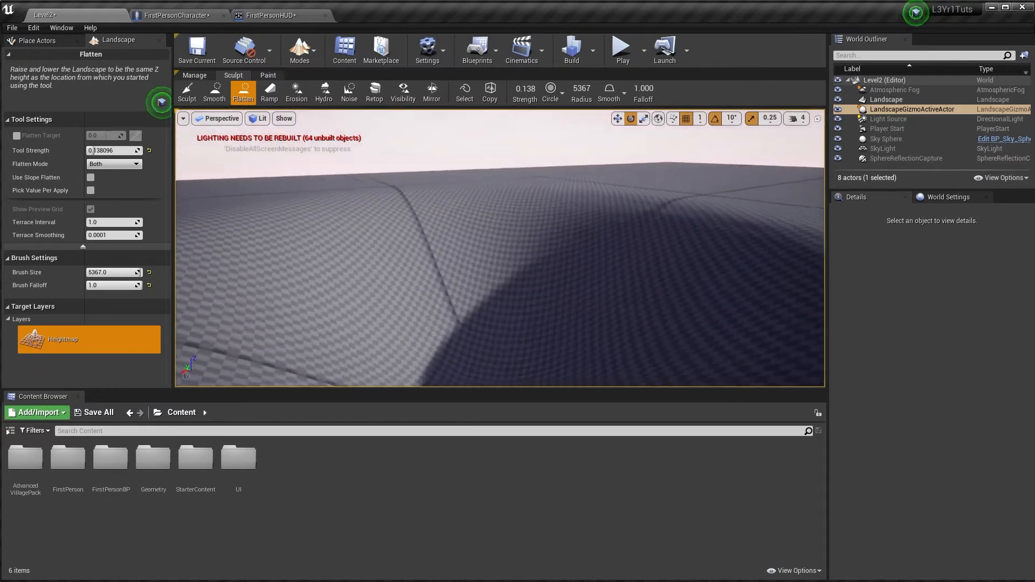
{"action": "right_click_drag", "start_coordinate": [552, 294], "coordinate": [552, 294]}
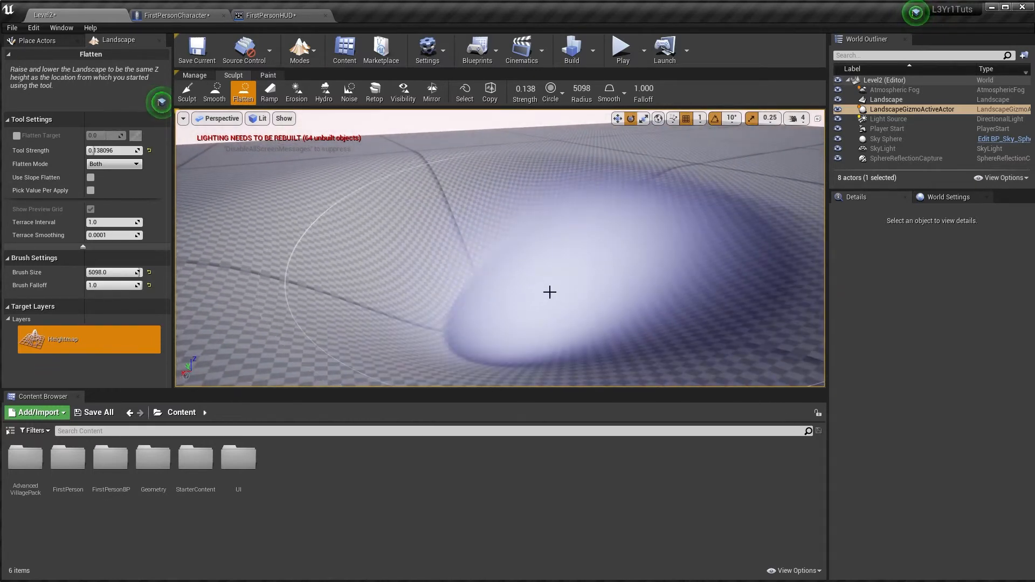
{"action": "key", "text": "bracketleft"}
{"action": "key", "text": "bracketleft"}
{"action": "key", "text": "bracketleft"}
{"action": "key", "text": "bracketleft"}
{"action": "key", "text": "bracketleft"}
{"action": "key", "text": "bracketleft"}
{"action": "key", "text": "bracketleft"}
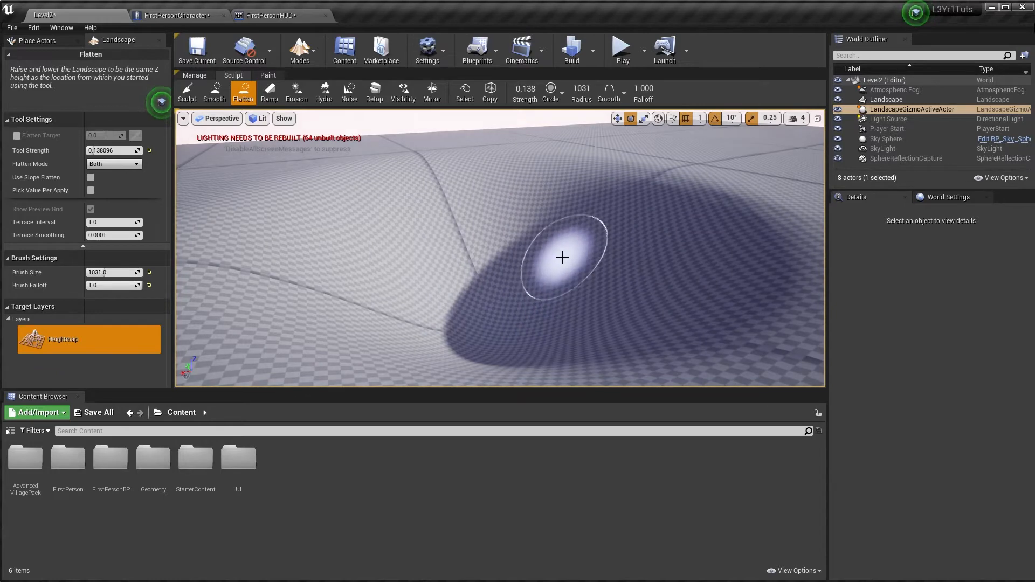
{"action": "left_click_drag", "start_coordinate": [563, 257], "coordinate": [566, 259]}
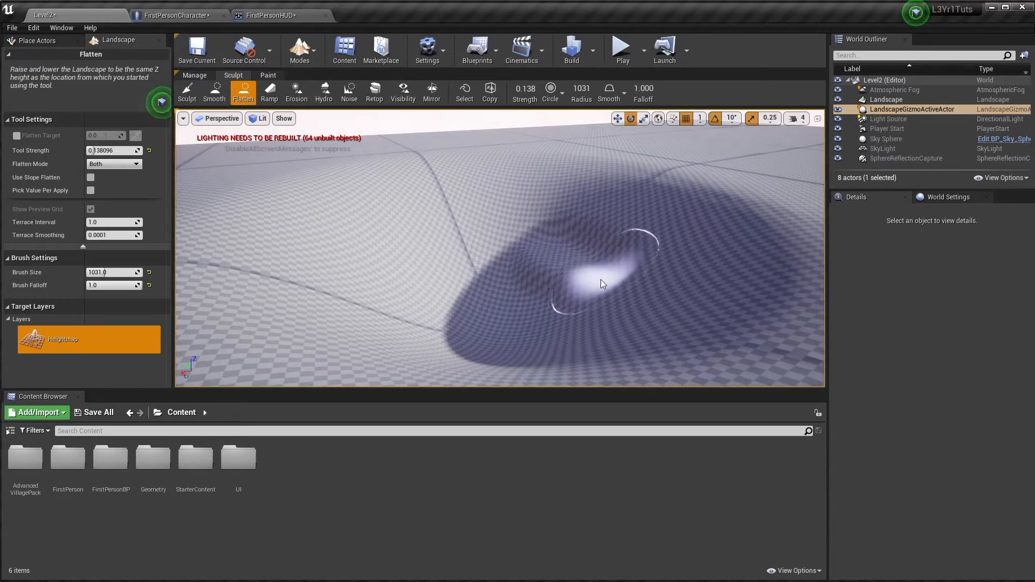
{"action": "right_click_drag", "start_coordinate": [672, 350], "coordinate": [672, 351]}
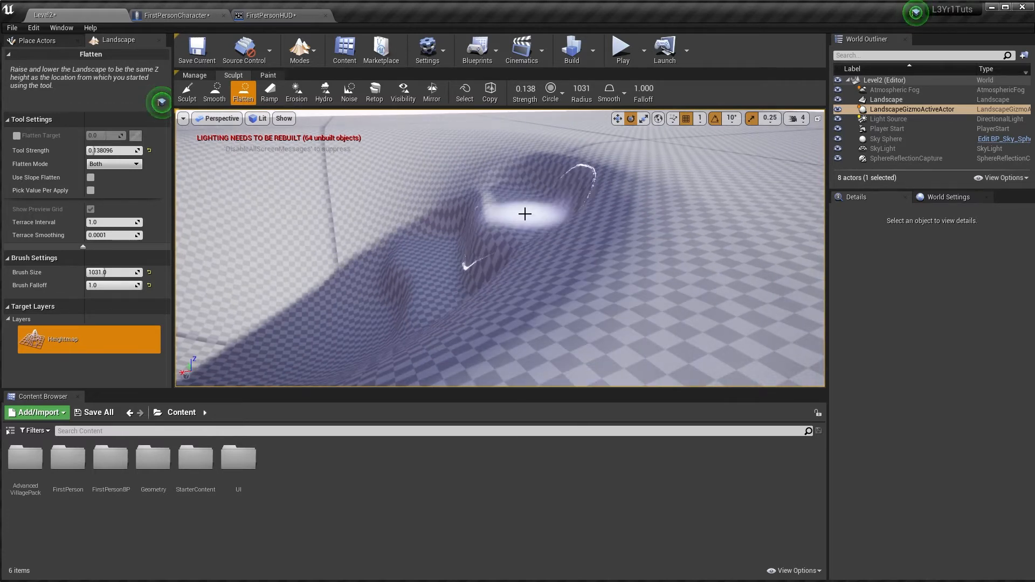
{"action": "right_click_drag", "start_coordinate": [525, 214], "coordinate": [525, 214]}
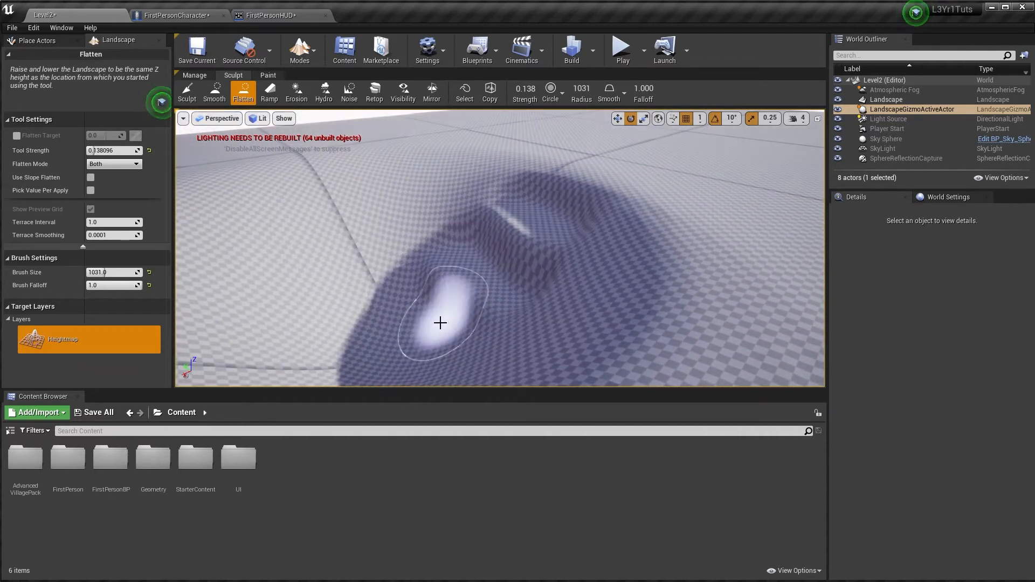
{"action": "right_click_drag", "start_coordinate": [580, 242], "coordinate": [581, 243]}
{"action": "right_click_drag", "start_coordinate": [599, 297], "coordinate": [599, 297]}
{"action": "right_click_drag", "start_coordinate": [373, 171], "coordinate": [374, 172]}
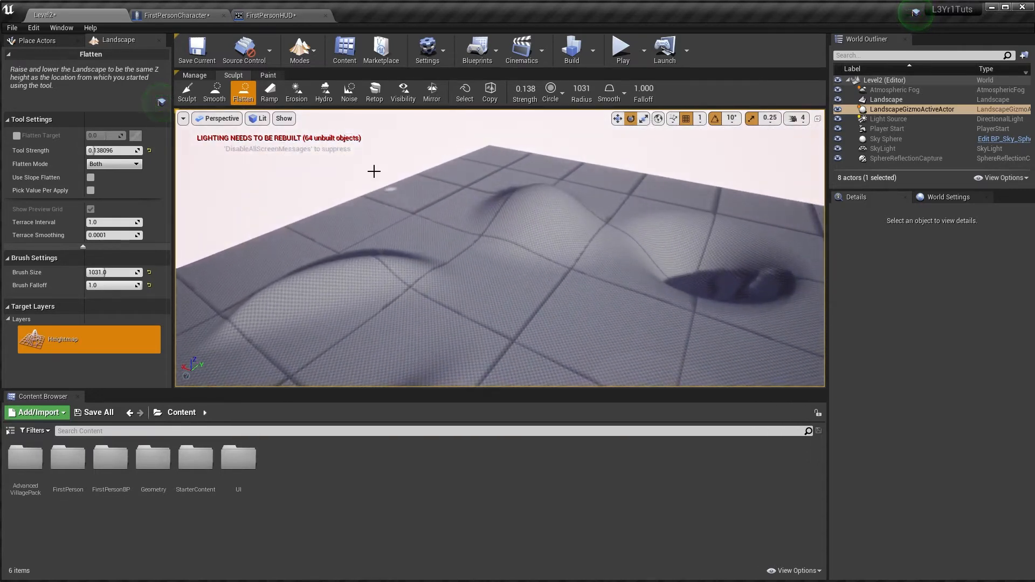
Place two ramp points a short distance apart on the open flat ground with the Ramp tool
{"action": "left_click", "coordinate": [268, 90]}
{"action": "right_click_drag", "start_coordinate": [355, 308], "coordinate": [590, 170]}
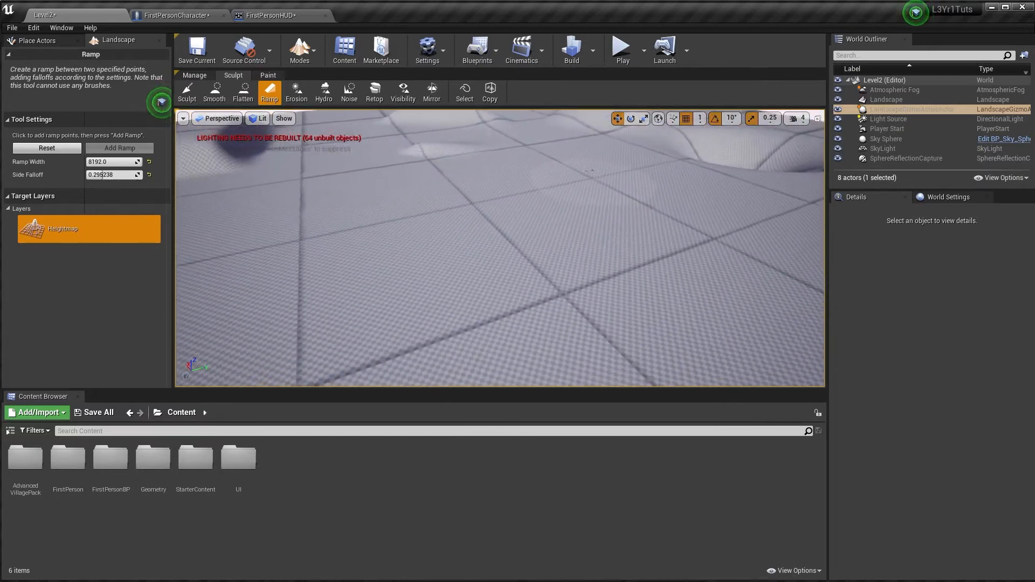
{"action": "right_click_drag", "start_coordinate": [480, 281], "coordinate": [484, 247]}
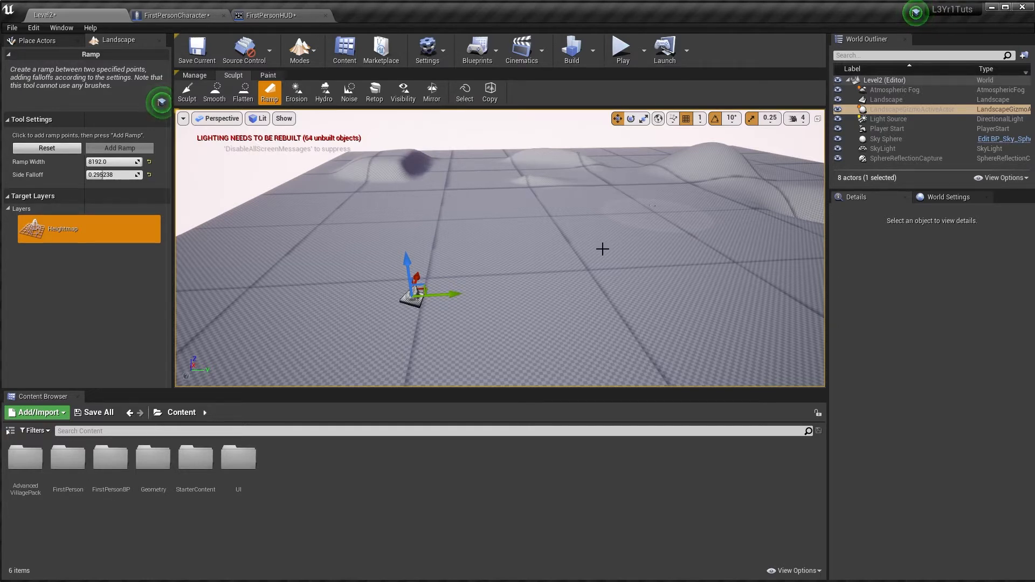
{"action": "key", "text": "a"}
{"action": "right_click_drag", "start_coordinate": [522, 298], "coordinate": [502, 268]}
{"action": "key", "text": "d"}
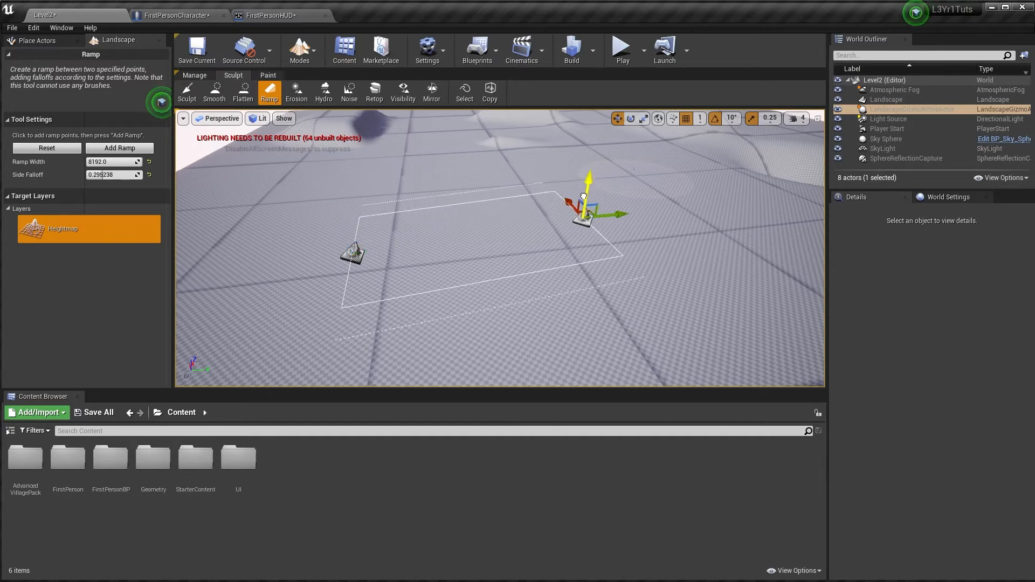
Raise the second ramp point above the ground and build the ramp with width 8192 and side falloff 0.295238
{"action": "key", "text": "q"}
{"action": "right_click_drag", "start_coordinate": [576, 203], "coordinate": [541, 238]}
{"action": "key", "text": "e"}
{"action": "key", "text": "s"}
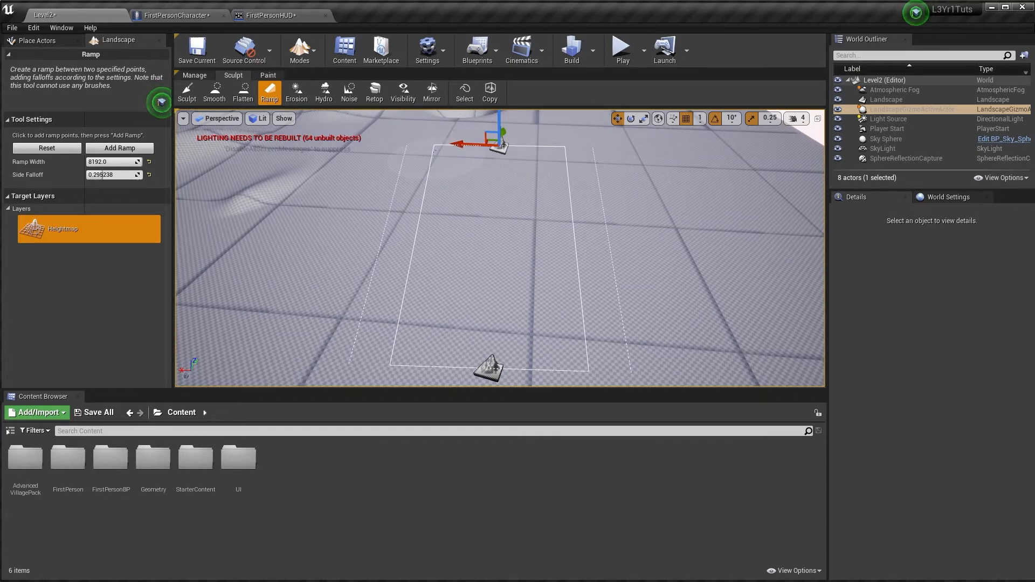
{"action": "right_click_drag", "start_coordinate": [516, 353], "coordinate": [480, 351]}
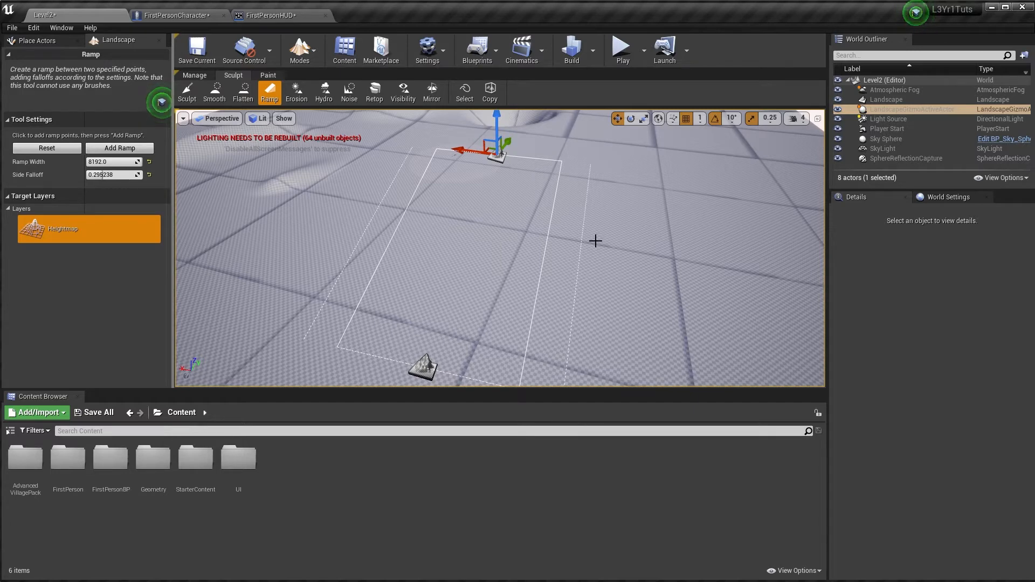
{"action": "left_click", "coordinate": [119, 150]}
Inspect the new ramp's slope, raised end and sides from several angles
{"action": "right_click_drag", "start_coordinate": [501, 258], "coordinate": [531, 320]}
{"action": "key", "text": "w"}
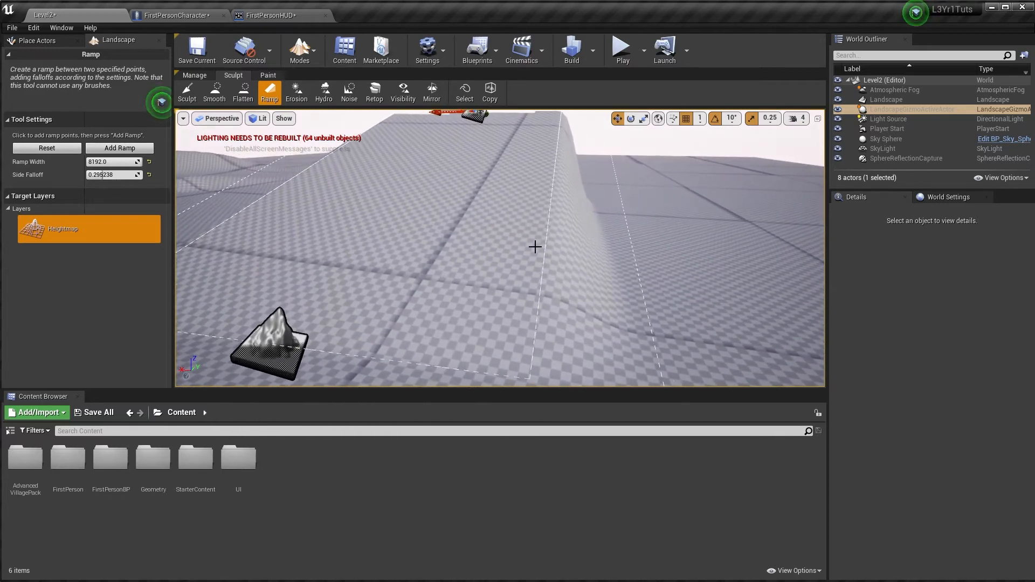
{"action": "key", "text": "s"}
{"action": "right_click_drag", "start_coordinate": [545, 254], "coordinate": [524, 222]}
{"action": "key", "text": "a"}
{"action": "key", "text": "w"}
{"action": "key", "text": "s"}
{"action": "key", "text": "w"}
{"action": "key", "text": "d"}
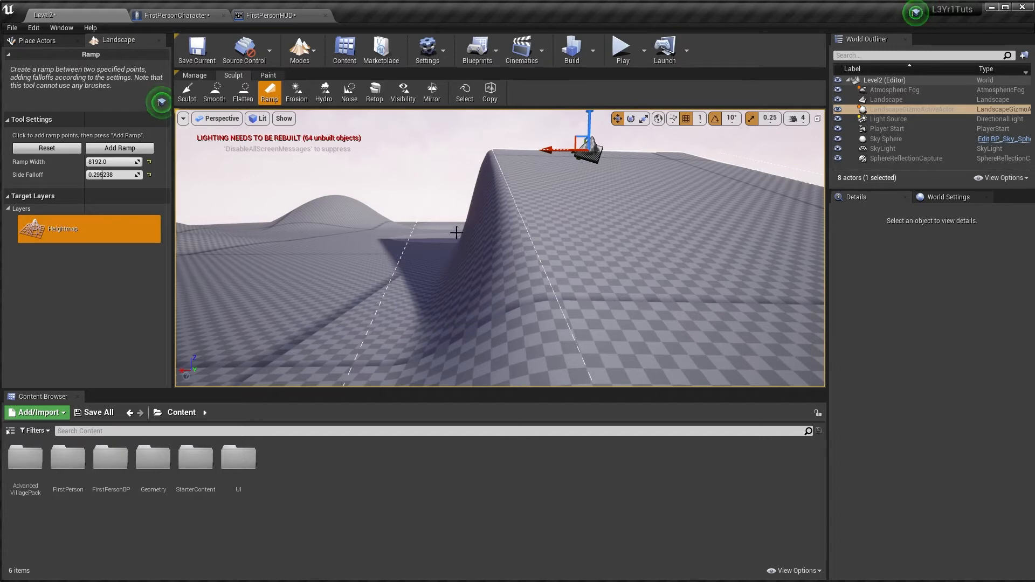
{"action": "key", "text": "s"}
{"action": "right_click_drag", "start_coordinate": [425, 256], "coordinate": [450, 246]}
{"action": "key", "text": "s"}
{"action": "mouse_move", "coordinate": [433, 282]}
{"action": "right_mouse_down"}
{"action": "mouse_move", "coordinate": [426, 297]}
{"action": "mouse_move", "coordinate": [433, 283]}
{"action": "mouse_move", "coordinate": [435, 296]}
{"action": "right_mouse_up"}
{"action": "key", "text": "w"}
{"action": "key", "text": "d"}
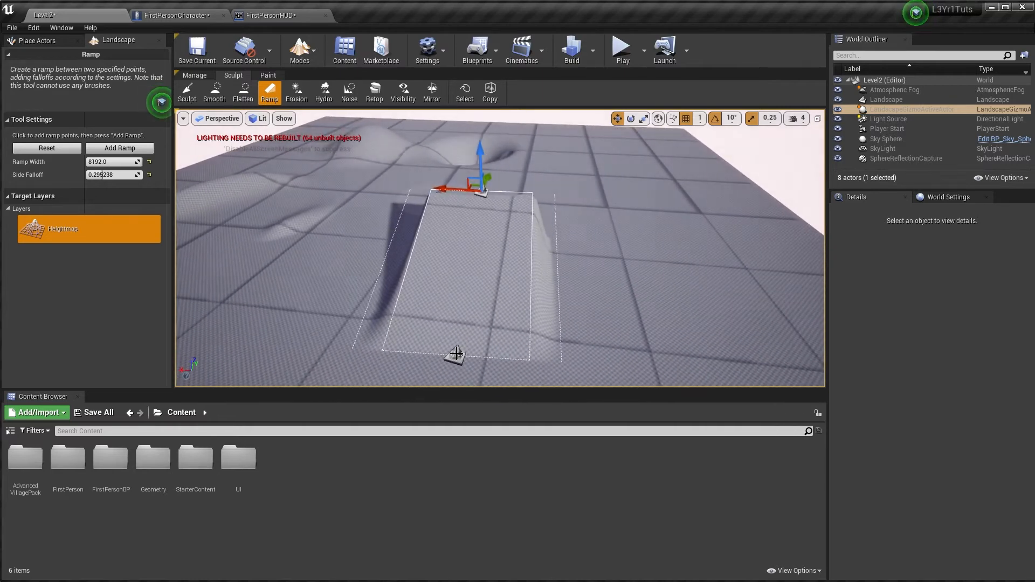
Move both ramp points beside the first ramp and build a second ramp with side falloff 0.733333
{"action": "left_click_drag", "start_coordinate": [540, 352], "coordinate": [655, 340]}
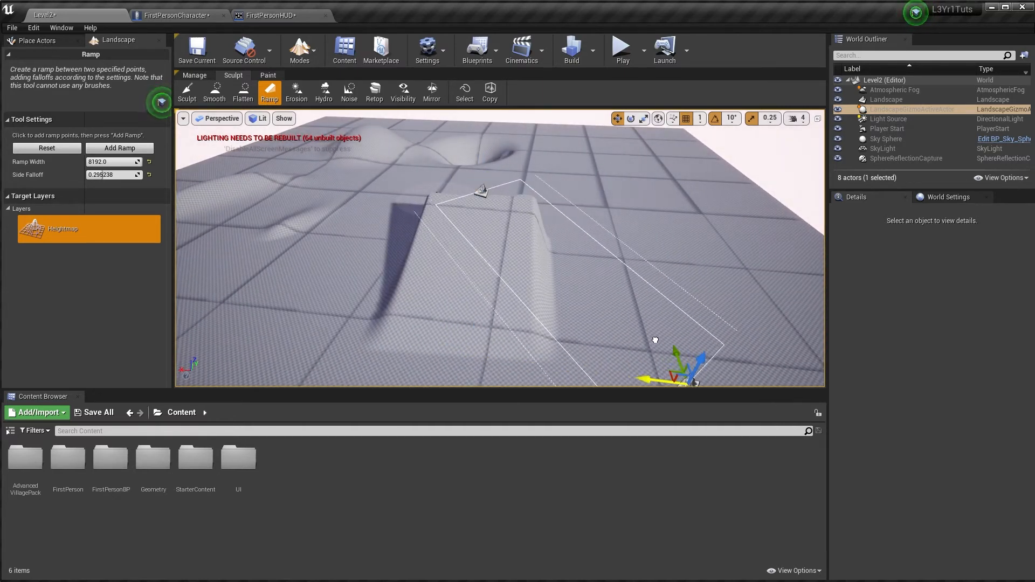
{"action": "left_click_drag", "start_coordinate": [438, 191], "coordinate": [612, 196]}
{"action": "right_click_drag", "start_coordinate": [612, 196], "coordinate": [544, 197]}
{"action": "key", "text": "d"}
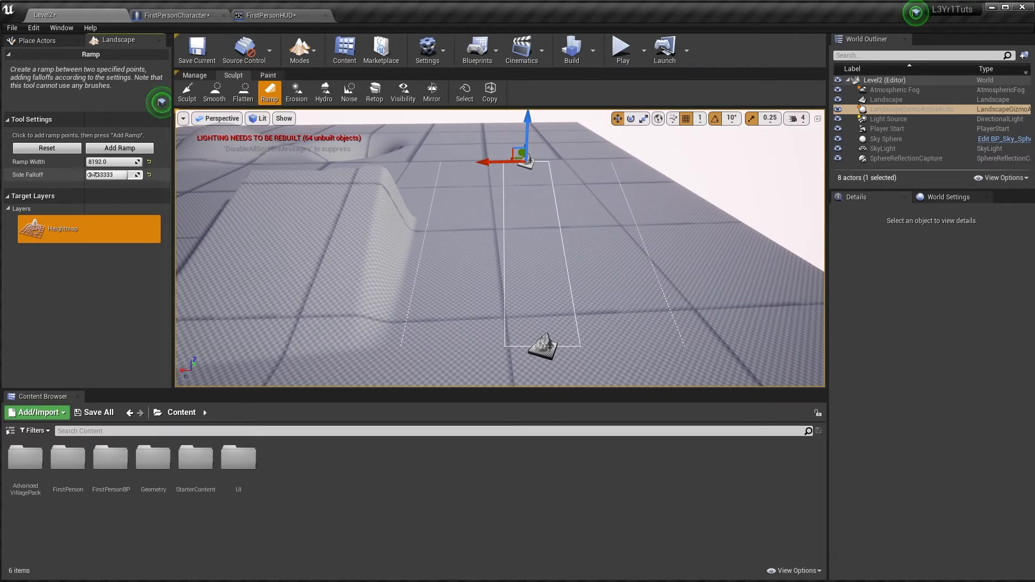
{"action": "left_click", "coordinate": [113, 150]}
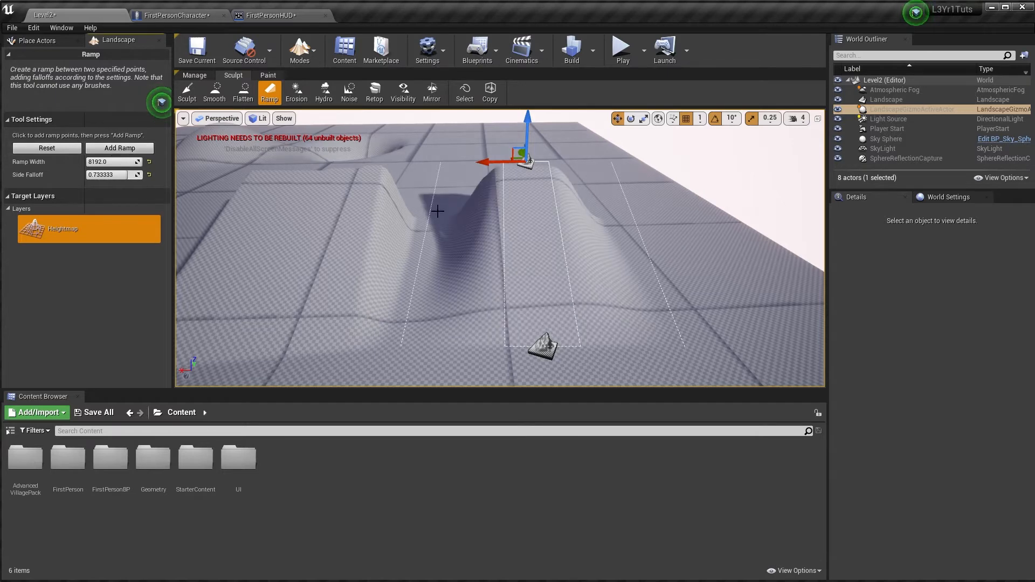
Move both ramp points onto the open ground on the other side of the first ramp and set the ramp width to 6004.490234
{"action": "right_click_drag", "start_coordinate": [527, 220], "coordinate": [527, 220]}
{"action": "key", "text": "w"}
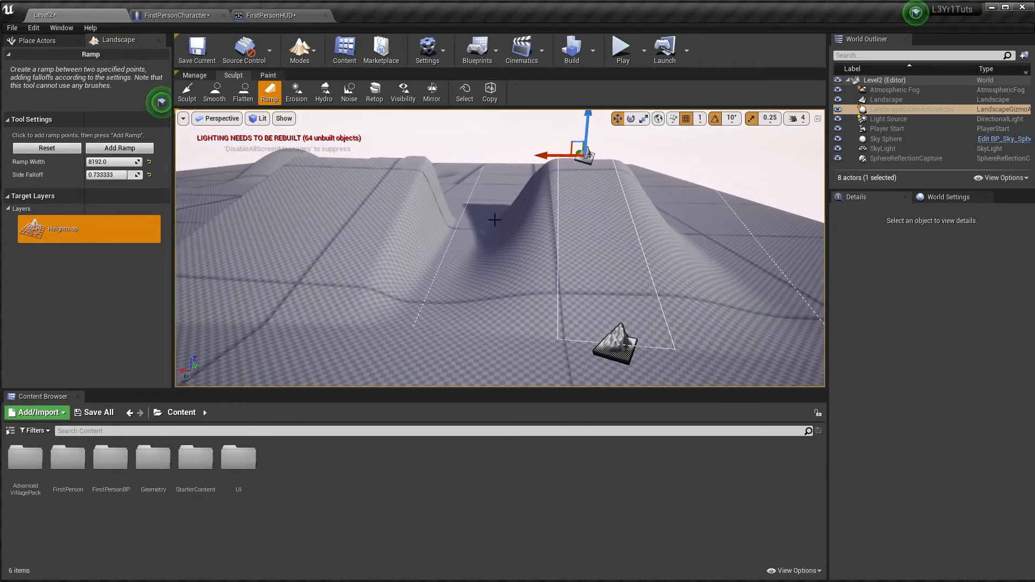
{"action": "key", "text": "a"}
{"action": "right_click_drag", "start_coordinate": [467, 230], "coordinate": [514, 227]}
{"action": "key", "text": "a"}
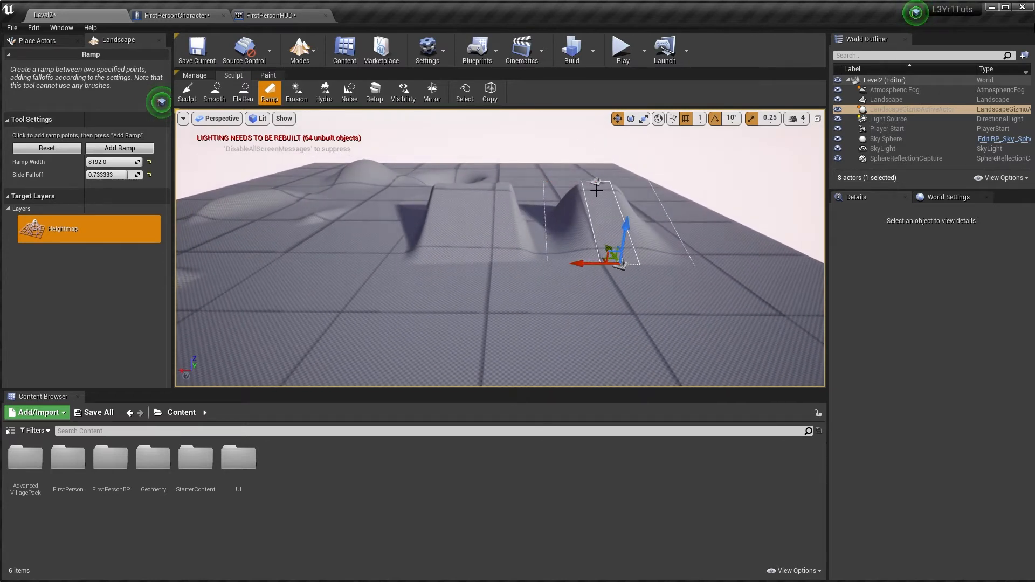
{"action": "left_click_drag", "start_coordinate": [557, 186], "coordinate": [383, 208]}
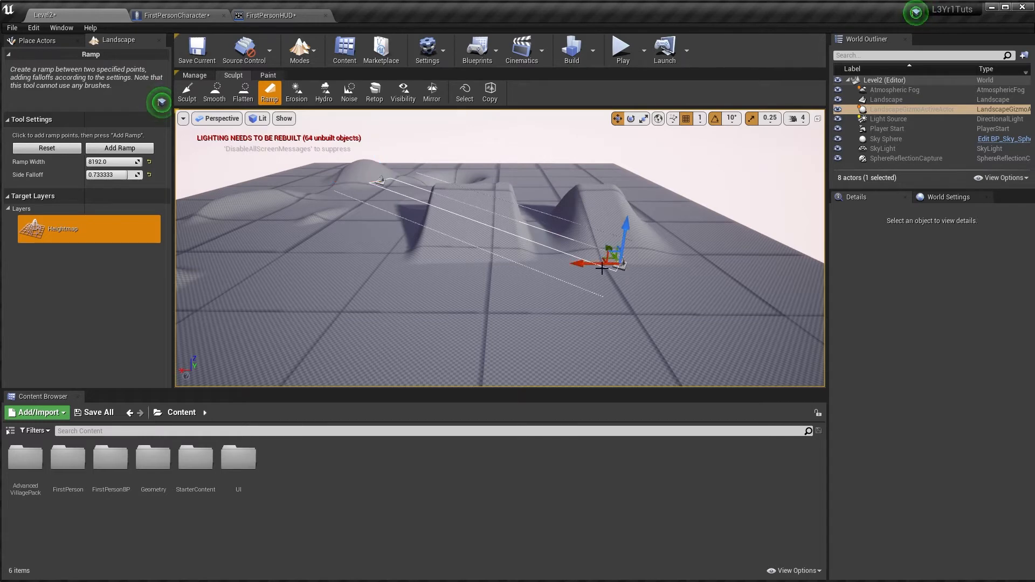
{"action": "left_click_drag", "start_coordinate": [598, 266], "coordinate": [338, 265]}
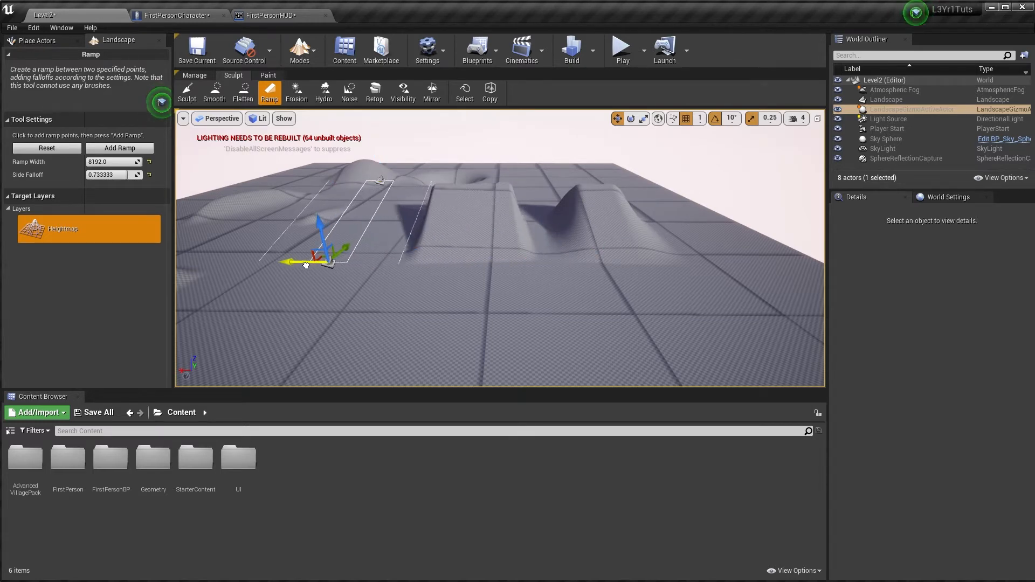
{"action": "key", "text": "w"}
{"action": "key", "text": "a"}
{"action": "right_click_drag", "start_coordinate": [547, 209], "coordinate": [547, 208]}
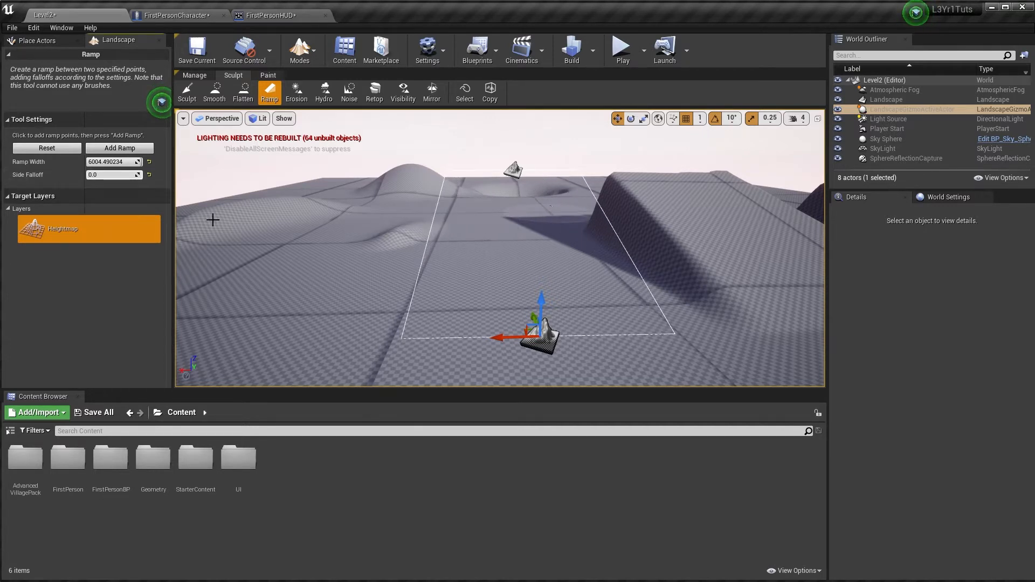
Build a trial ramp with side falloff 0.0, check its steep sides from several angles and undo it
{"action": "key", "text": "a"}
{"action": "right_click_drag", "start_coordinate": [500, 248], "coordinate": [446, 275]}
{"action": "key", "text": "w"}
{"action": "key", "text": "d"}
{"action": "key", "text": "w"}
{"action": "key", "text": "s"}
{"action": "right_click_drag", "start_coordinate": [462, 230], "coordinate": [467, 232]}
{"action": "key", "text": "ctrl+z"}
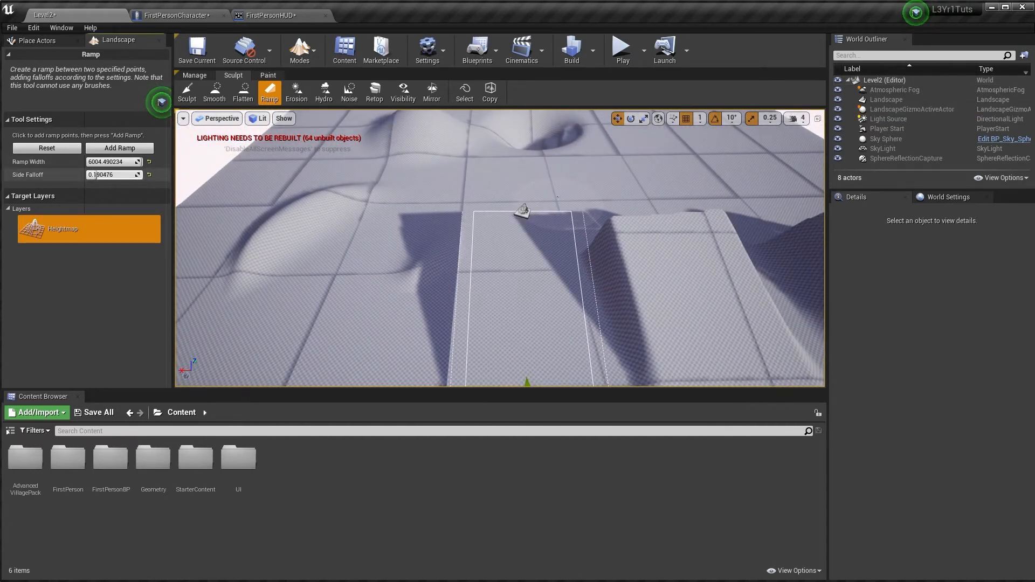
Build the third ramp between the placed points with width 6004.490234 and side falloff 0.209524
{"action": "left_click", "coordinate": [114, 149]}
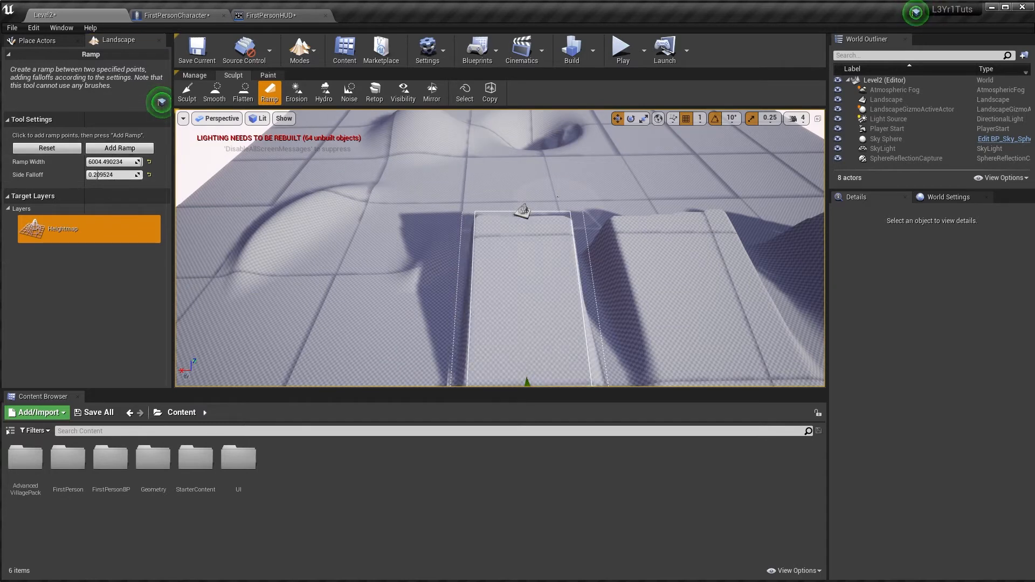
{"action": "mouse_move", "coordinate": [562, 170]}
{"action": "right_mouse_down"}
{"action": "mouse_move", "coordinate": [559, 218]}
{"action": "mouse_move", "coordinate": [555, 162]}
{"action": "mouse_move", "coordinate": [567, 151]}
{"action": "mouse_move", "coordinate": [555, 155]}
{"action": "mouse_move", "coordinate": [569, 171]}
{"action": "right_mouse_up"}
{"action": "key", "text": "w"}
{"action": "key", "text": "s"}
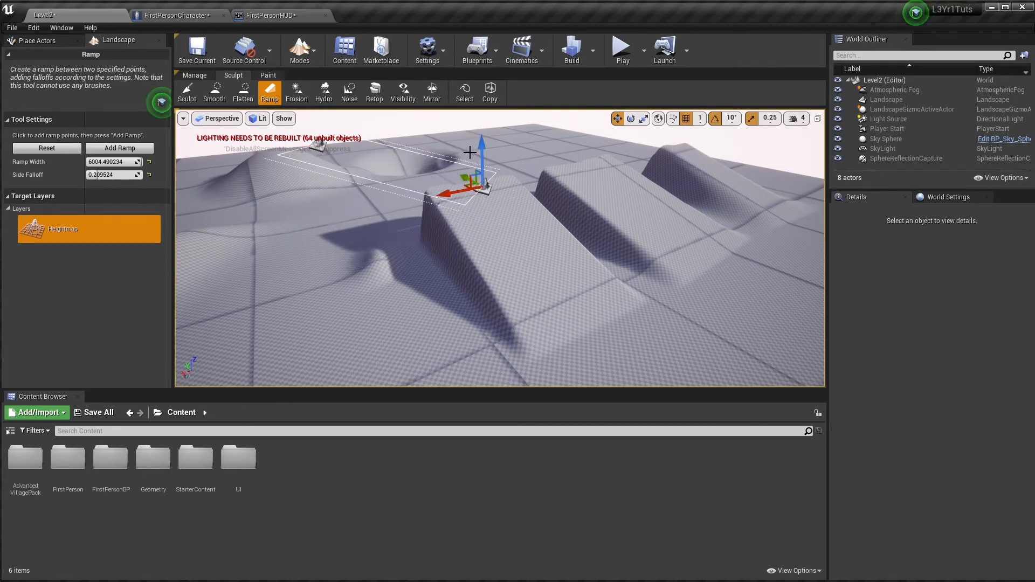
Line up the ramp points with the third ramp's top edge and build a connecting ramp that continues beyond it
{"action": "right_click_drag", "start_coordinate": [470, 152], "coordinate": [626, 183]}
{"action": "key", "text": "w"}
{"action": "key", "text": "a"}
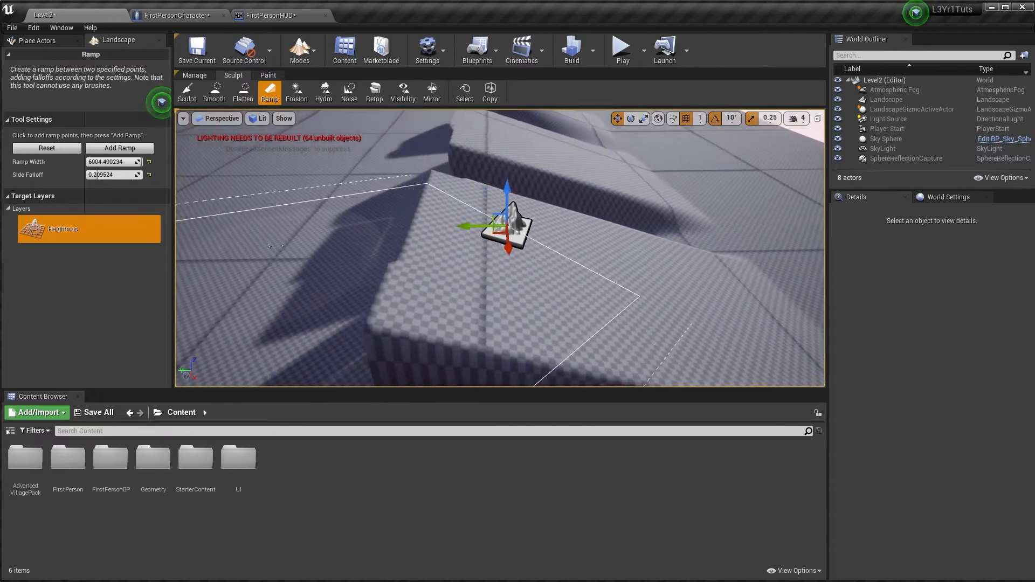
{"action": "right_click_drag", "start_coordinate": [541, 230], "coordinate": [542, 230]}
{"action": "key", "text": "a"}
{"action": "left_click_drag", "start_coordinate": [539, 223], "coordinate": [499, 211]}
{"action": "key", "text": "d"}
{"action": "right_click_drag", "start_coordinate": [498, 211], "coordinate": [335, 170]}
{"action": "key", "text": "s"}
{"action": "left_click", "coordinate": [136, 152]}
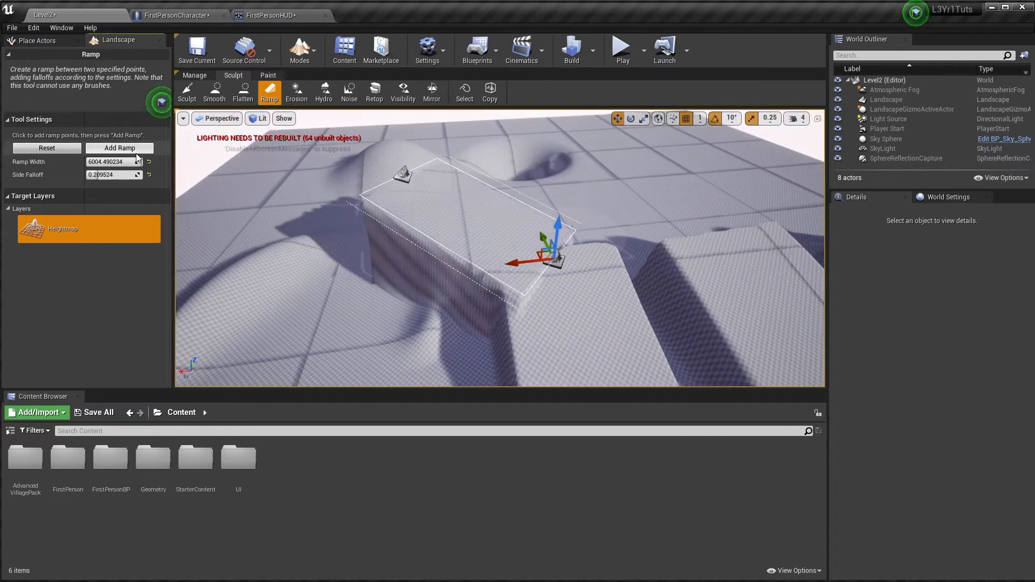
Smooth the stepped seam between the two connected ramps at tool strength 0.138096 and brush size 1031
{"action": "right_click_drag", "start_coordinate": [598, 312], "coordinate": [610, 245]}
{"action": "key", "text": "w"}
{"action": "key", "text": "w"}
{"action": "key", "text": "e"}
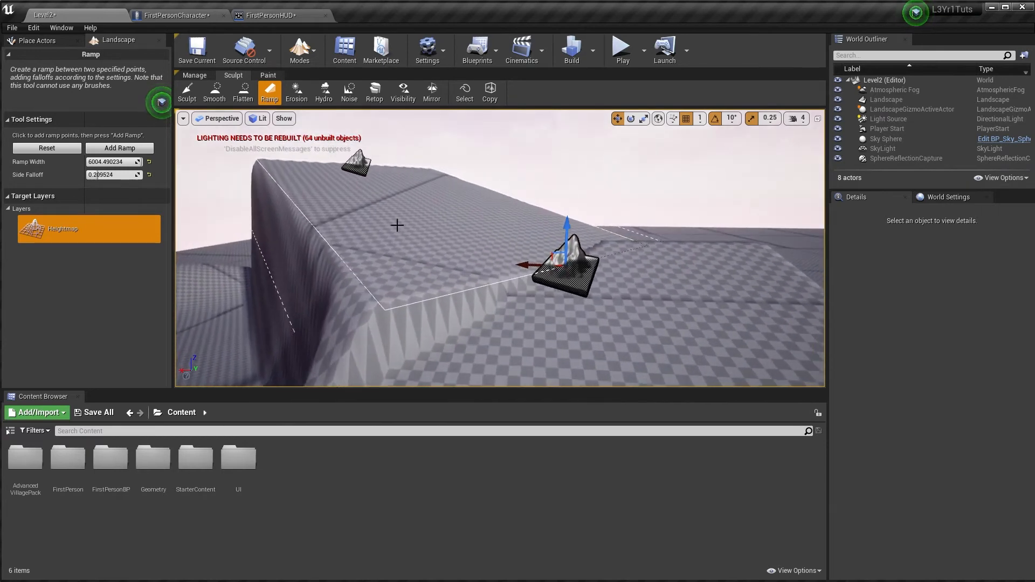
{"action": "left_click", "coordinate": [215, 92]}
{"action": "right_click_drag", "start_coordinate": [485, 249], "coordinate": [550, 282]}
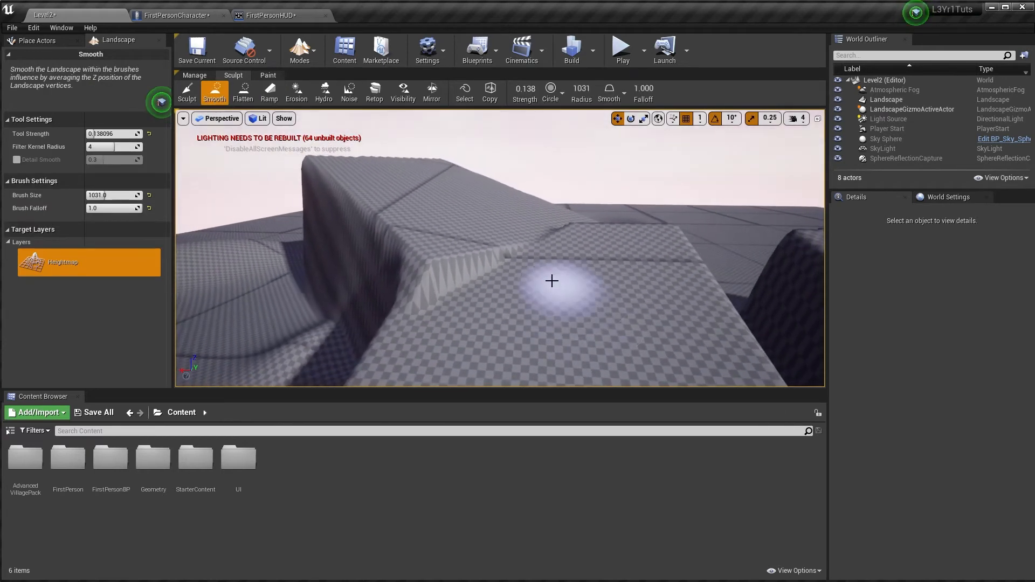
{"action": "mouse_move", "coordinate": [500, 261]}
{"action": "left_mouse_down"}
{"action": "mouse_move", "coordinate": [460, 261]}
{"action": "mouse_move", "coordinate": [556, 234]}
{"action": "left_mouse_up"}
{"action": "right_click_drag", "start_coordinate": [626, 247], "coordinate": [679, 288]}
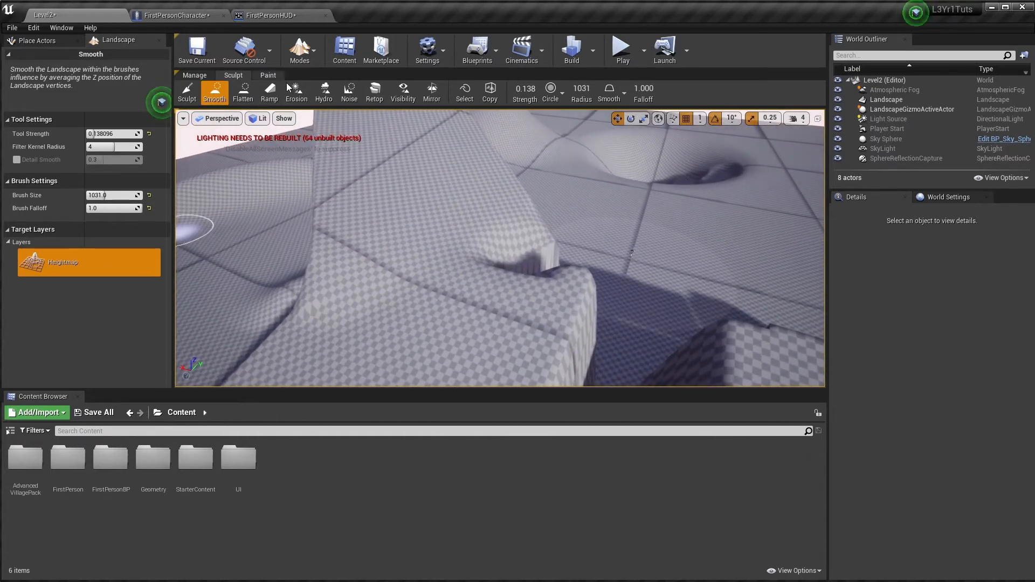
Flatten the raised lip left at the outer end of the seam with the Flatten tool
{"action": "left_click", "coordinate": [244, 93]}
{"action": "right_click_drag", "start_coordinate": [499, 229], "coordinate": [504, 234]}
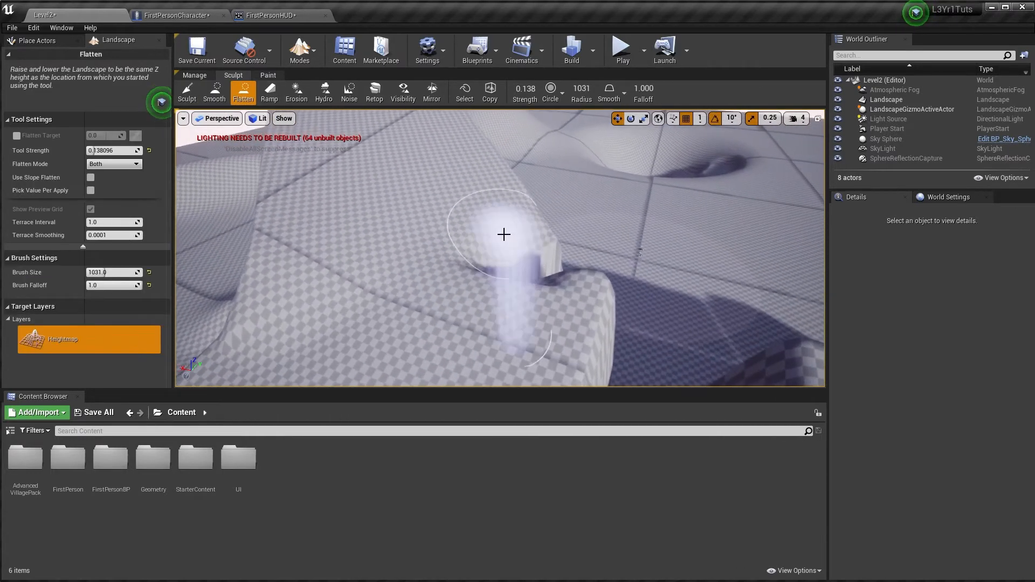
{"action": "mouse_move", "coordinate": [498, 243]}
{"action": "left_mouse_down"}
{"action": "mouse_move", "coordinate": [562, 280]}
{"action": "mouse_move", "coordinate": [549, 268]}
{"action": "left_mouse_up"}
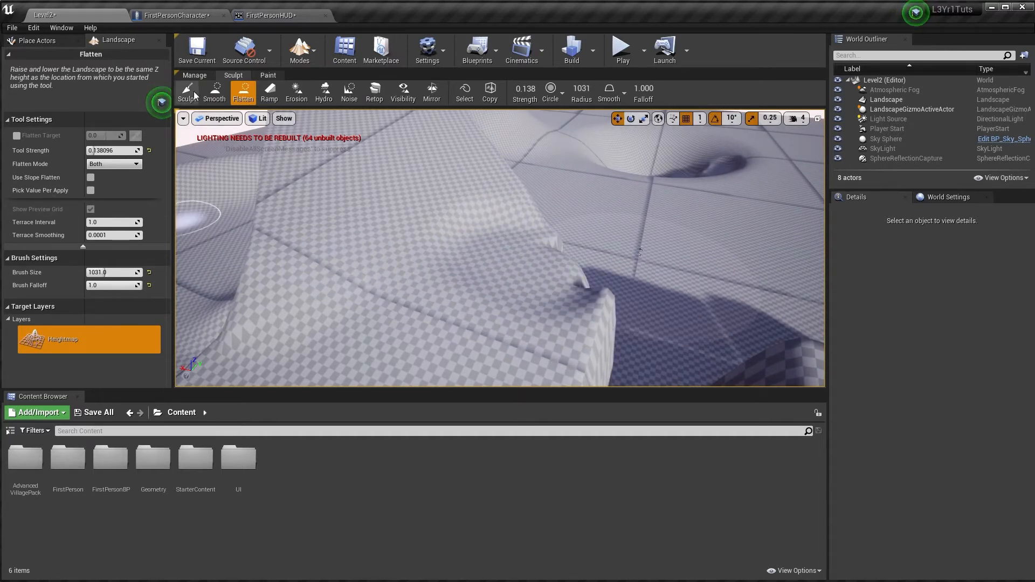
Smooth the flattened joint and its outer edge so the two ramps blend, and check it from farther back
{"action": "left_click", "coordinate": [214, 93]}
{"action": "mouse_move", "coordinate": [576, 310]}
{"action": "left_mouse_down"}
{"action": "mouse_move", "coordinate": [527, 312]}
{"action": "mouse_move", "coordinate": [538, 245]}
{"action": "mouse_move", "coordinate": [550, 259]}
{"action": "mouse_move", "coordinate": [444, 257]}
{"action": "mouse_move", "coordinate": [433, 231]}
{"action": "mouse_move", "coordinate": [474, 215]}
{"action": "left_mouse_up"}
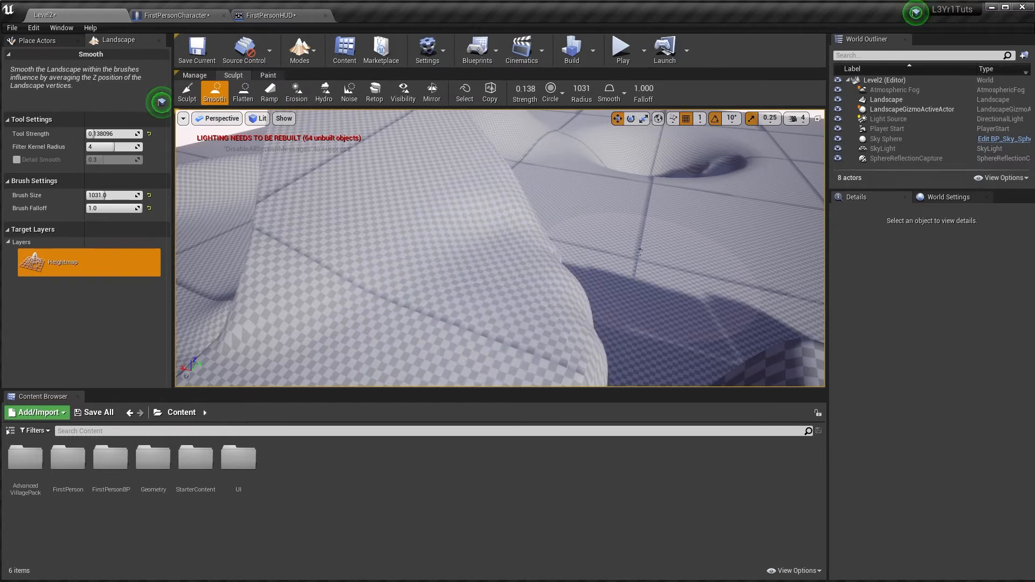
{"action": "key", "text": "s"}
{"action": "mouse_move", "coordinate": [504, 304]}
{"action": "right_mouse_down"}
{"action": "mouse_move", "coordinate": [496, 253]}
{"action": "mouse_move", "coordinate": [504, 304]}
{"action": "right_mouse_up"}
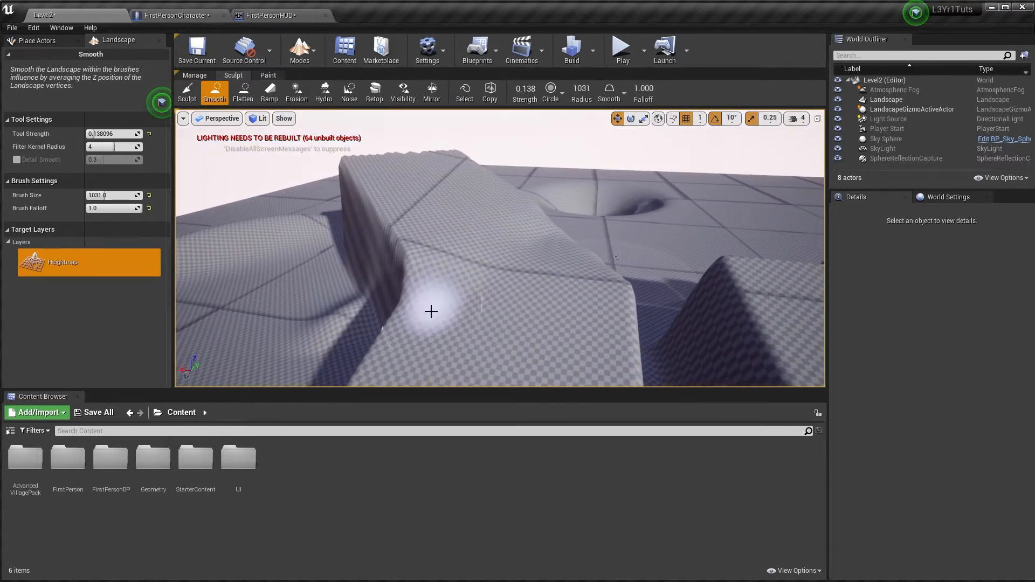
{"action": "key", "text": "s"}
{"action": "mouse_move", "coordinate": [553, 274]}
{"action": "right_mouse_down"}
{"action": "mouse_move", "coordinate": [410, 253]}
{"action": "mouse_move", "coordinate": [518, 297]}
{"action": "mouse_move", "coordinate": [555, 296]}
{"action": "mouse_move", "coordinate": [529, 280]}
{"action": "mouse_move", "coordinate": [553, 279]}
{"action": "right_mouse_up"}
{"action": "key", "text": "s"}
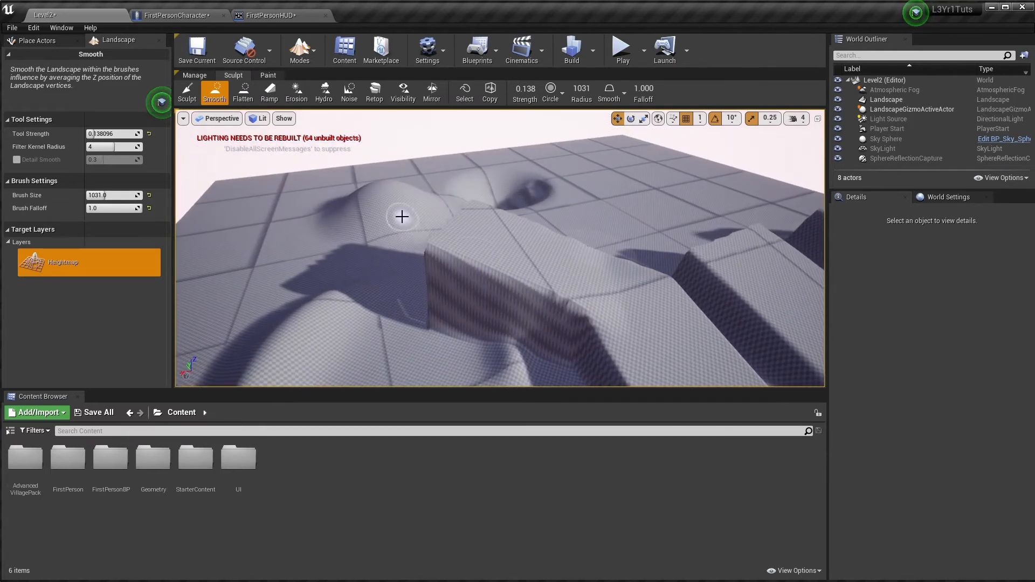
Set up the Sculpt tool with tool strength 0.557144 and brush size 4870.711914 for the area behind the ramps
{"action": "right_click_drag", "start_coordinate": [400, 214], "coordinate": [377, 208]}
{"action": "key", "text": "w"}
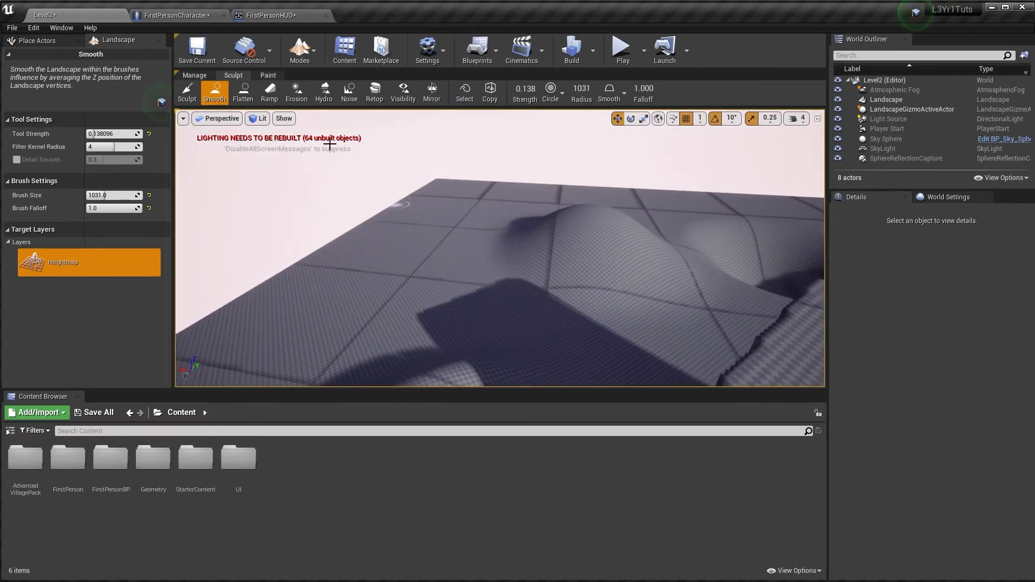
{"action": "left_click", "coordinate": [185, 96]}
{"action": "key", "text": "e"}
{"action": "mouse_move", "coordinate": [552, 237]}
{"action": "right_mouse_down"}
{"action": "mouse_move", "coordinate": [585, 238]}
{"action": "mouse_move", "coordinate": [552, 256]}
{"action": "right_mouse_up"}
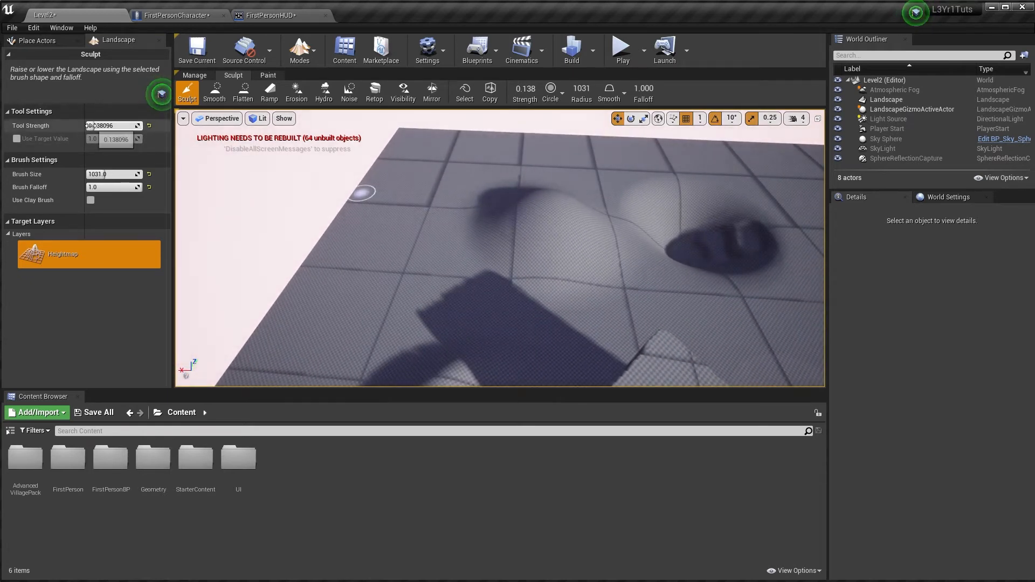
{"action": "left_click_drag", "start_coordinate": [92, 125], "coordinate": [100, 126]}
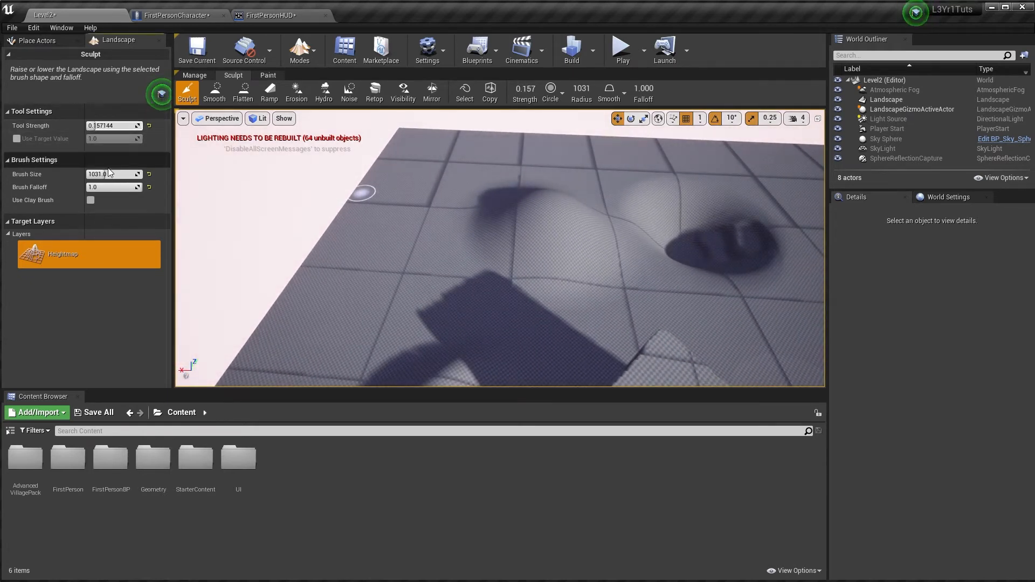
{"action": "left_click_drag", "start_coordinate": [122, 174], "coordinate": [133, 175]}
{"action": "left_click_drag", "start_coordinate": [478, 169], "coordinate": [460, 167]}
{"action": "left_click_drag", "start_coordinate": [89, 126], "coordinate": [104, 126]}
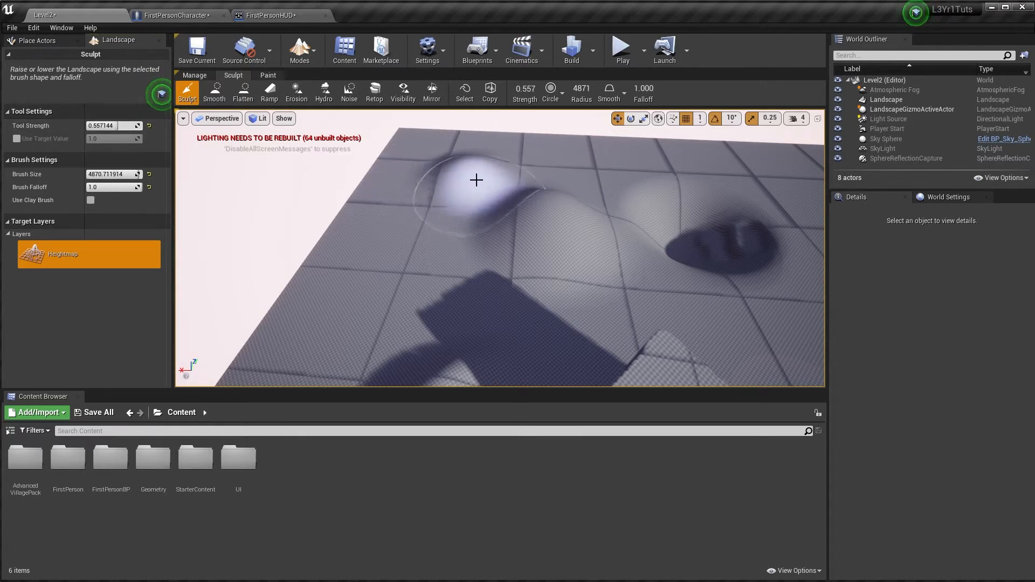
Sculpt a cluster of tall mountain peaks over the existing hills and hollow behind the ramps
{"action": "mouse_move", "coordinate": [476, 178]}
{"action": "left_mouse_down"}
{"action": "mouse_move", "coordinate": [585, 203]}
{"action": "mouse_move", "coordinate": [562, 169]}
{"action": "mouse_move", "coordinate": [498, 161]}
{"action": "mouse_move", "coordinate": [535, 145]}
{"action": "mouse_move", "coordinate": [419, 210]}
{"action": "mouse_move", "coordinate": [409, 161]}
{"action": "mouse_move", "coordinate": [463, 138]}
{"action": "mouse_move", "coordinate": [640, 162]}
{"action": "mouse_move", "coordinate": [660, 190]}
{"action": "mouse_move", "coordinate": [738, 182]}
{"action": "mouse_move", "coordinate": [642, 222]}
{"action": "mouse_move", "coordinate": [691, 266]}
{"action": "mouse_move", "coordinate": [658, 227]}
{"action": "left_mouse_up"}
{"action": "mouse_move", "coordinate": [659, 227]}
{"action": "right_mouse_down"}
{"action": "mouse_move", "coordinate": [699, 225]}
{"action": "mouse_move", "coordinate": [685, 219]}
{"action": "mouse_move", "coordinate": [654, 233]}
{"action": "right_mouse_up"}
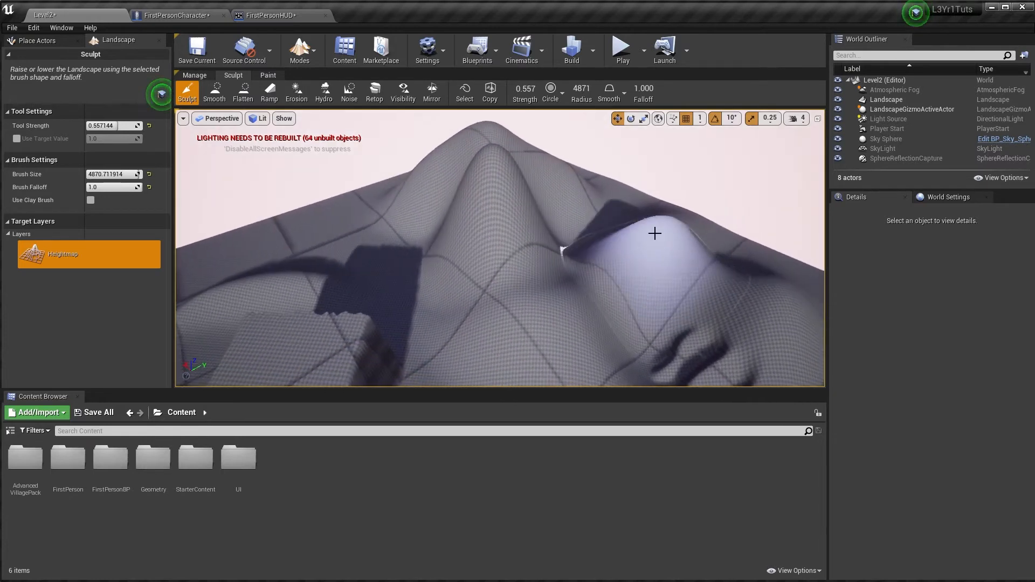
{"action": "mouse_move", "coordinate": [655, 233]}
{"action": "left_mouse_down"}
{"action": "mouse_move", "coordinate": [597, 180]}
{"action": "mouse_move", "coordinate": [587, 231]}
{"action": "mouse_move", "coordinate": [699, 244]}
{"action": "mouse_move", "coordinate": [690, 208]}
{"action": "mouse_move", "coordinate": [705, 194]}
{"action": "mouse_move", "coordinate": [455, 231]}
{"action": "mouse_move", "coordinate": [446, 176]}
{"action": "mouse_move", "coordinate": [414, 178]}
{"action": "mouse_move", "coordinate": [460, 224]}
{"action": "mouse_move", "coordinate": [576, 302]}
{"action": "mouse_move", "coordinate": [577, 238]}
{"action": "mouse_move", "coordinate": [661, 286]}
{"action": "left_mouse_up"}
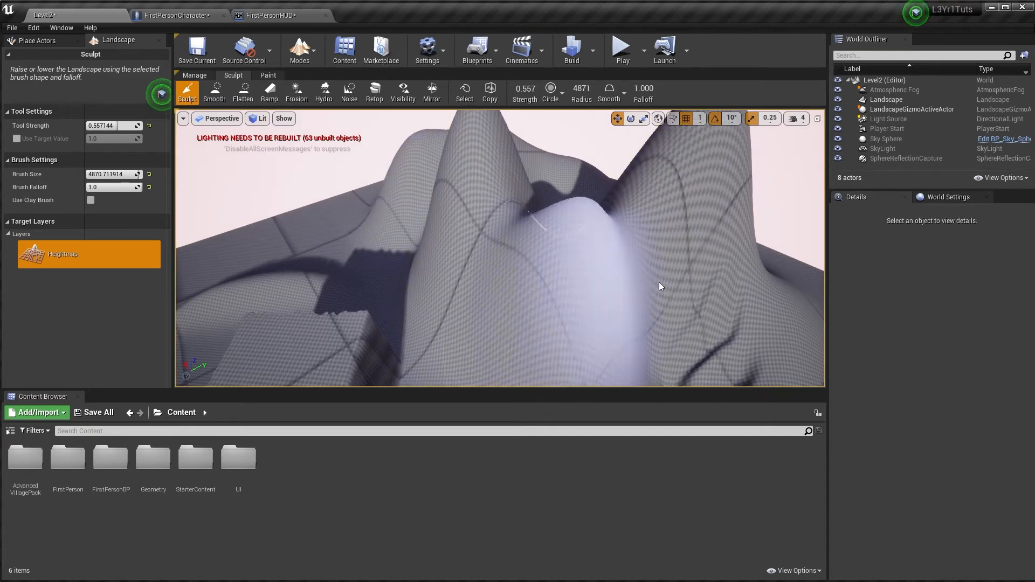
{"action": "mouse_move", "coordinate": [661, 286]}
{"action": "right_mouse_down"}
{"action": "mouse_move", "coordinate": [588, 280]}
{"action": "mouse_move", "coordinate": [663, 291]}
{"action": "mouse_move", "coordinate": [648, 280]}
{"action": "mouse_move", "coordinate": [649, 302]}
{"action": "right_mouse_up"}
Carve grooves down one tall peak with the Erosion tool at strength 0.214287 and brush size 618.445129
{"action": "left_click", "coordinate": [305, 97]}
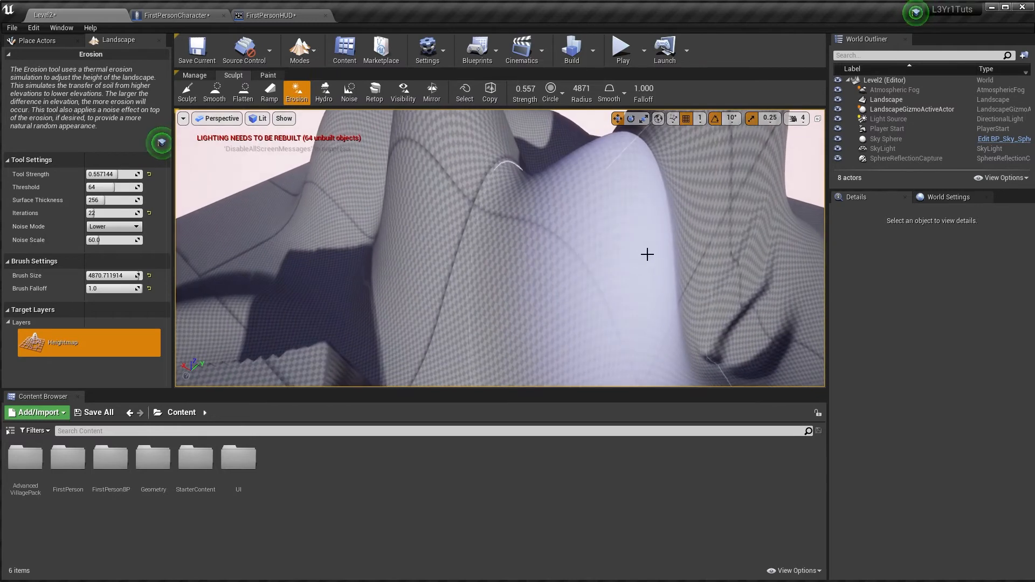
{"action": "left_click_drag", "start_coordinate": [117, 174], "coordinate": [95, 175]}
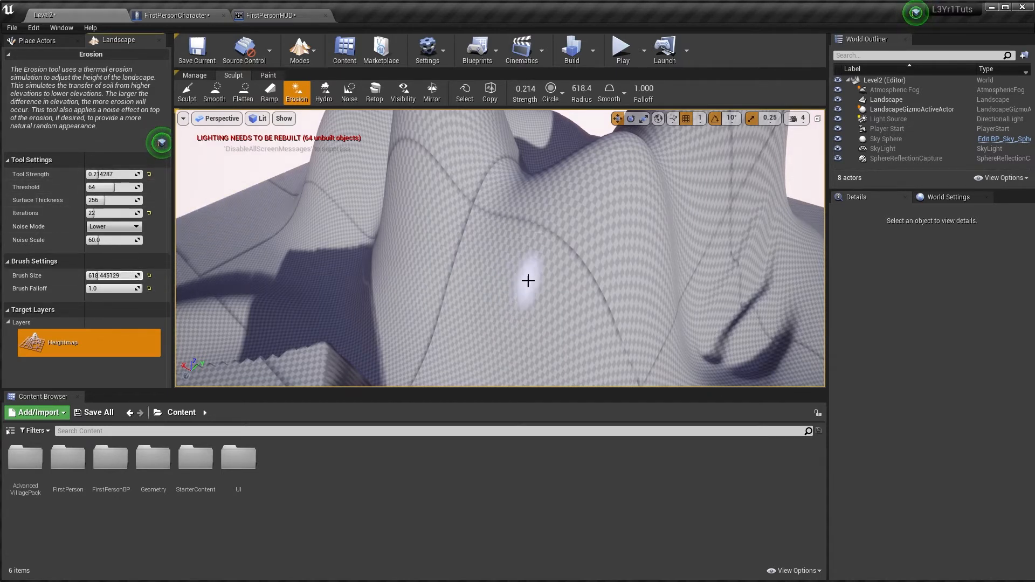
{"action": "mouse_move", "coordinate": [557, 260]}
{"action": "right_mouse_down"}
{"action": "mouse_move", "coordinate": [672, 281]}
{"action": "mouse_move", "coordinate": [693, 272]}
{"action": "mouse_move", "coordinate": [680, 237]}
{"action": "mouse_move", "coordinate": [541, 255]}
{"action": "right_mouse_up"}
{"action": "key", "text": "ctrl+z"}
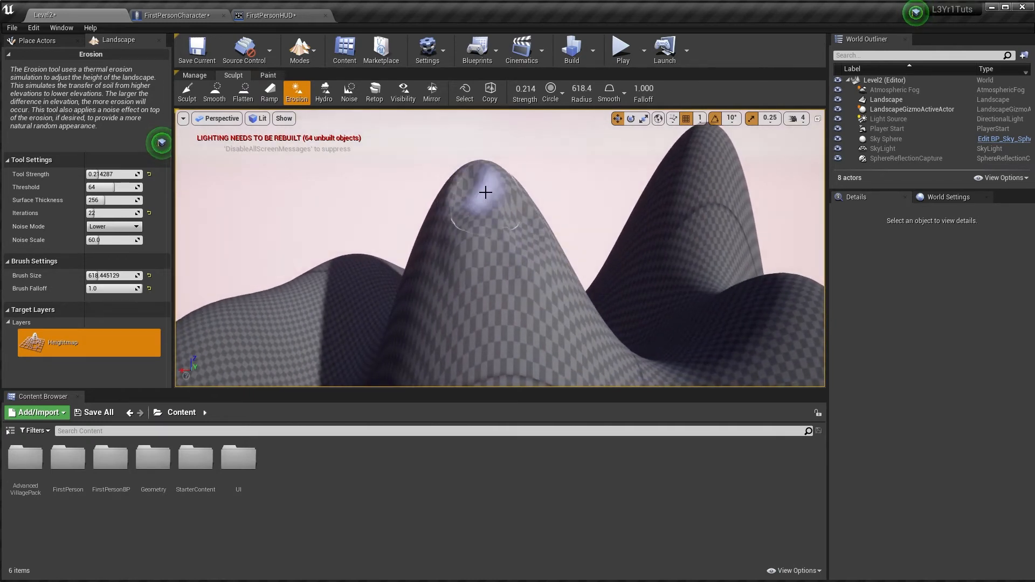
{"action": "mouse_move", "coordinate": [485, 194]}
{"action": "left_mouse_down"}
{"action": "mouse_move", "coordinate": [441, 238]}
{"action": "mouse_move", "coordinate": [525, 354]}
{"action": "mouse_move", "coordinate": [531, 308]}
{"action": "left_mouse_up"}
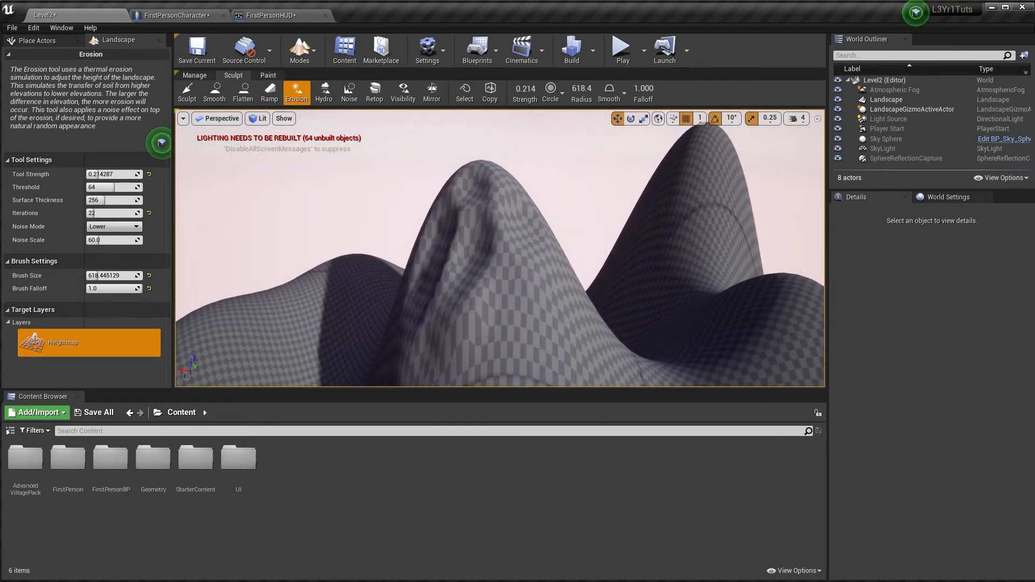
{"action": "right_click_drag", "start_coordinate": [517, 294], "coordinate": [537, 321]}
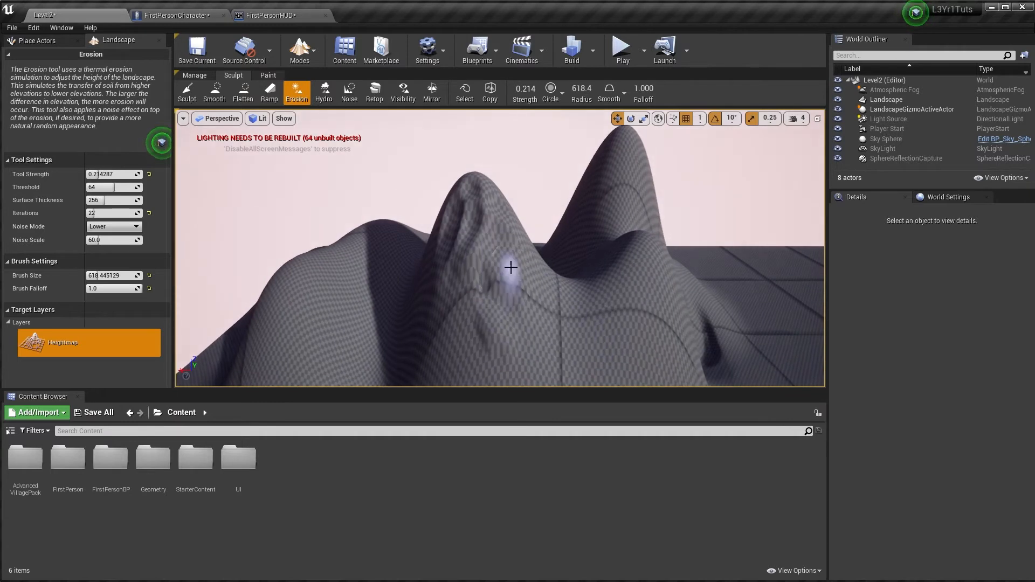
Enlarge the erosion brush to 1392 and erode the lower slope and saddle beside the grooved peak
{"action": "key", "text": "bracketleft"}
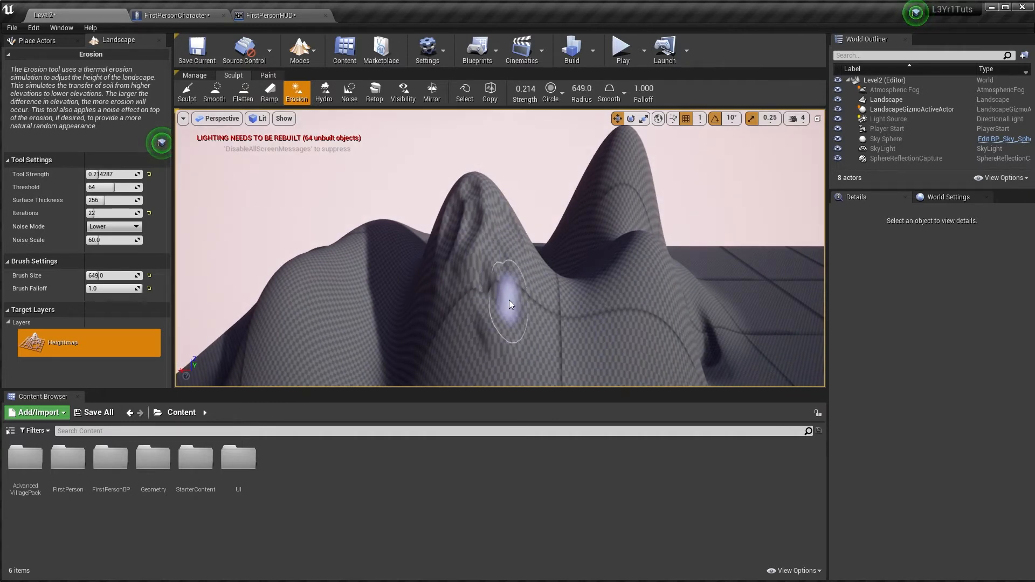
{"action": "key", "text": "bracketright"}
{"action": "key", "text": "bracketright"}
{"action": "key", "text": "bracketright"}
{"action": "key", "text": "bracketright"}
{"action": "key", "text": "bracketright"}
{"action": "key", "text": "bracketright"}
{"action": "key", "text": "bracketright"}
{"action": "key", "text": "bracketright"}
{"action": "key", "text": "bracketright"}
{"action": "key", "text": "bracketright"}
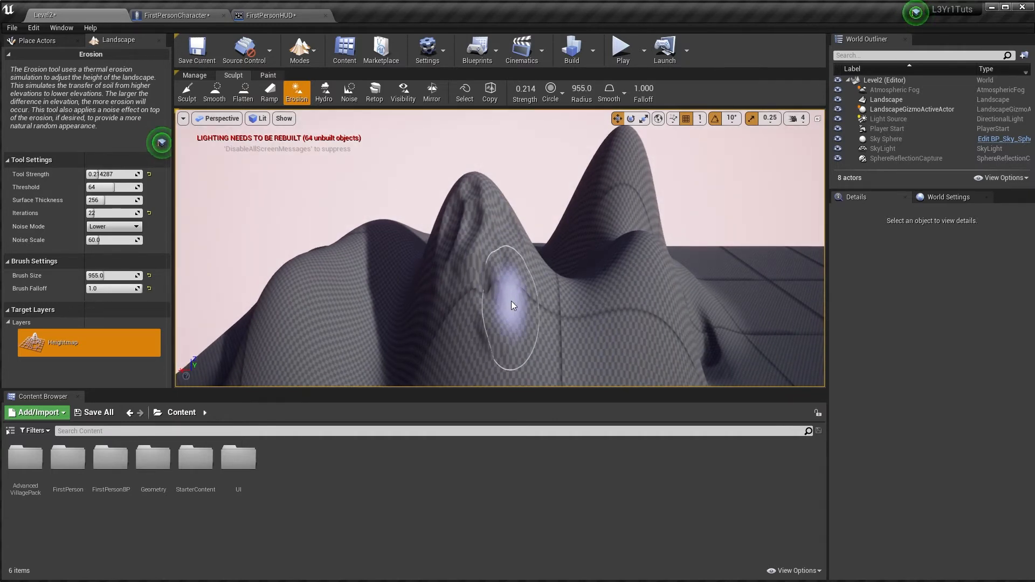
{"action": "key", "text": "bracketright"}
{"action": "key", "text": "bracketright"}
{"action": "key", "text": "bracketright"}
{"action": "key", "text": "bracketright"}
{"action": "key", "text": "bracketright"}
{"action": "key", "text": "bracketright"}
{"action": "key", "text": "bracketright"}
{"action": "key", "text": "bracketright"}
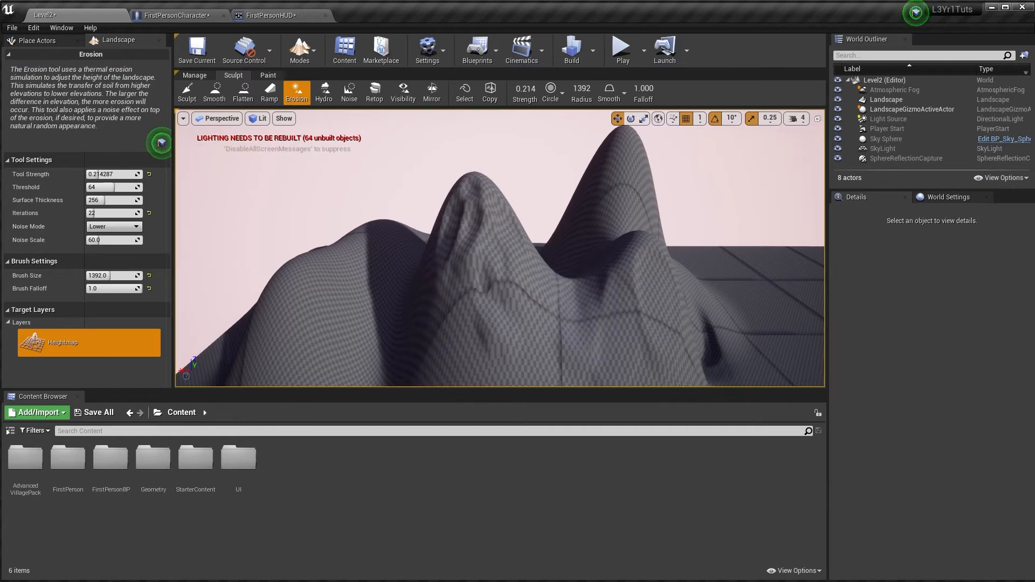
Erode the slopes of the neighbouring mountains with the Erosion tool, working around them from different sides
{"action": "right_click_drag", "start_coordinate": [572, 294], "coordinate": [453, 294]}
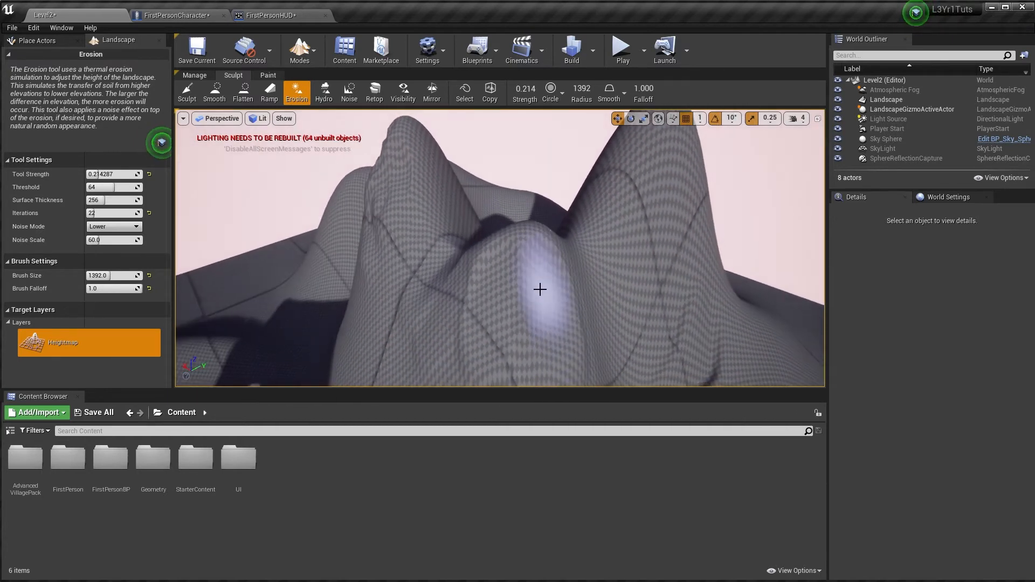
{"action": "right_click_drag", "start_coordinate": [595, 296], "coordinate": [634, 281]}
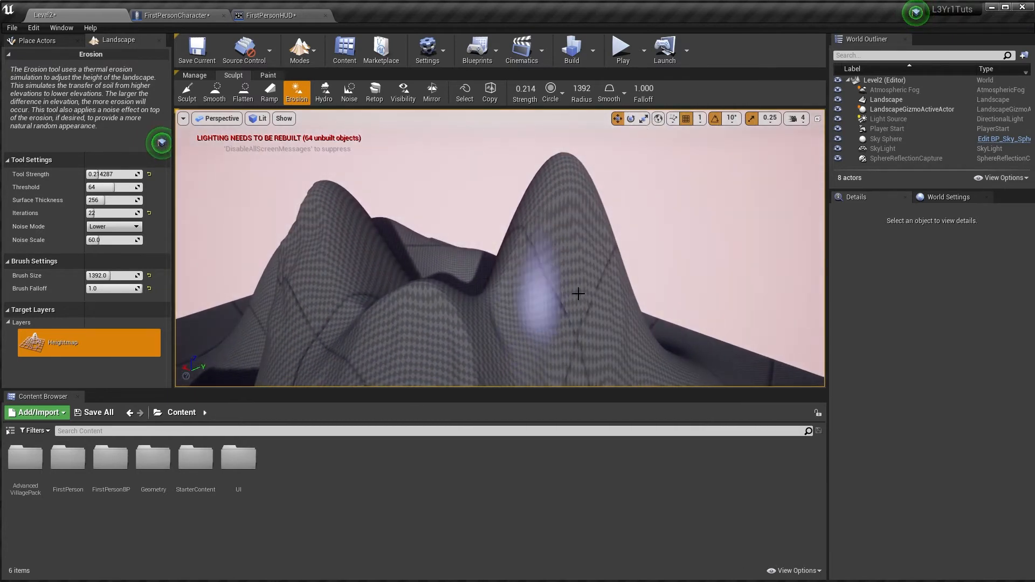
{"action": "mouse_move", "coordinate": [618, 334]}
{"action": "right_mouse_down"}
{"action": "mouse_move", "coordinate": [556, 358]}
{"action": "mouse_move", "coordinate": [618, 316]}
{"action": "mouse_move", "coordinate": [642, 227]}
{"action": "mouse_move", "coordinate": [566, 221]}
{"action": "mouse_move", "coordinate": [586, 237]}
{"action": "right_mouse_up"}
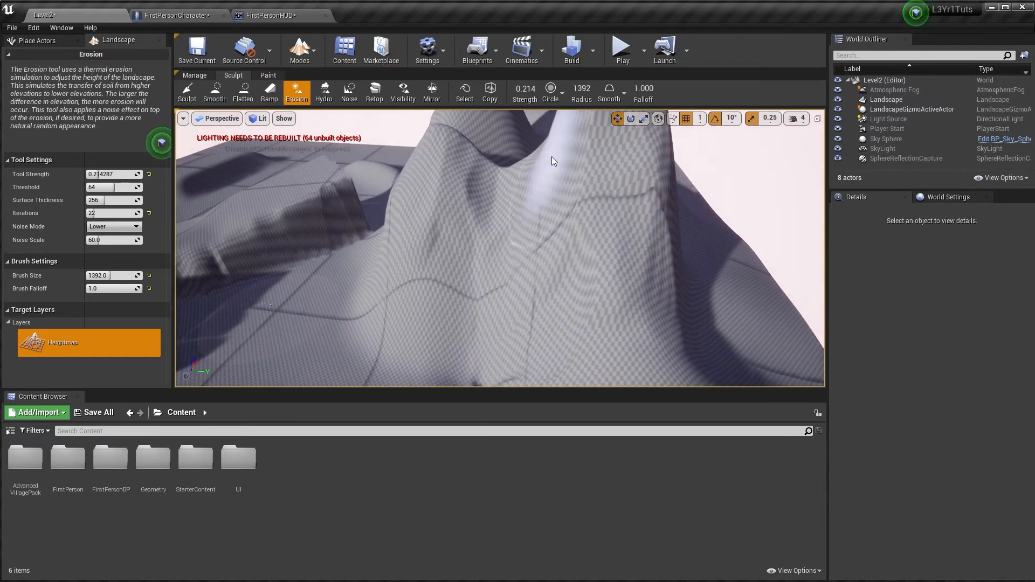
Erode the far faces of the mountain group and the valley between the peaks with the Erosion tool
{"action": "right_click_drag", "start_coordinate": [553, 161], "coordinate": [537, 130]}
{"action": "mouse_move", "coordinate": [518, 249]}
{"action": "right_mouse_down"}
{"action": "mouse_move", "coordinate": [509, 253]}
{"action": "mouse_move", "coordinate": [518, 250]}
{"action": "right_mouse_up"}
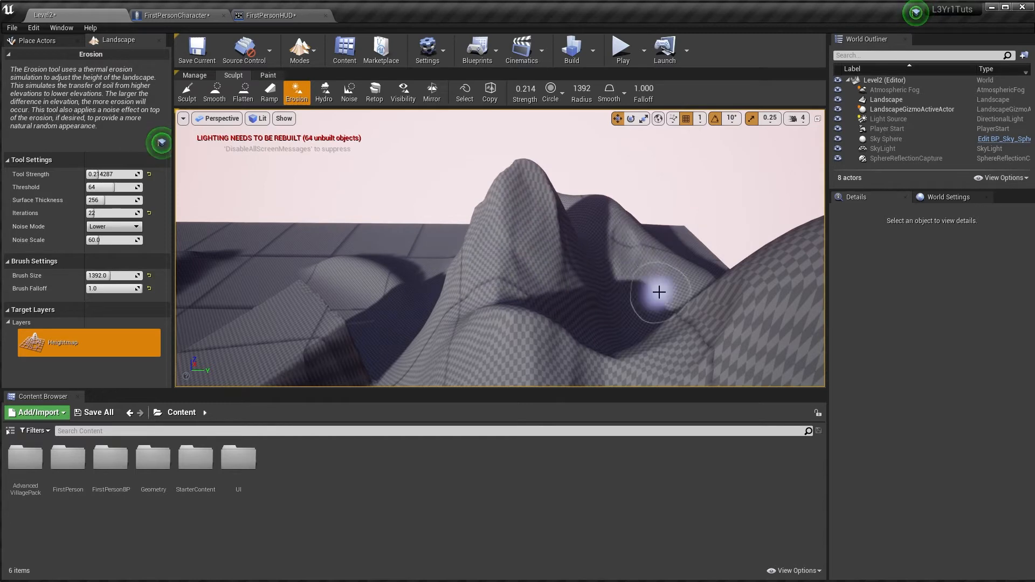
{"action": "mouse_move", "coordinate": [583, 246]}
{"action": "right_mouse_down"}
{"action": "mouse_move", "coordinate": [599, 258]}
{"action": "mouse_move", "coordinate": [682, 245]}
{"action": "mouse_move", "coordinate": [552, 243]}
{"action": "mouse_move", "coordinate": [540, 256]}
{"action": "mouse_move", "coordinate": [534, 226]}
{"action": "mouse_move", "coordinate": [581, 246]}
{"action": "mouse_move", "coordinate": [556, 268]}
{"action": "right_mouse_up"}
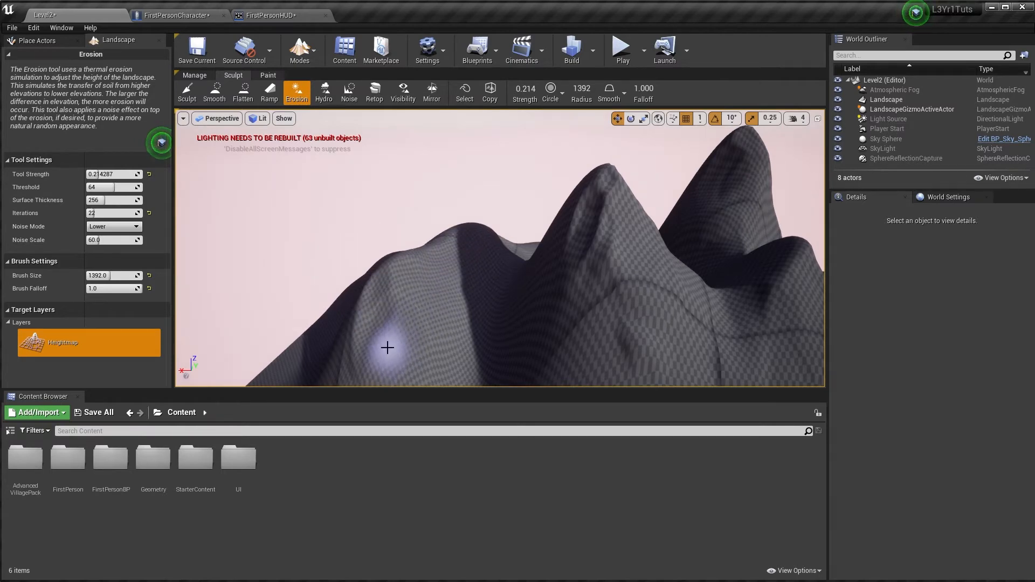
{"action": "right_click_drag", "start_coordinate": [411, 361], "coordinate": [411, 358]}
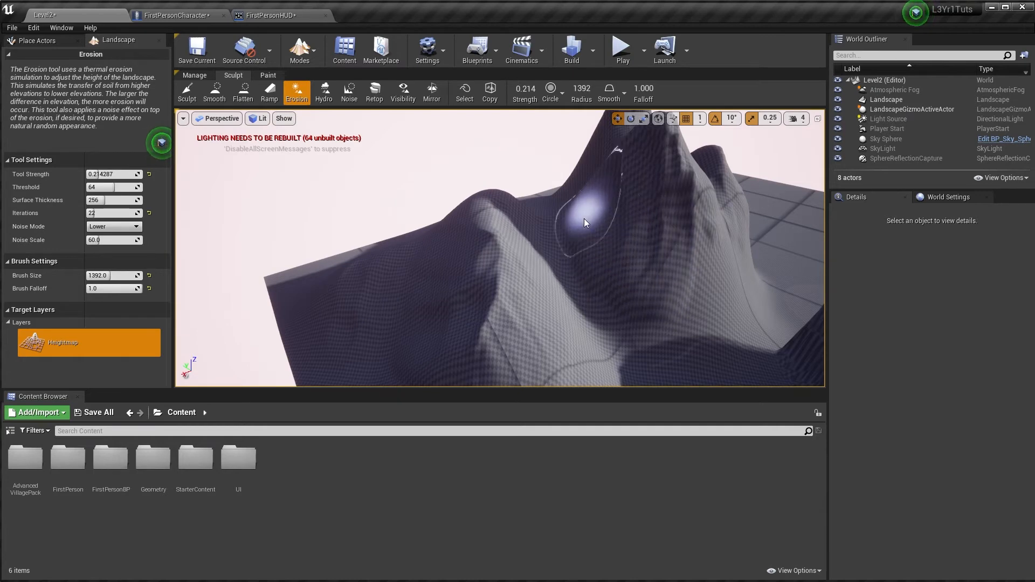
{"action": "mouse_move", "coordinate": [585, 219]}
{"action": "right_mouse_down"}
{"action": "mouse_move", "coordinate": [609, 229]}
{"action": "mouse_move", "coordinate": [518, 218]}
{"action": "mouse_move", "coordinate": [541, 291]}
{"action": "right_mouse_up"}
{"action": "mouse_move", "coordinate": [629, 335]}
{"action": "right_mouse_down"}
{"action": "mouse_move", "coordinate": [620, 329]}
{"action": "mouse_move", "coordinate": [627, 335]}
{"action": "right_mouse_up"}
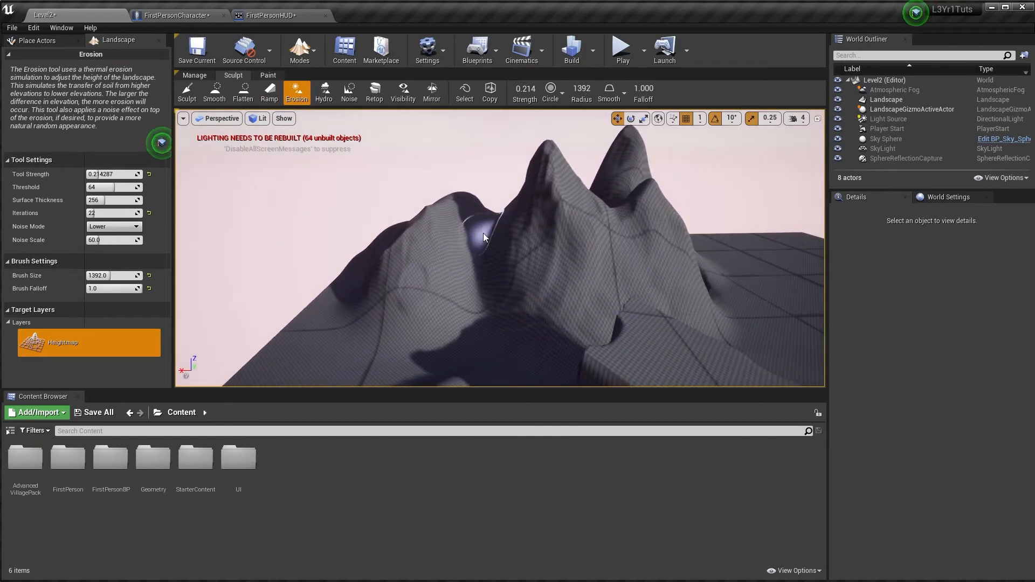
{"action": "right_click_drag", "start_coordinate": [624, 327], "coordinate": [636, 328]}
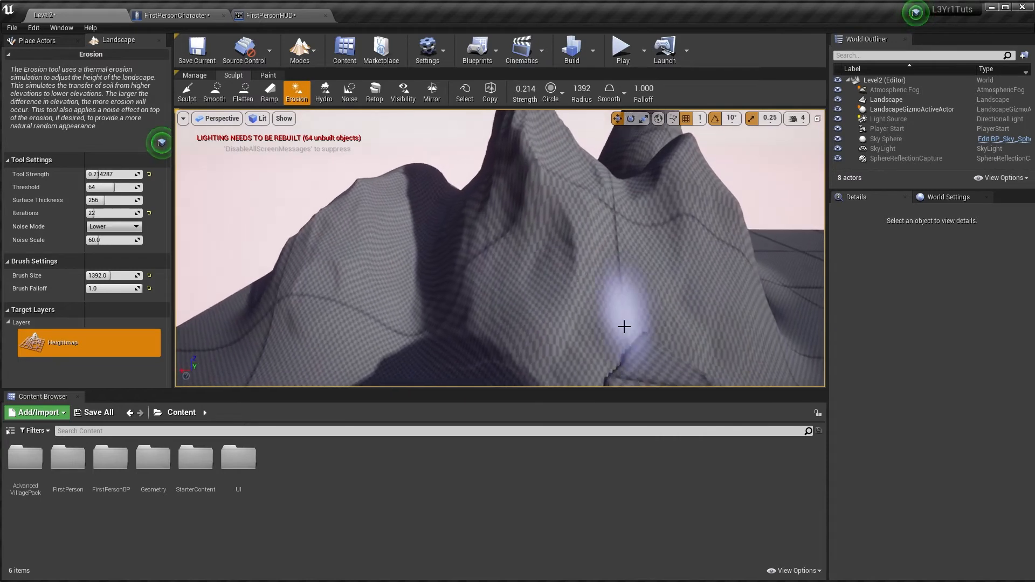
Wear down the mountain slopes and a tall peak's tip with the Hydro Erosion tool at strength 0.214287 and brush size 1392
{"action": "left_click", "coordinate": [323, 92]}
{"action": "right_click_drag", "start_coordinate": [666, 243], "coordinate": [677, 259]}
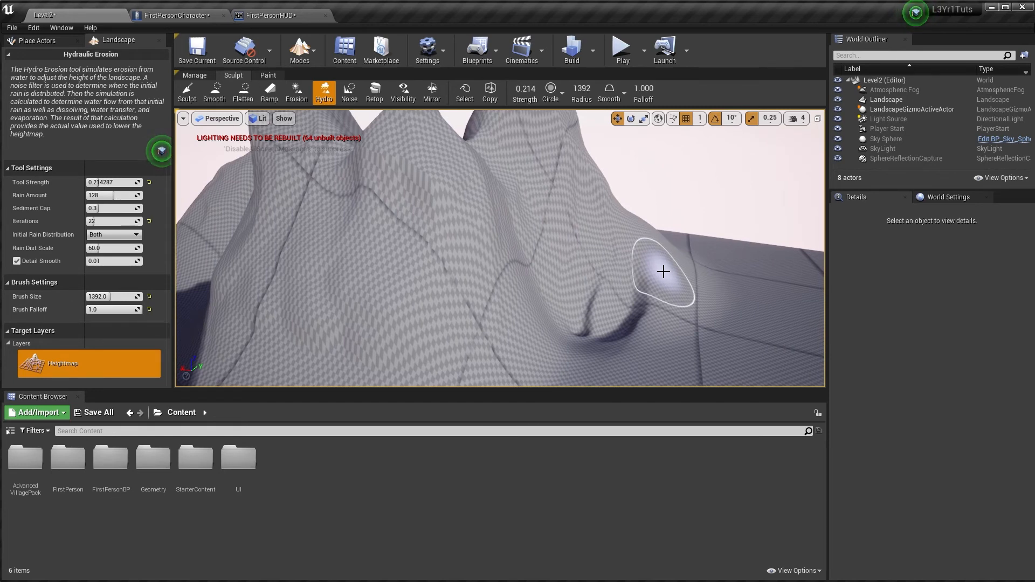
{"action": "right_click_drag", "start_coordinate": [568, 243], "coordinate": [509, 243]}
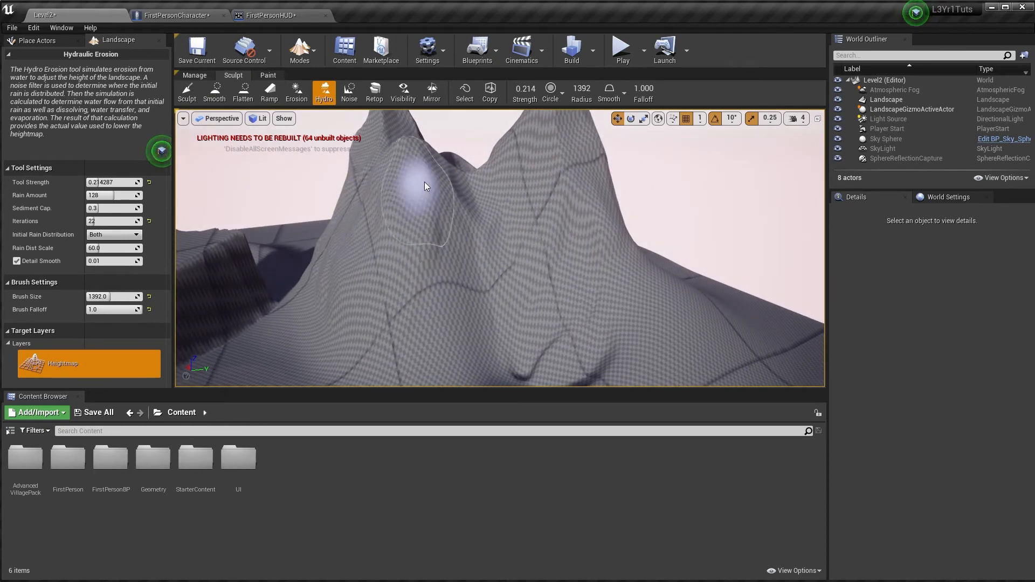
{"action": "mouse_move", "coordinate": [425, 182]}
{"action": "right_mouse_down"}
{"action": "mouse_move", "coordinate": [456, 178]}
{"action": "mouse_move", "coordinate": [469, 277]}
{"action": "right_mouse_up"}
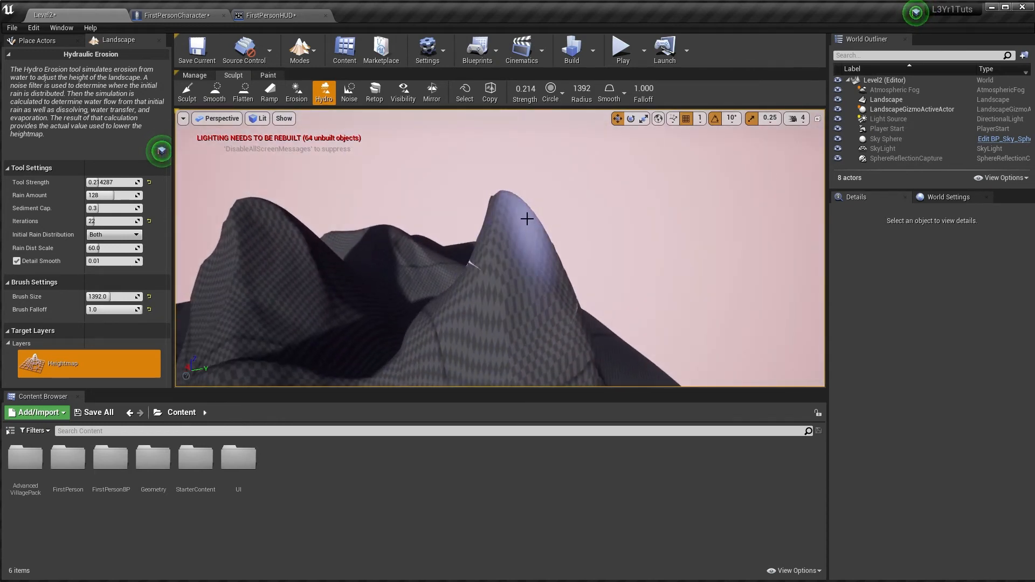
{"action": "right_click_drag", "start_coordinate": [539, 278], "coordinate": [550, 237]}
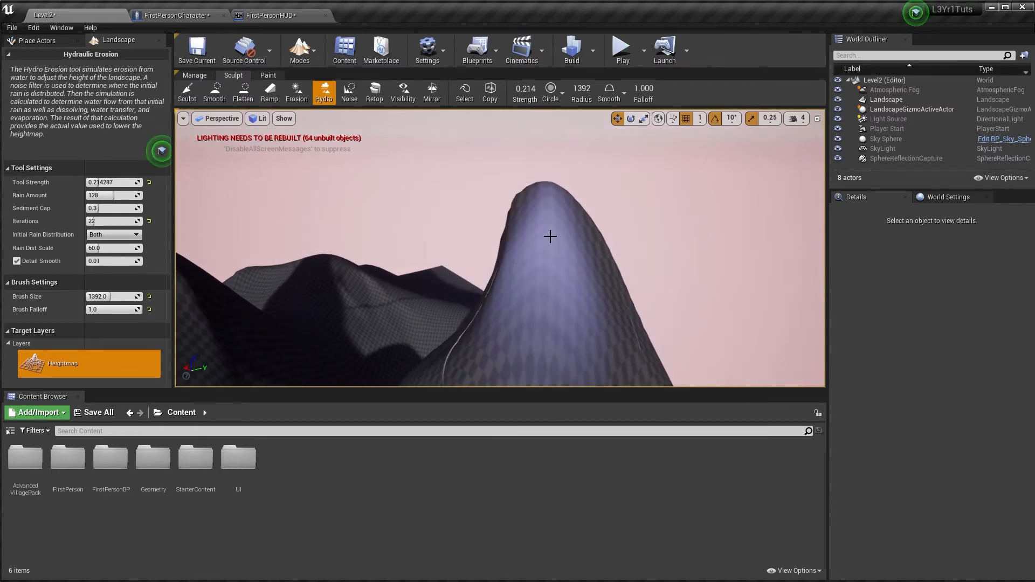
{"action": "left_click_drag", "start_coordinate": [550, 236], "coordinate": [554, 240]}
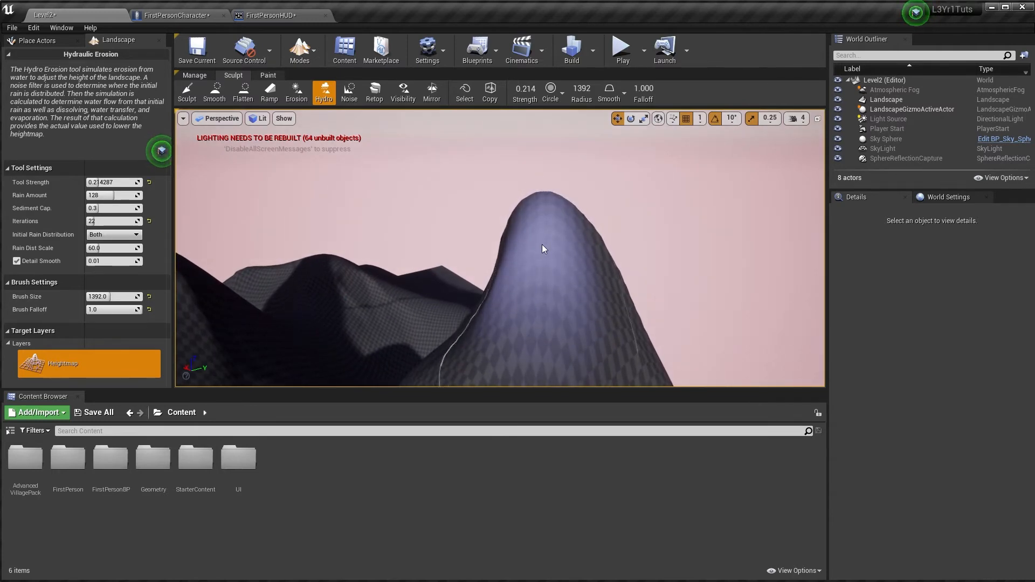
{"action": "right_click_drag", "start_coordinate": [542, 246], "coordinate": [518, 294]}
Roughen the flat ground beside the mountains with the Noise tool at brush size 2746
{"action": "left_click", "coordinate": [349, 93]}
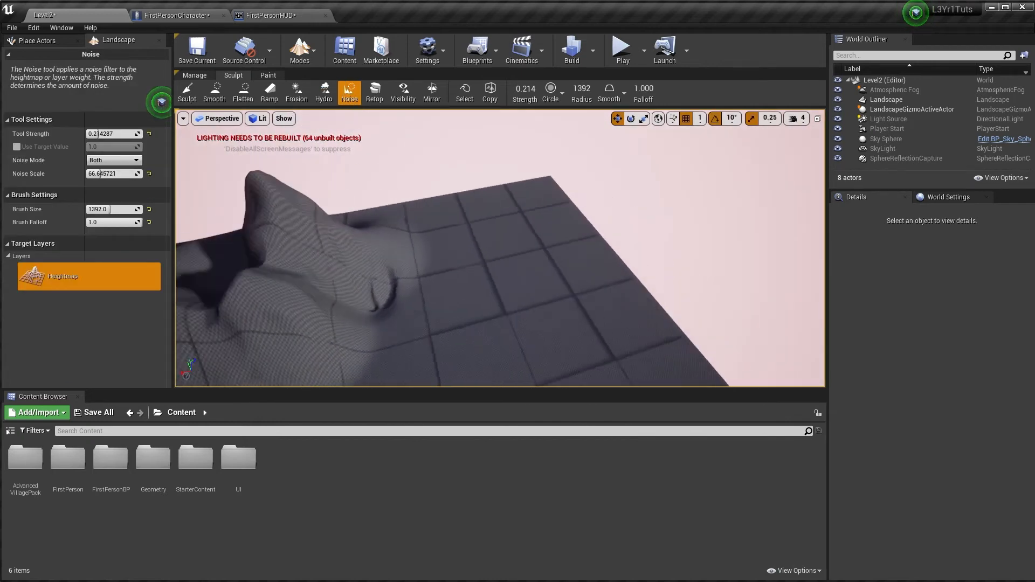
{"action": "mouse_move", "coordinate": [462, 195]}
{"action": "right_mouse_down"}
{"action": "mouse_move", "coordinate": [448, 198]}
{"action": "mouse_move", "coordinate": [463, 195]}
{"action": "right_mouse_up"}
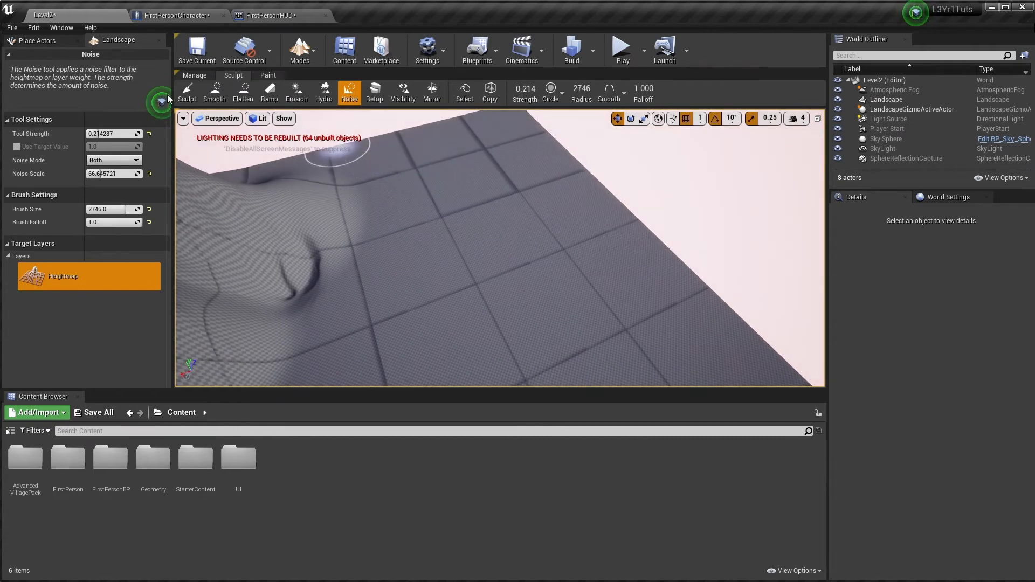
{"action": "right_click_drag", "start_coordinate": [532, 206], "coordinate": [439, 204]}
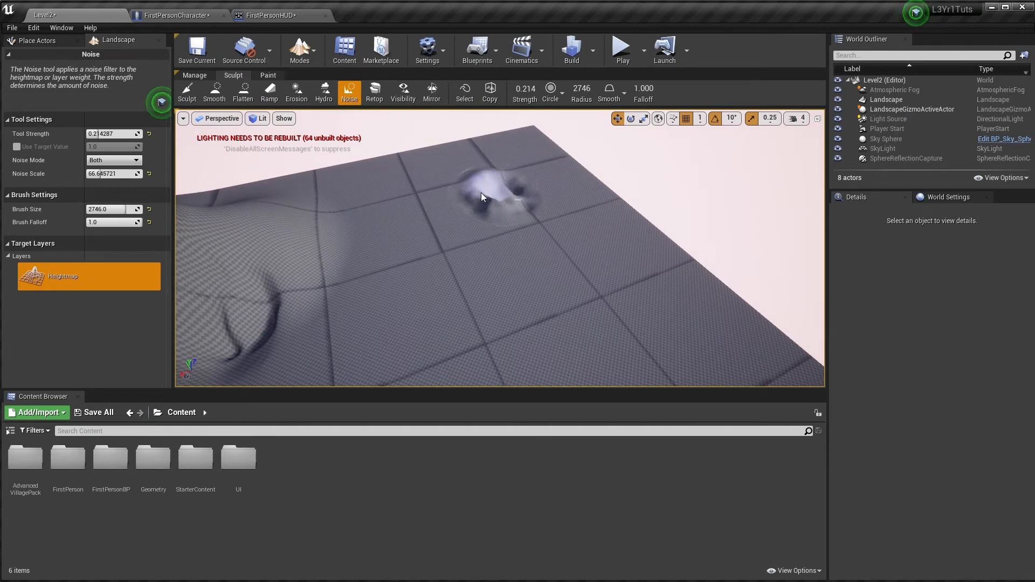
{"action": "left_click_drag", "start_coordinate": [482, 197], "coordinate": [482, 218]}
{"action": "right_click_drag", "start_coordinate": [540, 237], "coordinate": [550, 240]}
{"action": "left_click_drag", "start_coordinate": [550, 240], "coordinate": [563, 265]}
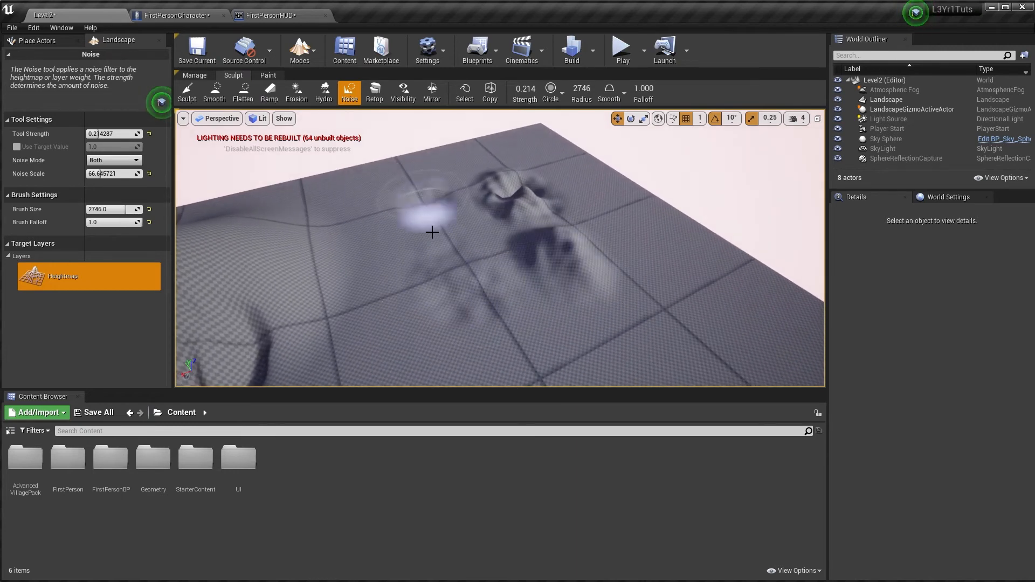
{"action": "mouse_move", "coordinate": [432, 232]}
{"action": "left_mouse_down"}
{"action": "mouse_move", "coordinate": [649, 308]}
{"action": "mouse_move", "coordinate": [572, 154]}
{"action": "left_mouse_up"}
{"action": "mouse_move", "coordinate": [389, 187]}
{"action": "left_mouse_down"}
{"action": "mouse_move", "coordinate": [434, 348]}
{"action": "mouse_move", "coordinate": [555, 353]}
{"action": "left_mouse_up"}
Extend the noise bumps over the landscape corner and the ground between the mountains and the ramps
{"action": "mouse_move", "coordinate": [555, 353]}
{"action": "right_mouse_down"}
{"action": "mouse_move", "coordinate": [652, 348]}
{"action": "mouse_move", "coordinate": [566, 323]}
{"action": "mouse_move", "coordinate": [475, 319]}
{"action": "right_mouse_up"}
{"action": "left_click_drag", "start_coordinate": [475, 318], "coordinate": [430, 223]}
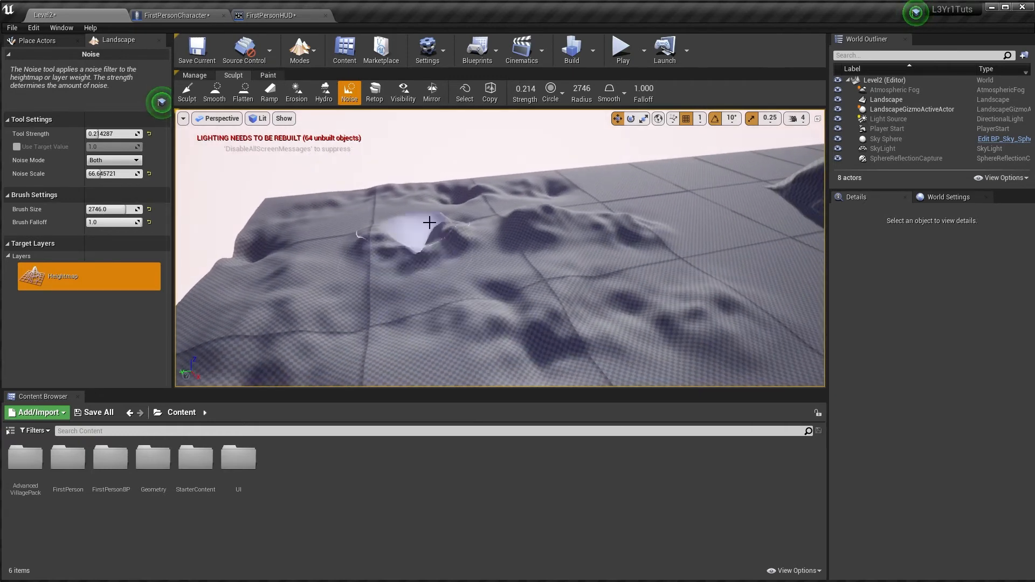
{"action": "left_click_drag", "start_coordinate": [346, 233], "coordinate": [543, 286]}
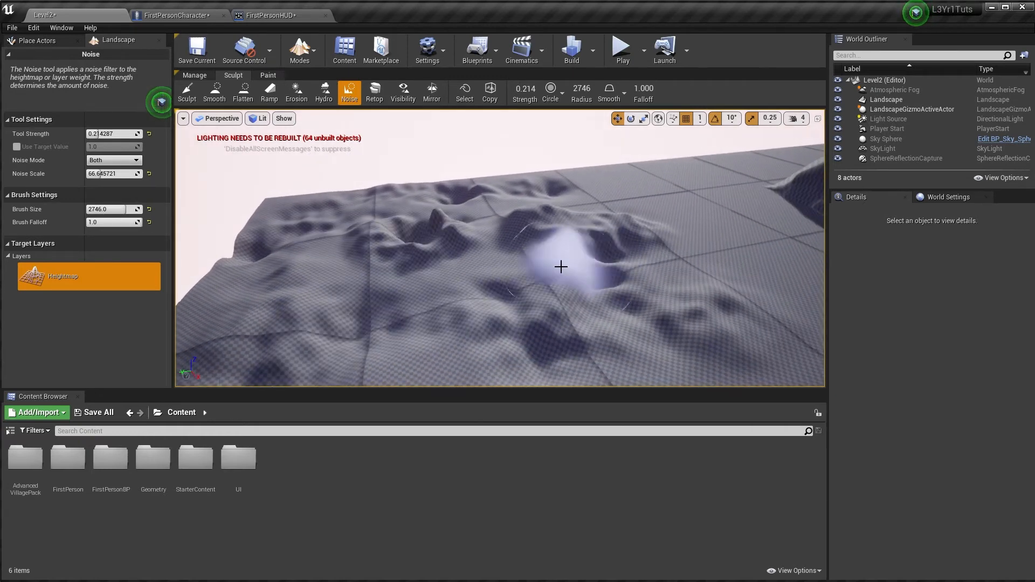
{"action": "left_click_drag", "start_coordinate": [497, 210], "coordinate": [534, 237]}
{"action": "right_click_drag", "start_coordinate": [534, 238], "coordinate": [621, 238]}
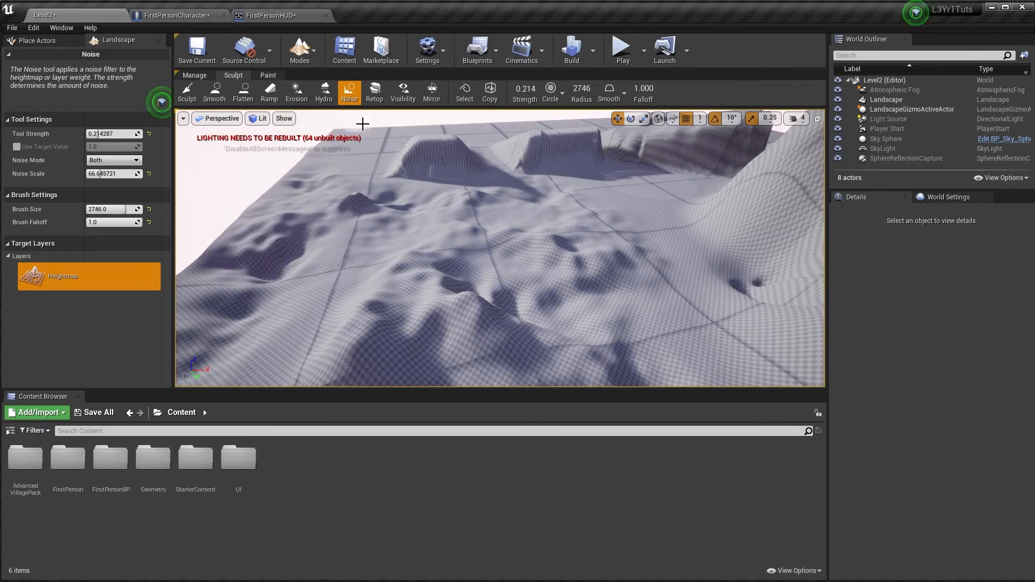
{"action": "mouse_move", "coordinate": [559, 227]}
{"action": "left_mouse_down"}
{"action": "mouse_move", "coordinate": [712, 358]}
{"action": "mouse_move", "coordinate": [613, 205]}
{"action": "left_mouse_up"}
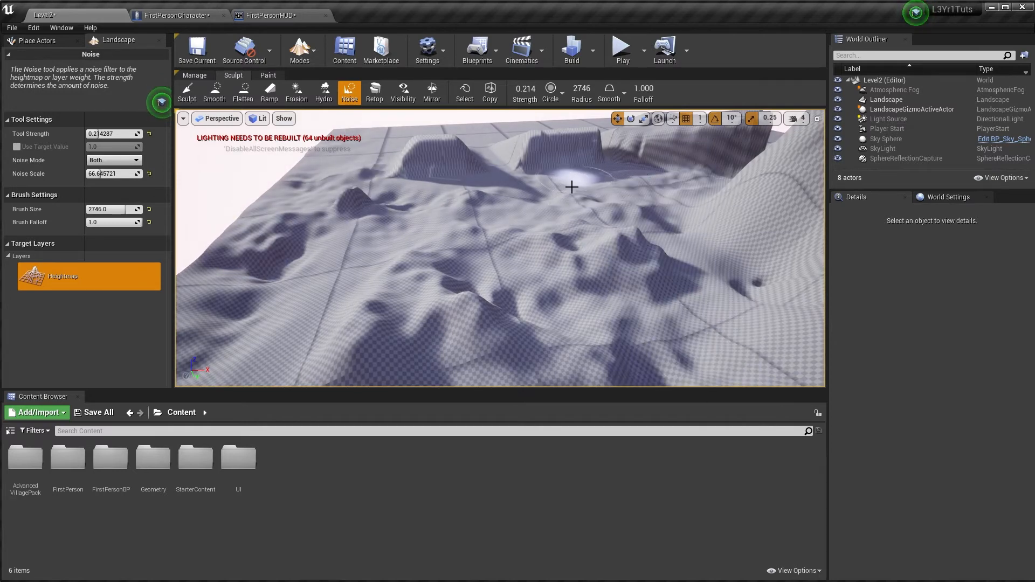
Apply noise across the flat ground and ramps on the opposite side of the landscape
{"action": "key", "text": "w"}
{"action": "mouse_move", "coordinate": [571, 187]}
{"action": "right_mouse_down"}
{"action": "mouse_move", "coordinate": [556, 189]}
{"action": "mouse_move", "coordinate": [572, 176]}
{"action": "mouse_move", "coordinate": [539, 156]}
{"action": "mouse_move", "coordinate": [625, 175]}
{"action": "mouse_move", "coordinate": [655, 196]}
{"action": "mouse_move", "coordinate": [809, 191]}
{"action": "mouse_move", "coordinate": [596, 289]}
{"action": "right_mouse_up"}
{"action": "key", "text": "s"}
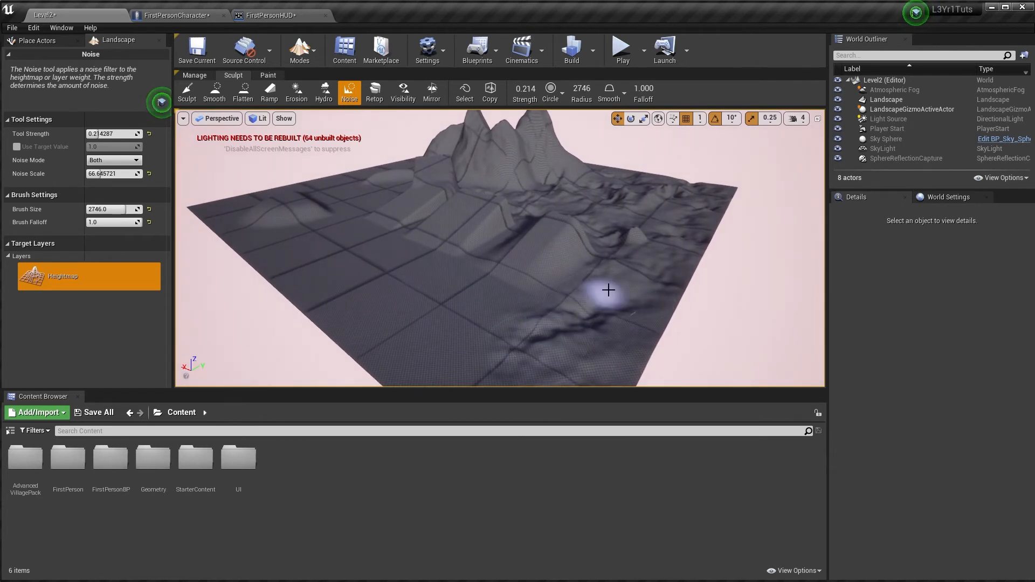
{"action": "mouse_move", "coordinate": [608, 291]}
{"action": "left_mouse_down"}
{"action": "mouse_move", "coordinate": [439, 359]}
{"action": "mouse_move", "coordinate": [328, 261]}
{"action": "left_mouse_up"}
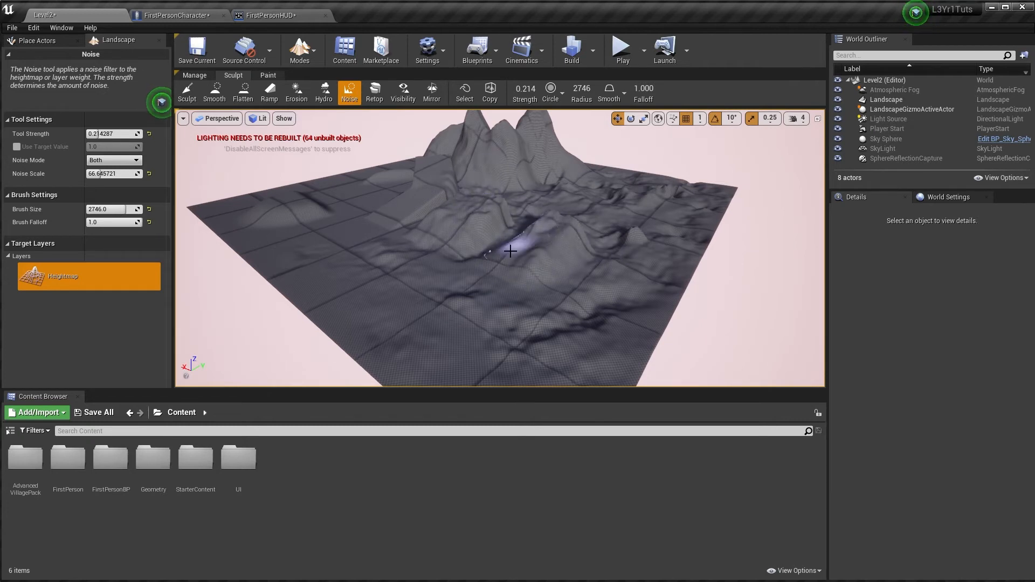
{"action": "right_click_drag", "start_coordinate": [577, 219], "coordinate": [493, 224]}
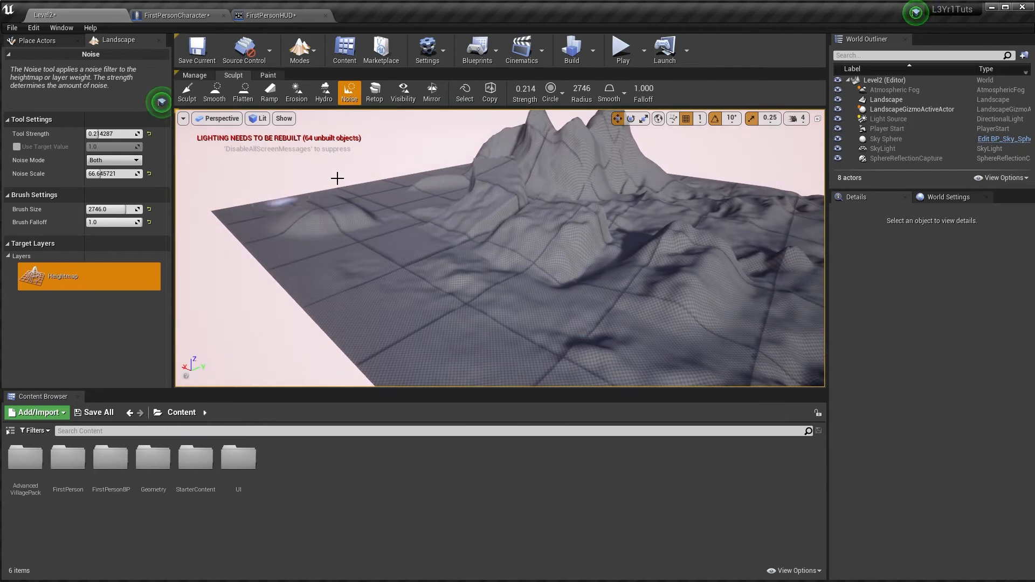
Set the noise mode to Add and raise a tall mound on the ground in front of the ramps
{"action": "right_click_drag", "start_coordinate": [448, 296], "coordinate": [203, 224]}
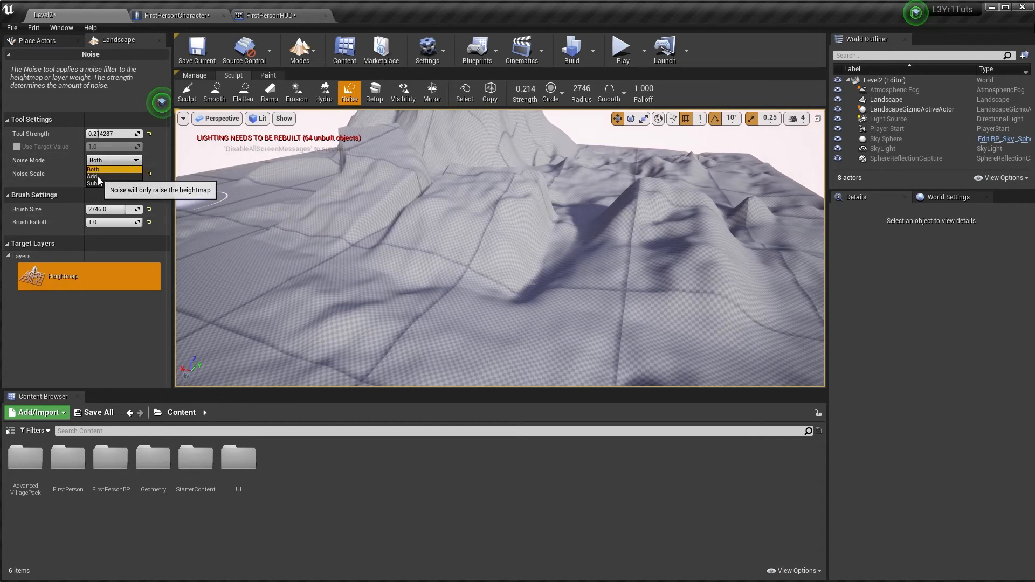
{"action": "left_click", "coordinate": [100, 171]}
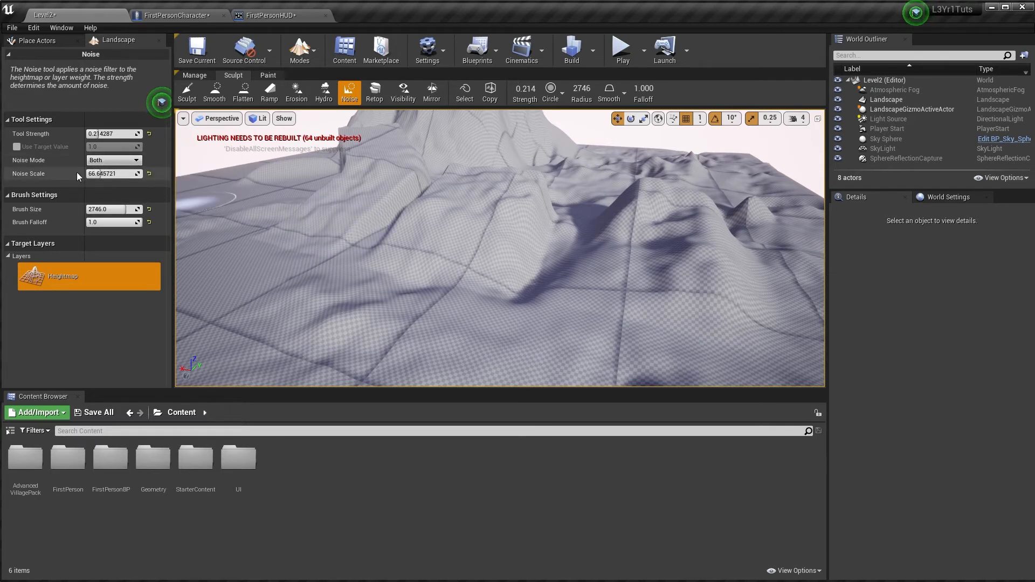
{"action": "left_click", "coordinate": [92, 177]}
{"action": "mouse_move", "coordinate": [393, 305]}
{"action": "left_mouse_down"}
{"action": "mouse_move", "coordinate": [400, 294]}
{"action": "mouse_move", "coordinate": [378, 360]}
{"action": "left_mouse_up"}
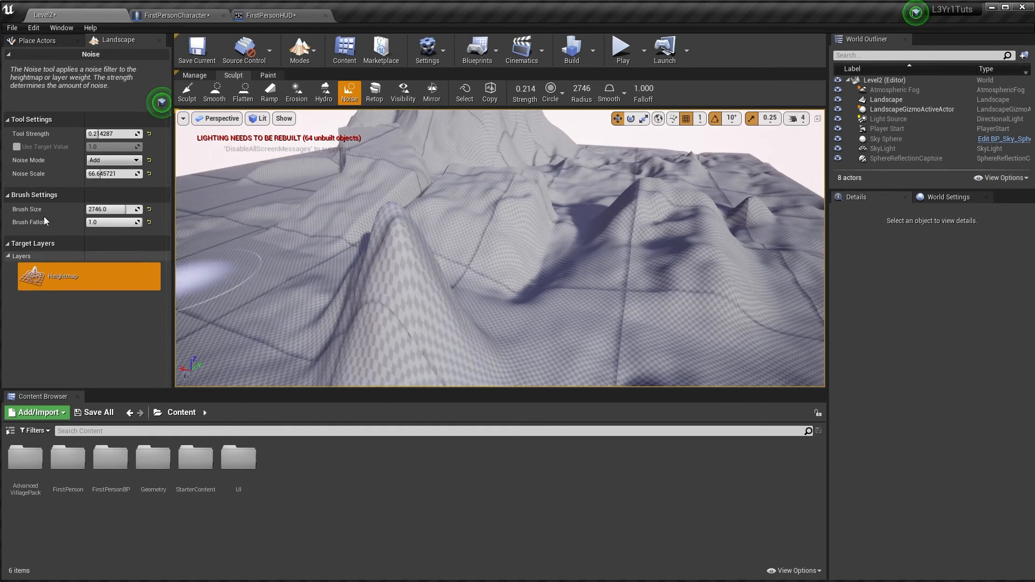
Carve down the new mound with the noise mode set to Sub, and return the mode to Both
{"action": "left_click", "coordinate": [103, 183]}
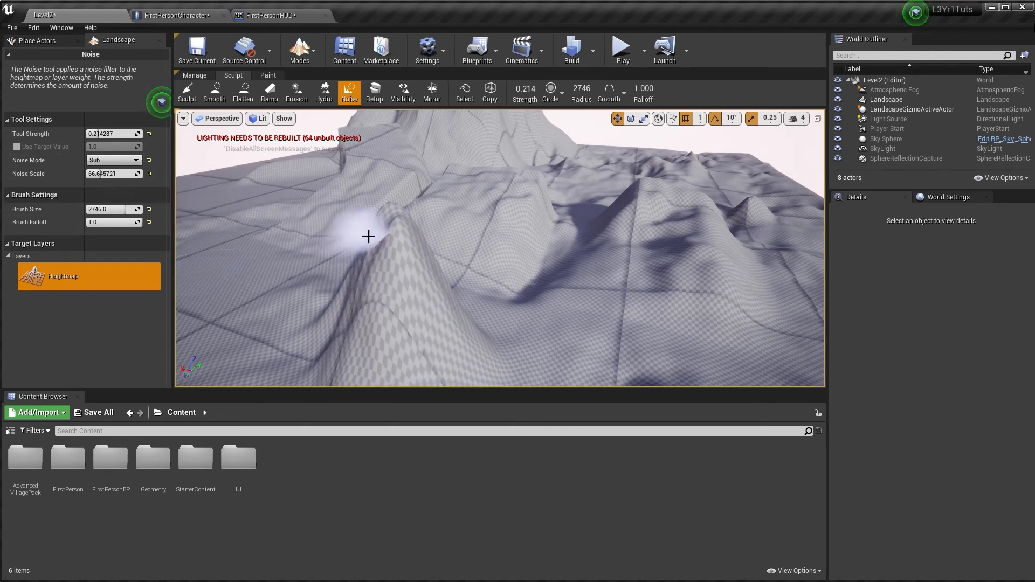
{"action": "mouse_move", "coordinate": [365, 234]}
{"action": "left_mouse_down"}
{"action": "mouse_move", "coordinate": [398, 240]}
{"action": "mouse_move", "coordinate": [394, 259]}
{"action": "mouse_move", "coordinate": [420, 295]}
{"action": "mouse_move", "coordinate": [361, 323]}
{"action": "mouse_move", "coordinate": [411, 347]}
{"action": "mouse_move", "coordinate": [248, 312]}
{"action": "left_mouse_up"}
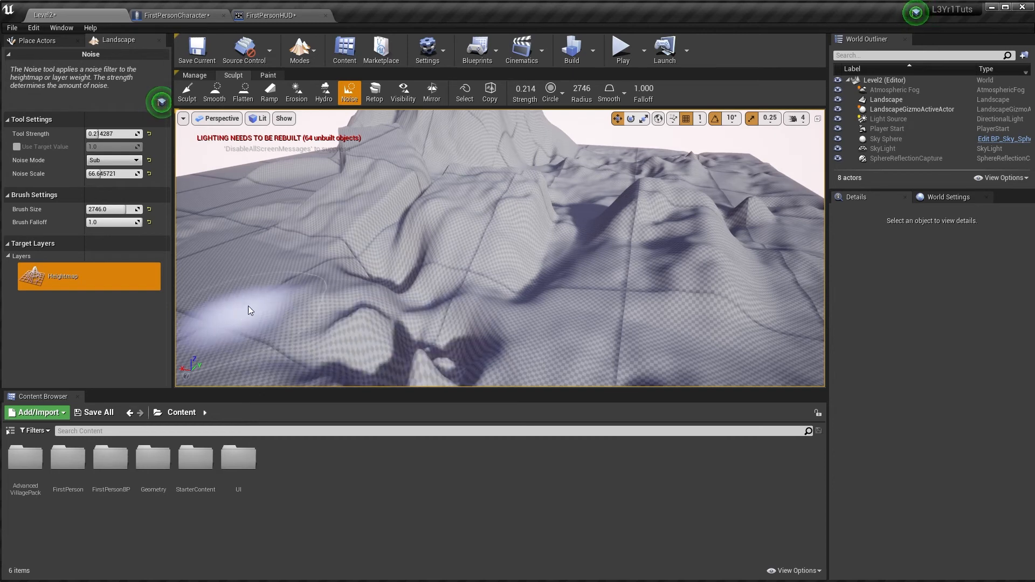
{"action": "left_click", "coordinate": [107, 169]}
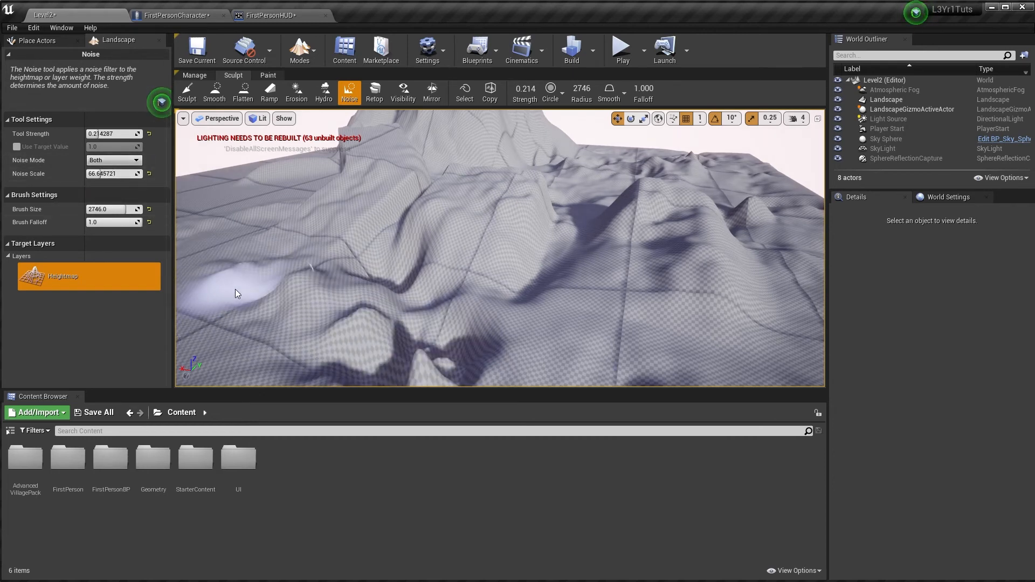
{"action": "mouse_move", "coordinate": [242, 303]}
{"action": "right_mouse_down"}
{"action": "mouse_move", "coordinate": [231, 267]}
{"action": "mouse_move", "coordinate": [243, 302]}
{"action": "right_mouse_up"}
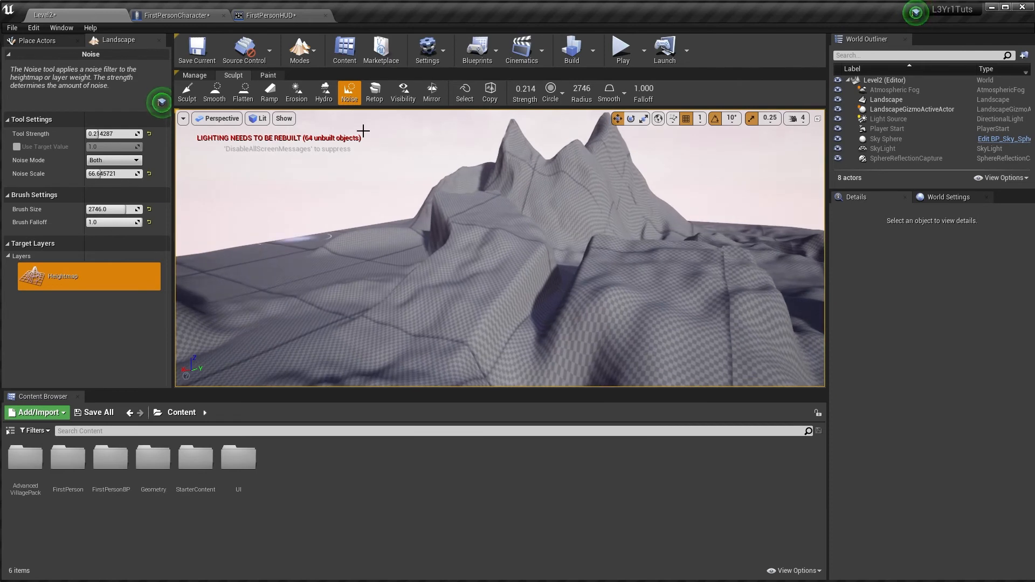
Retopologize the steep wall of the ramp, reducing the brush size to 681
{"action": "right_click_drag", "start_coordinate": [405, 238], "coordinate": [486, 264]}
{"action": "left_click", "coordinate": [375, 93]}
{"action": "key", "text": "w"}
{"action": "mouse_move", "coordinate": [373, 264]}
{"action": "right_mouse_down"}
{"action": "mouse_move", "coordinate": [377, 243]}
{"action": "mouse_move", "coordinate": [366, 240]}
{"action": "mouse_move", "coordinate": [374, 246]}
{"action": "right_mouse_up"}
{"action": "key", "text": "s"}
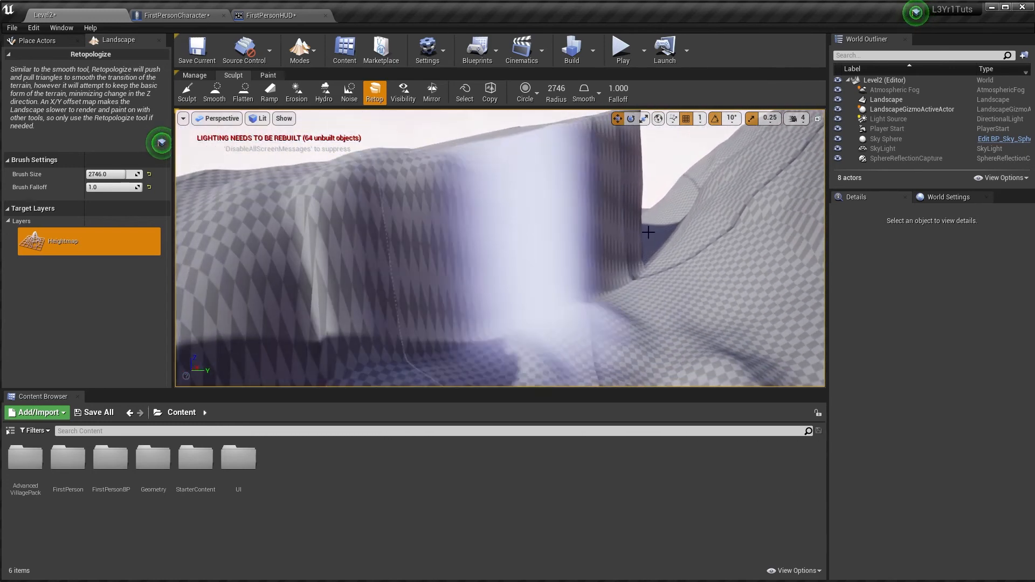
{"action": "mouse_move", "coordinate": [461, 223]}
{"action": "right_mouse_down"}
{"action": "mouse_move", "coordinate": [472, 237]}
{"action": "mouse_move", "coordinate": [461, 222]}
{"action": "right_mouse_up"}
{"action": "key", "text": "w"}
{"action": "mouse_move", "coordinate": [549, 291]}
{"action": "right_mouse_down"}
{"action": "mouse_move", "coordinate": [539, 270]}
{"action": "mouse_move", "coordinate": [549, 291]}
{"action": "right_mouse_up"}
{"action": "key", "text": "s"}
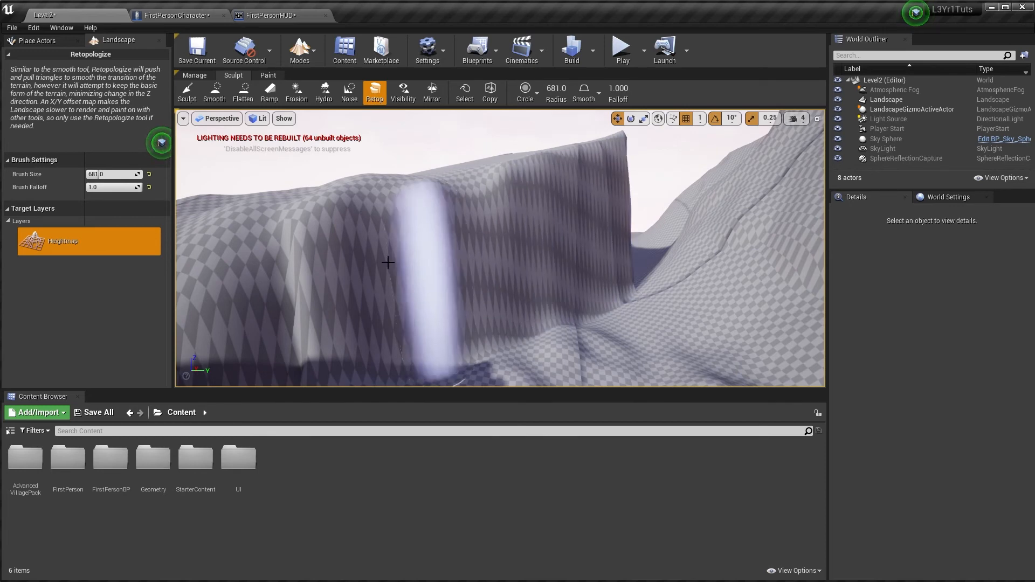
Enlarge the Retopologize brush to 2174 and even out the stretched triangles on the mountain slopes
{"action": "key", "text": "s"}
{"action": "mouse_move", "coordinate": [469, 256]}
{"action": "right_mouse_down"}
{"action": "mouse_move", "coordinate": [539, 256]}
{"action": "mouse_move", "coordinate": [524, 247]}
{"action": "right_mouse_up"}
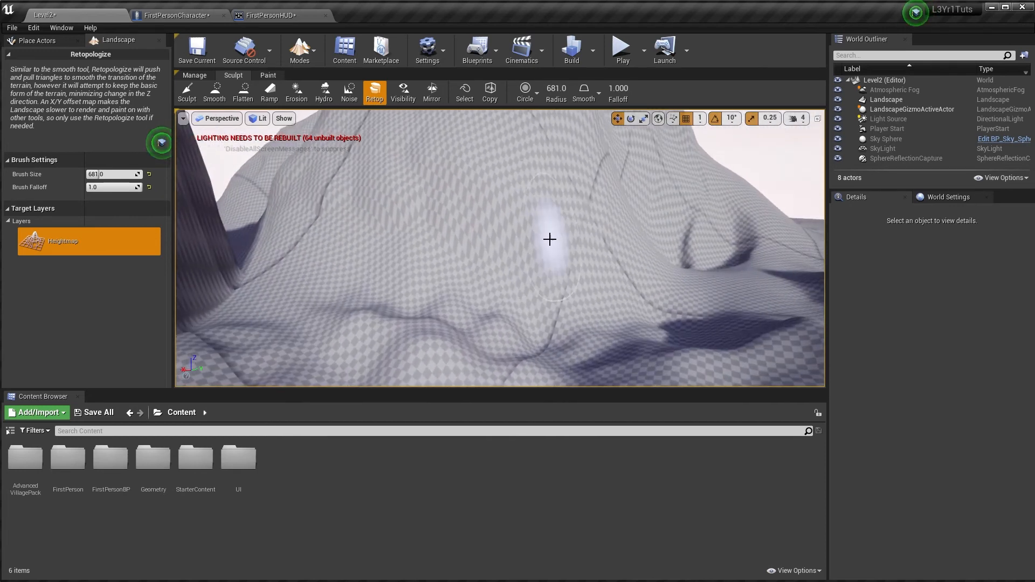
{"action": "key", "text": "s"}
{"action": "right_click_drag", "start_coordinate": [446, 273], "coordinate": [458, 243]}
{"action": "key", "text": "w"}
{"action": "key", "text": "bracketright"}
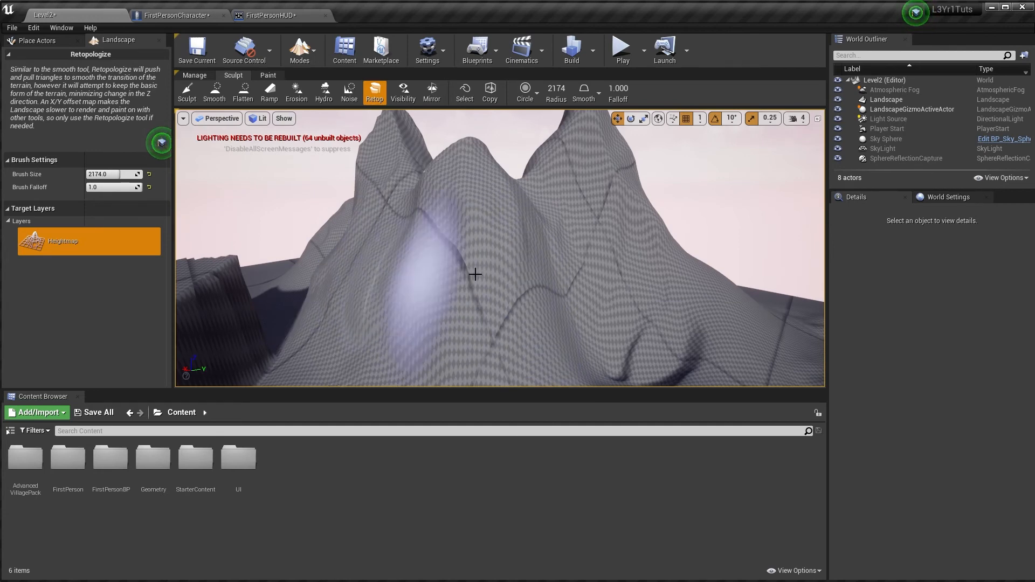
{"action": "key", "text": "d"}
{"action": "right_click_drag", "start_coordinate": [677, 267], "coordinate": [609, 264]}
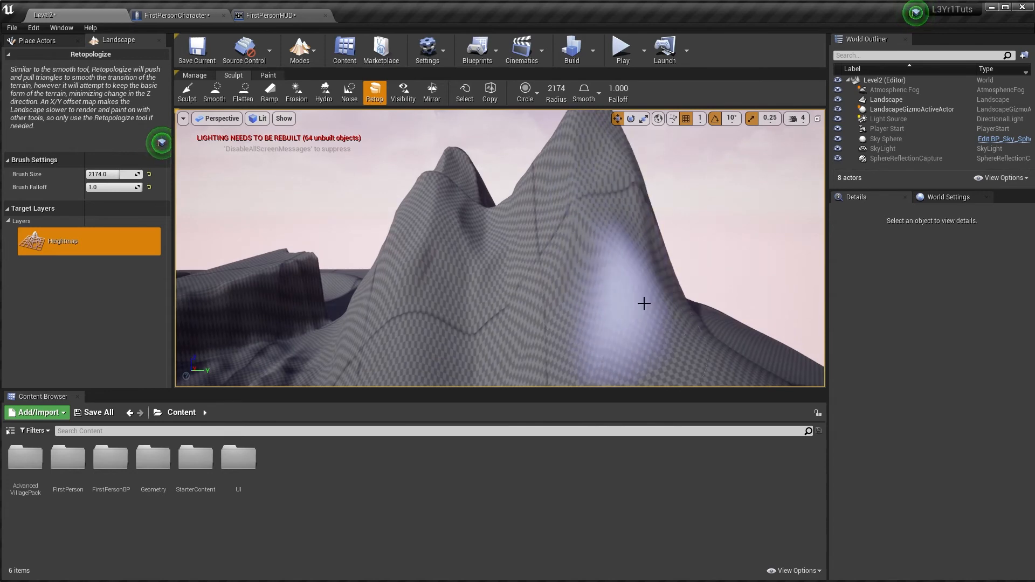
{"action": "mouse_move", "coordinate": [655, 288]}
{"action": "left_mouse_down"}
{"action": "mouse_move", "coordinate": [664, 303]}
{"action": "mouse_move", "coordinate": [589, 255]}
{"action": "mouse_move", "coordinate": [620, 293]}
{"action": "mouse_move", "coordinate": [492, 340]}
{"action": "mouse_move", "coordinate": [390, 291]}
{"action": "left_mouse_up"}
{"action": "mouse_move", "coordinate": [391, 291]}
{"action": "right_mouse_down"}
{"action": "mouse_move", "coordinate": [323, 294]}
{"action": "mouse_move", "coordinate": [410, 302]}
{"action": "mouse_move", "coordinate": [259, 310]}
{"action": "mouse_move", "coordinate": [324, 310]}
{"action": "mouse_move", "coordinate": [346, 162]}
{"action": "right_mouse_up"}
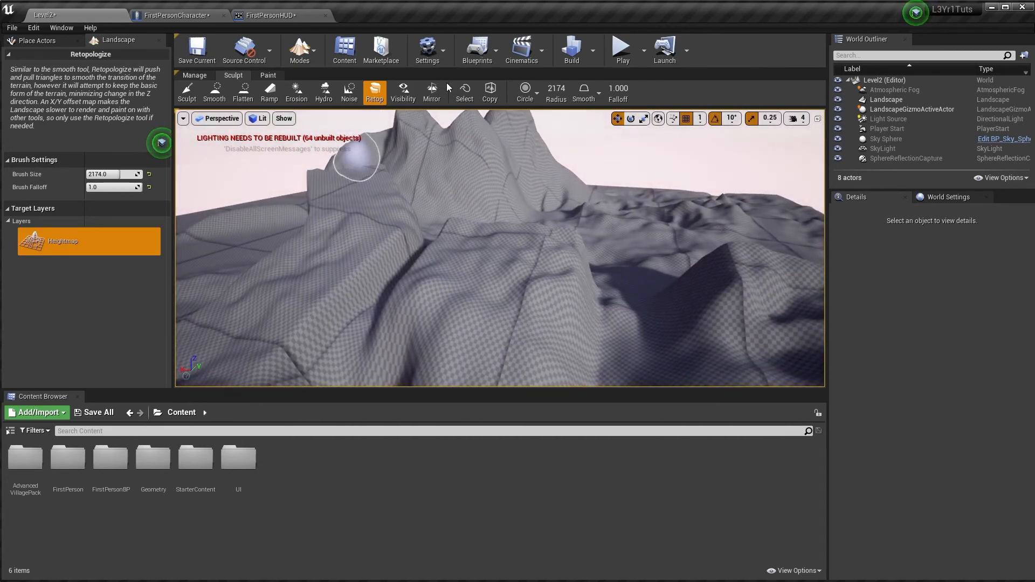
Switch to the Visibility sculpting tool and look over the terrain around the ramps with its brush
{"action": "left_click", "coordinate": [404, 93]}
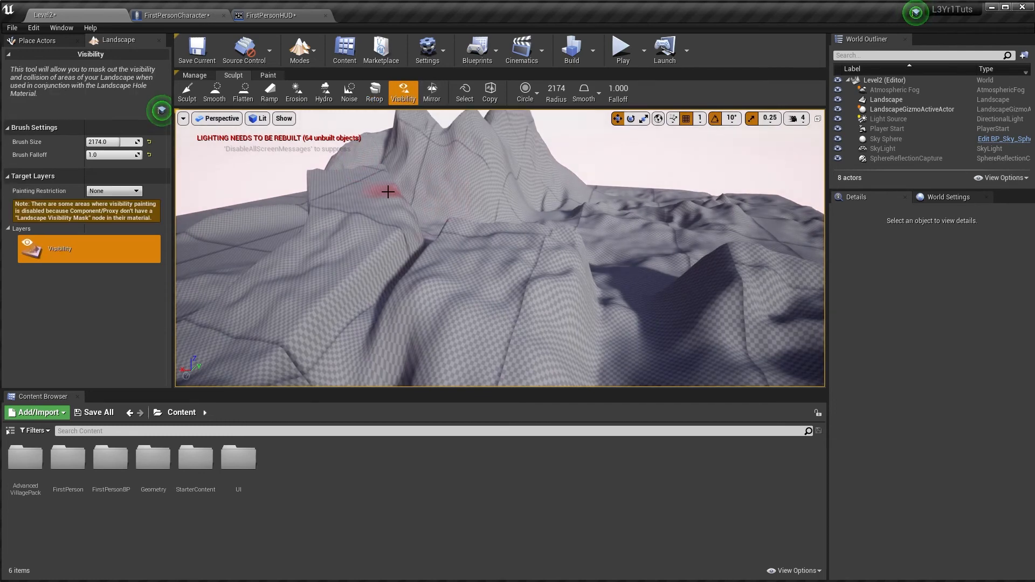
{"action": "mouse_move", "coordinate": [483, 251]}
{"action": "right_mouse_down"}
{"action": "mouse_move", "coordinate": [459, 253]}
{"action": "mouse_move", "coordinate": [557, 247]}
{"action": "right_mouse_up"}
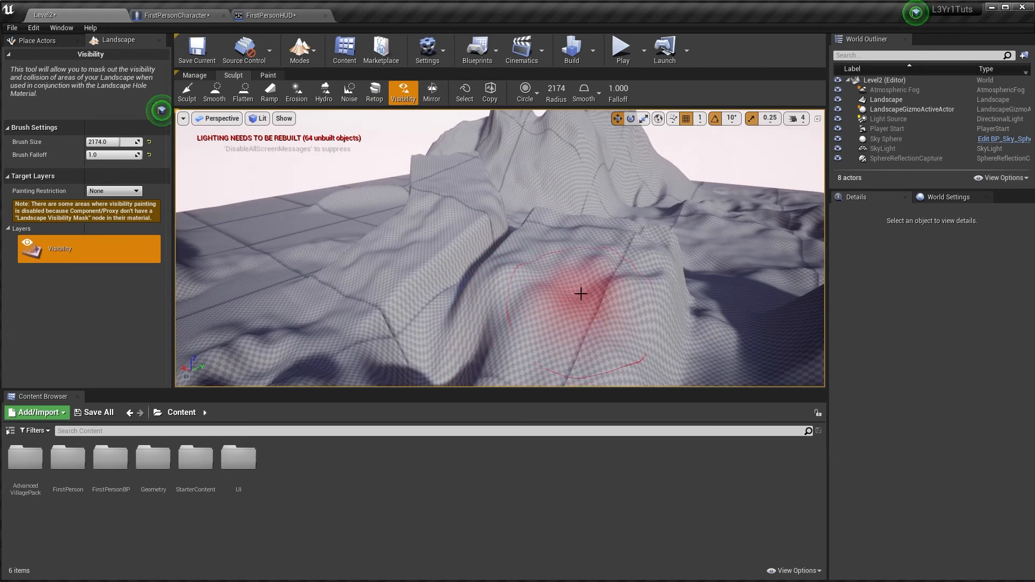
{"action": "right_click_drag", "start_coordinate": [559, 266], "coordinate": [525, 251]}
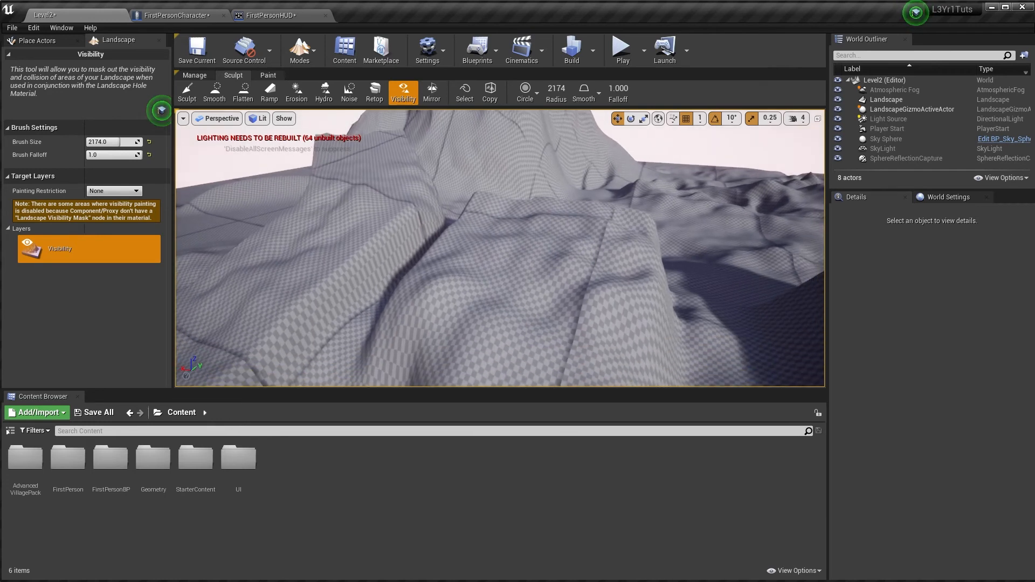
{"action": "right_click_drag", "start_coordinate": [535, 197], "coordinate": [532, 254]}
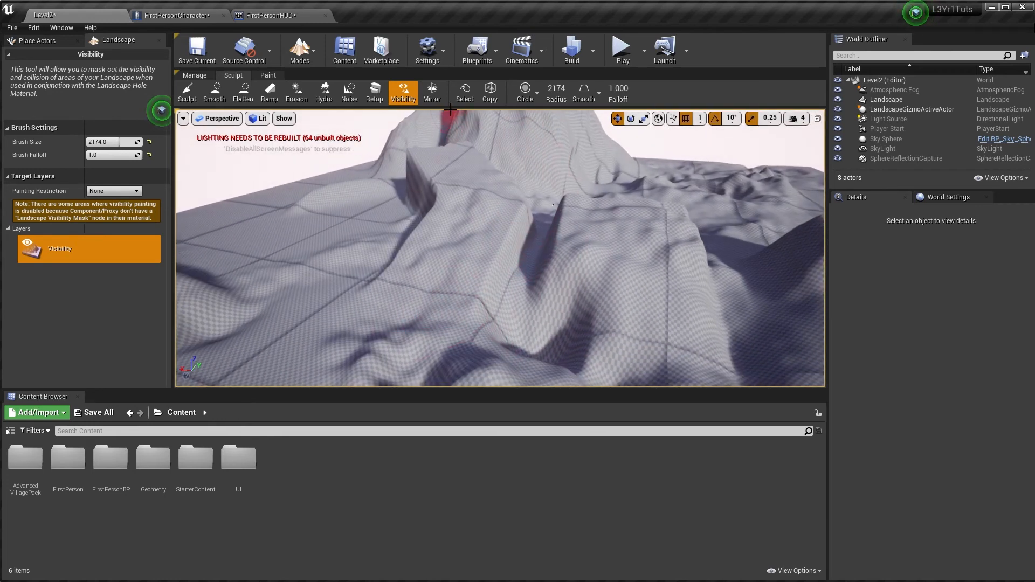
{"action": "mouse_move", "coordinate": [443, 205]}
{"action": "right_mouse_down"}
{"action": "mouse_move", "coordinate": [521, 200]}
{"action": "mouse_move", "coordinate": [485, 246]}
{"action": "mouse_move", "coordinate": [512, 229]}
{"action": "mouse_move", "coordinate": [482, 224]}
{"action": "right_mouse_up"}
Try mirroring the landscape with the Mirror tool's -X to +X operation, inspect both halves, and undo the mirroring
{"action": "left_click", "coordinate": [442, 90]}
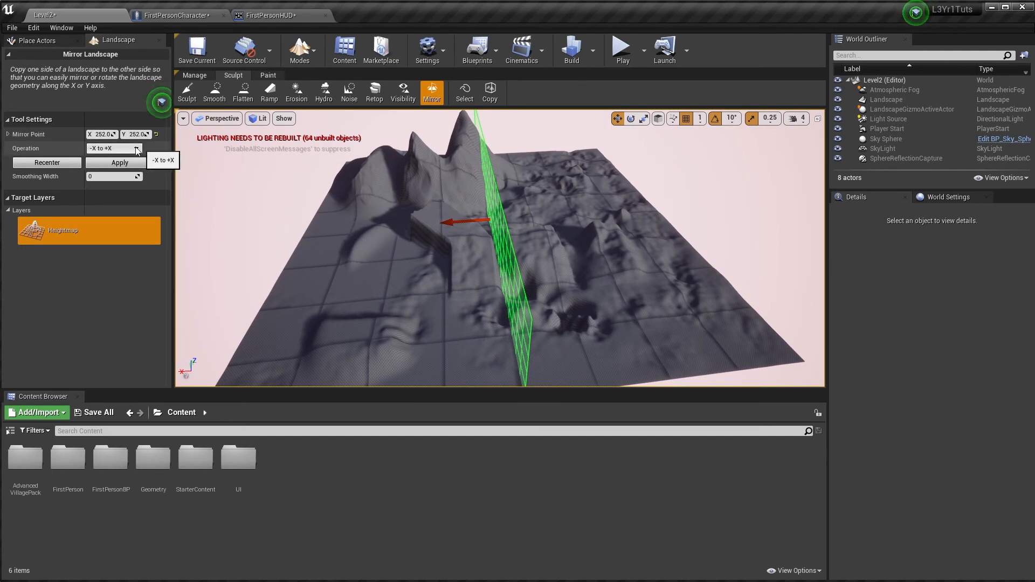
{"action": "left_click", "coordinate": [112, 162]}
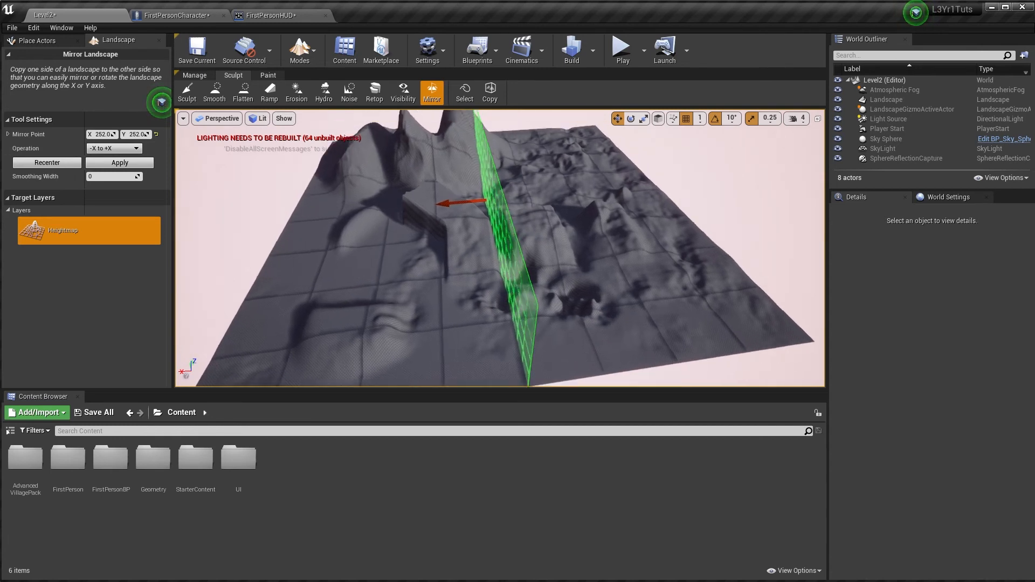
{"action": "left_click", "coordinate": [111, 162]}
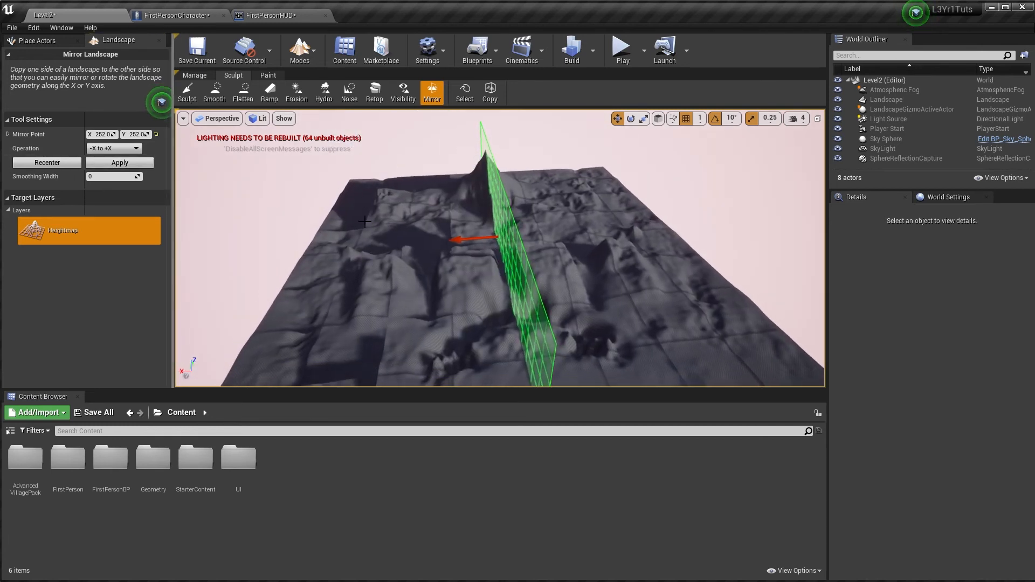
{"action": "key", "text": "w"}
{"action": "right_click_drag", "start_coordinate": [399, 271], "coordinate": [505, 274]}
{"action": "key", "text": "d"}
{"action": "key", "text": "a"}
{"action": "key", "text": "ctrl+z"}
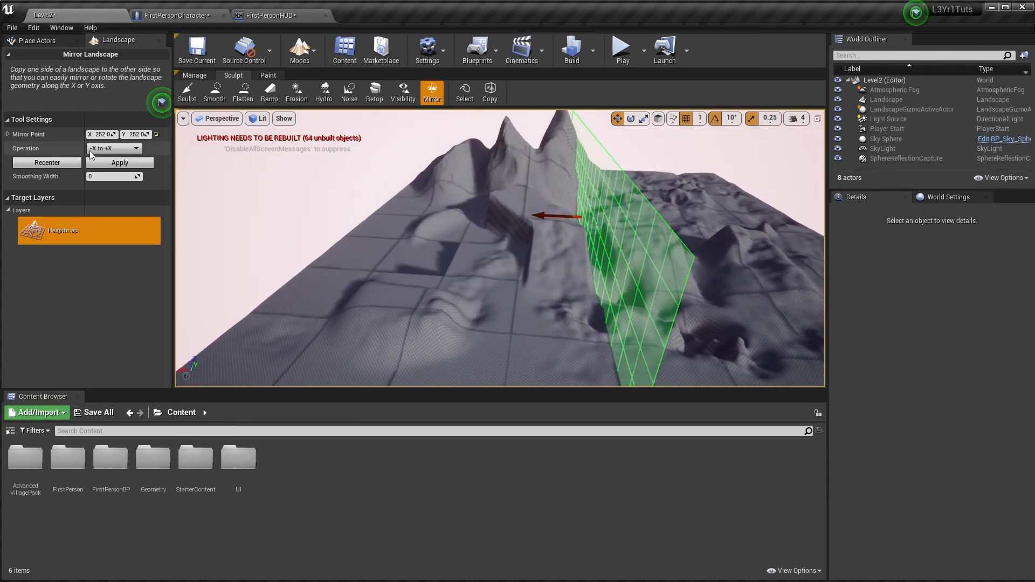
Try mirroring the landscape in the opposite direction with the +X to -X operation, and undo it
{"action": "left_click", "coordinate": [113, 151]}
{"action": "left_click", "coordinate": [110, 164]}
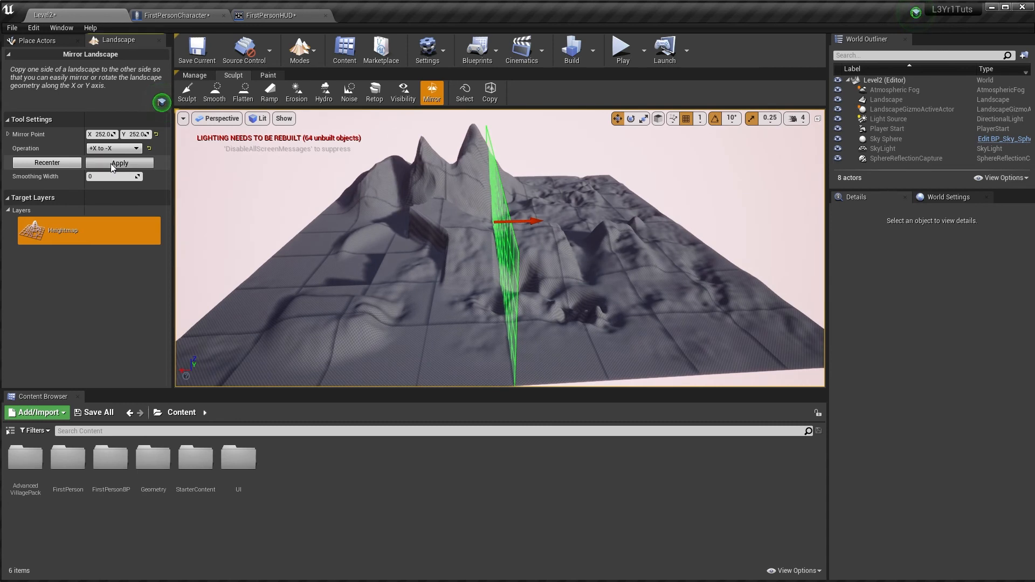
{"action": "left_click", "coordinate": [111, 164]}
{"action": "key", "text": "ctrl+z"}
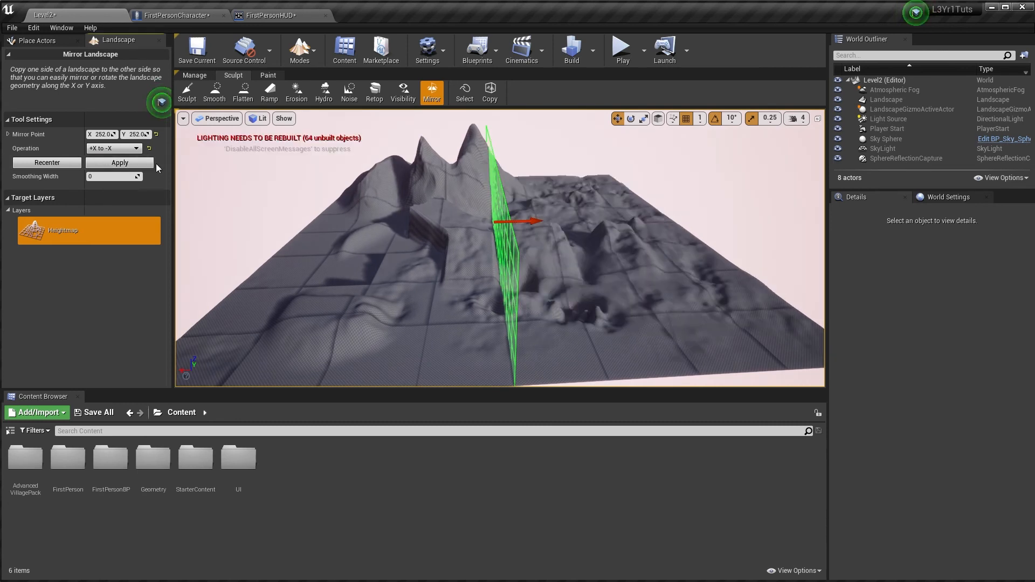
Set the mirror operation to -Y to +Y, try applying it to the landscape, and undo the mirroring
{"action": "left_click", "coordinate": [114, 149]}
{"action": "left_click", "coordinate": [111, 172]}
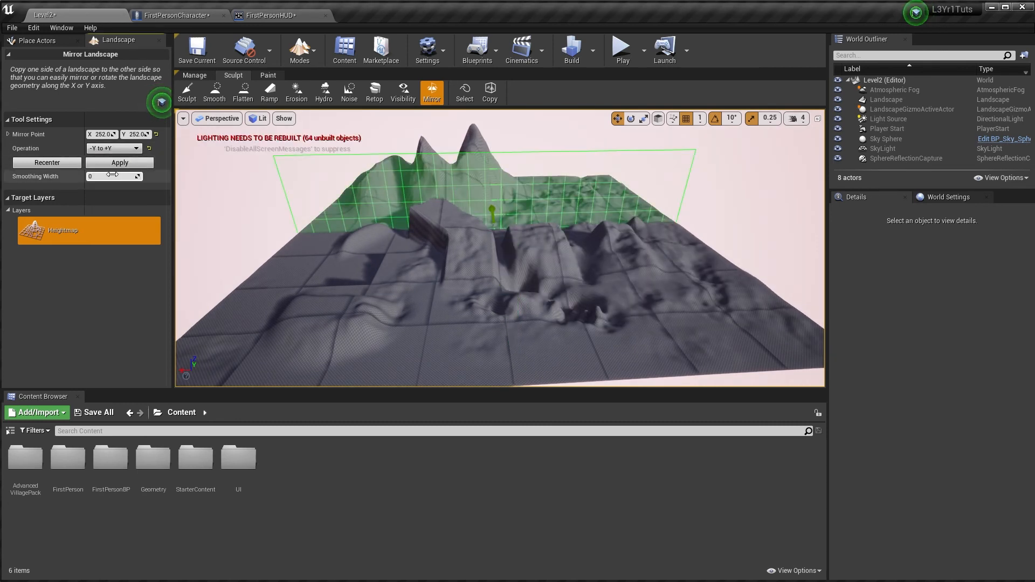
{"action": "left_click", "coordinate": [125, 165]}
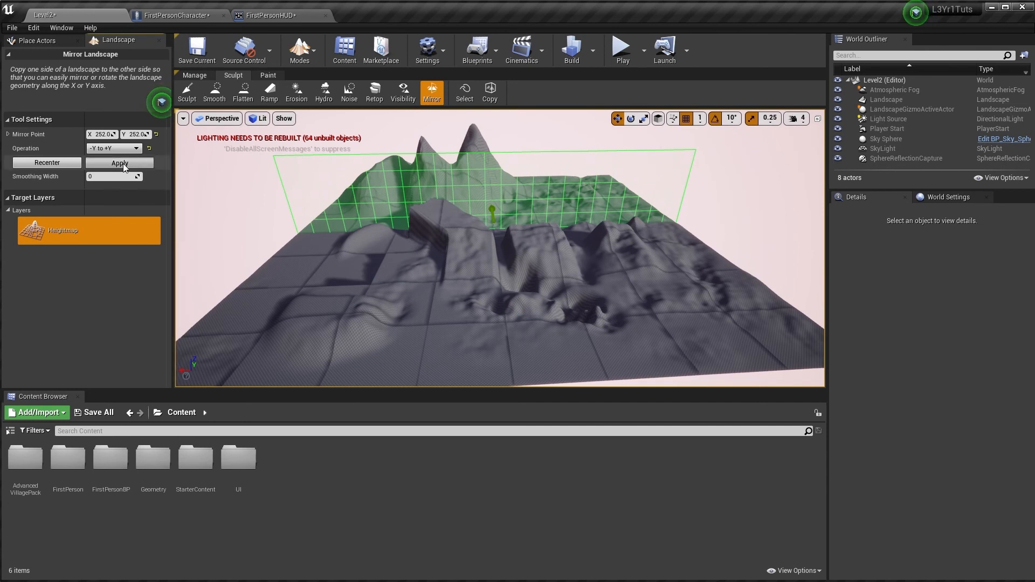
{"action": "right_click_drag", "start_coordinate": [460, 262], "coordinate": [469, 261]}
{"action": "key", "text": "a"}
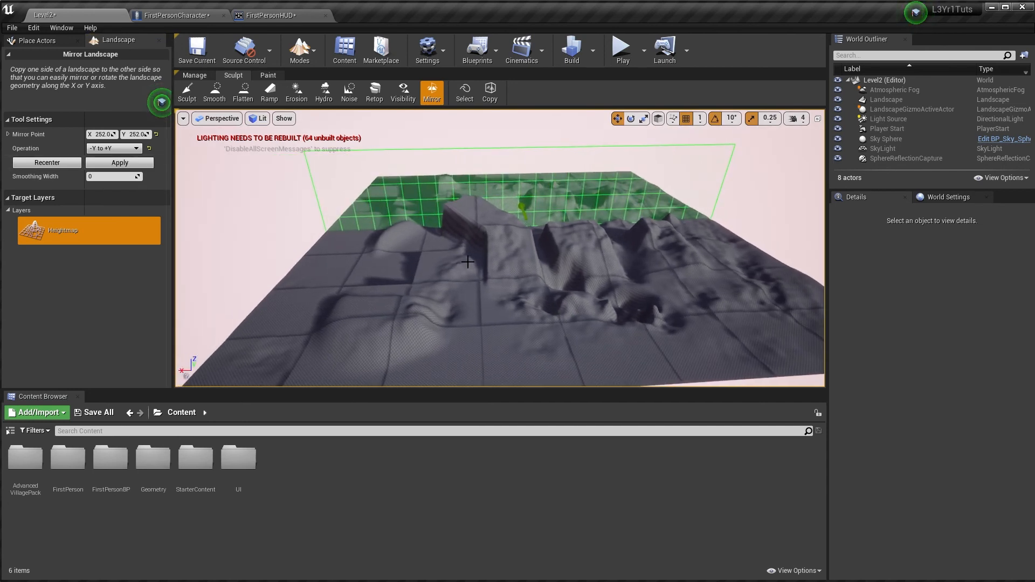
{"action": "key", "text": "ctrl+z"}
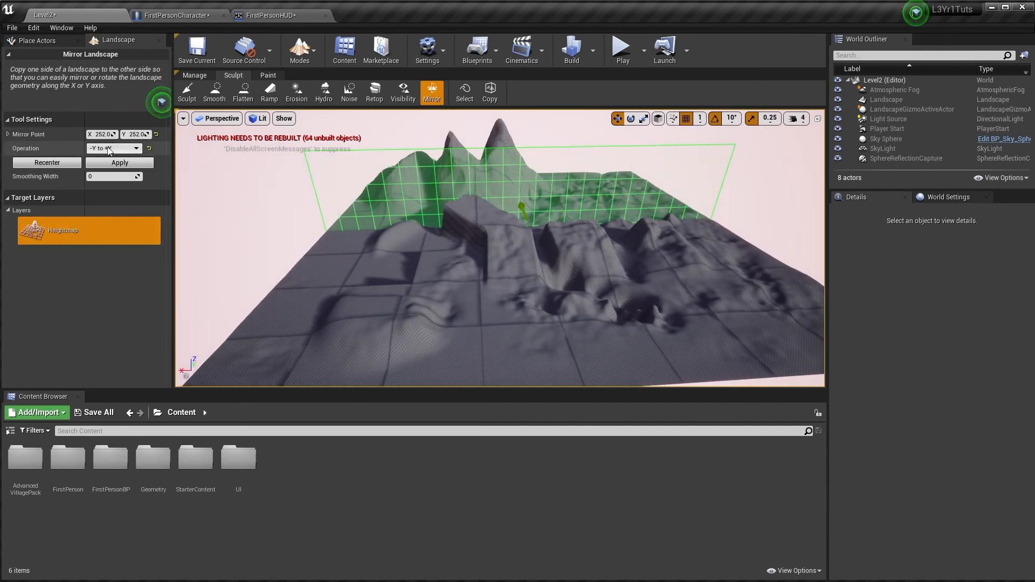
Examine the sculpted mountains, ramps and craters from several sides relative to the -Y to +Y mirror plane
{"action": "key", "text": "w"}
{"action": "right_click_drag", "start_coordinate": [415, 195], "coordinate": [477, 205]}
{"action": "key", "text": "a"}
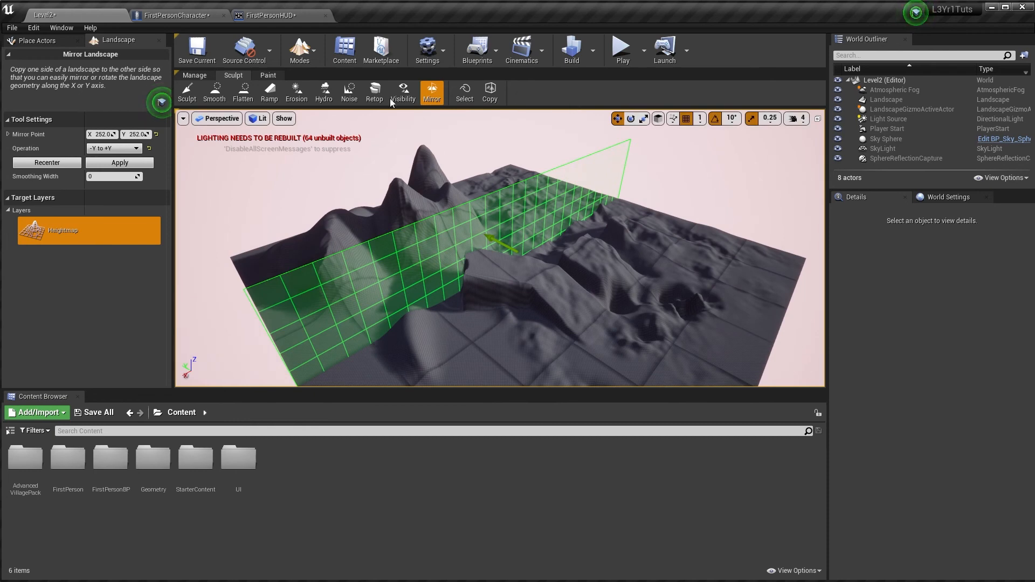
{"action": "right_click_drag", "start_coordinate": [515, 179], "coordinate": [539, 189]}
{"action": "key", "text": "w"}
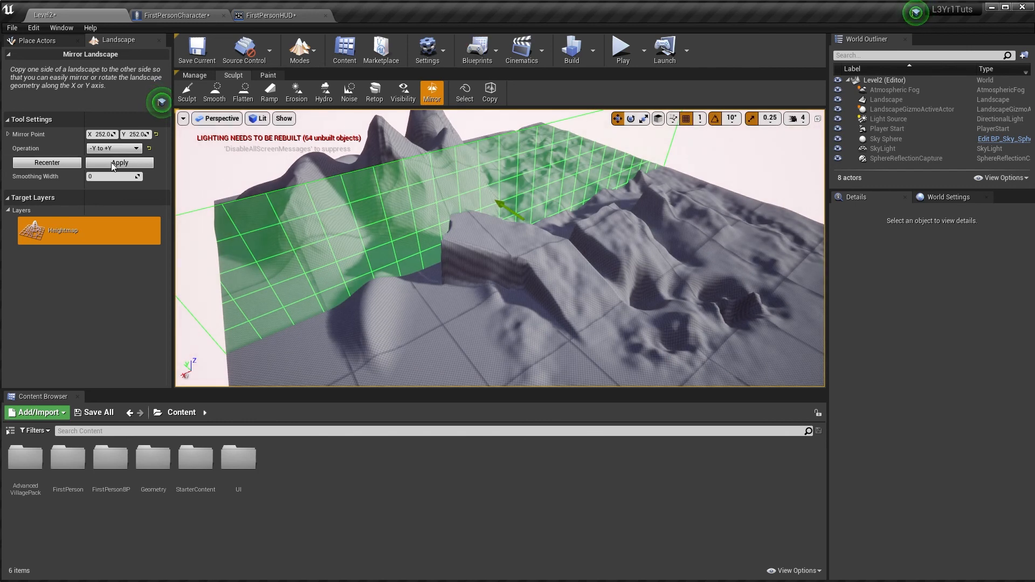
{"action": "right_click_drag", "start_coordinate": [354, 185], "coordinate": [658, 250]}
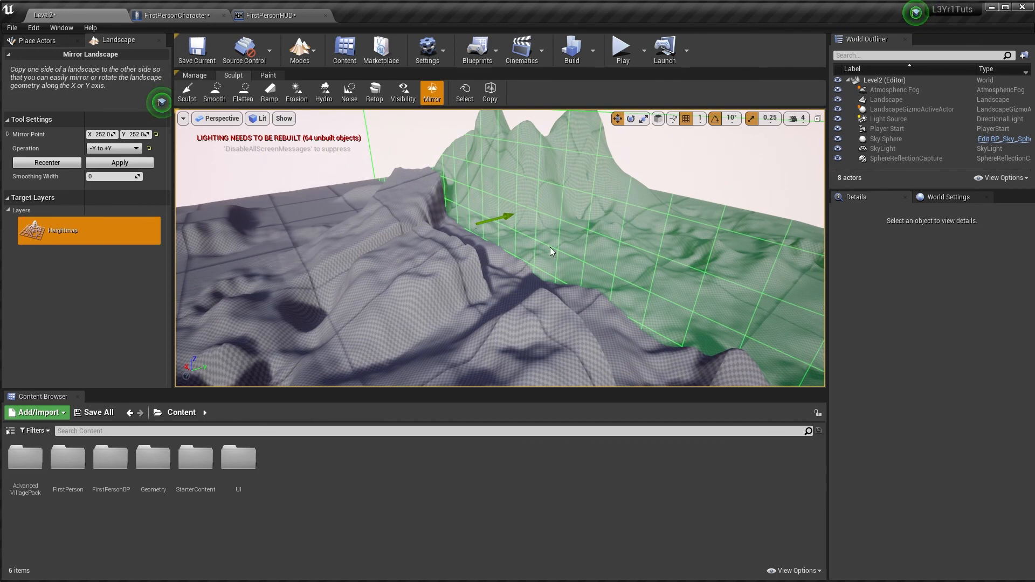
{"action": "right_click_drag", "start_coordinate": [510, 236], "coordinate": [573, 217]}
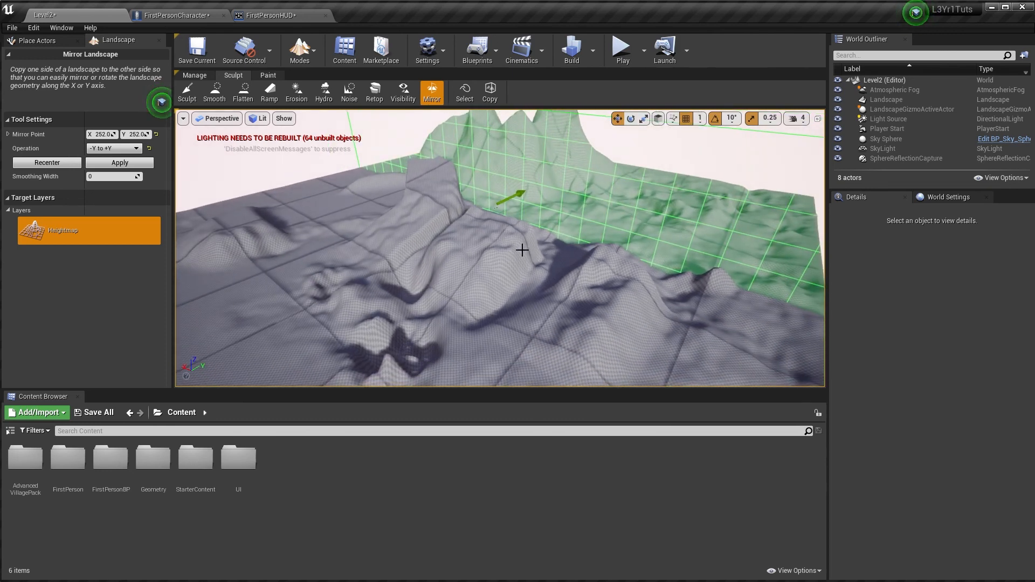
{"action": "right_click_drag", "start_coordinate": [522, 250], "coordinate": [433, 185]}
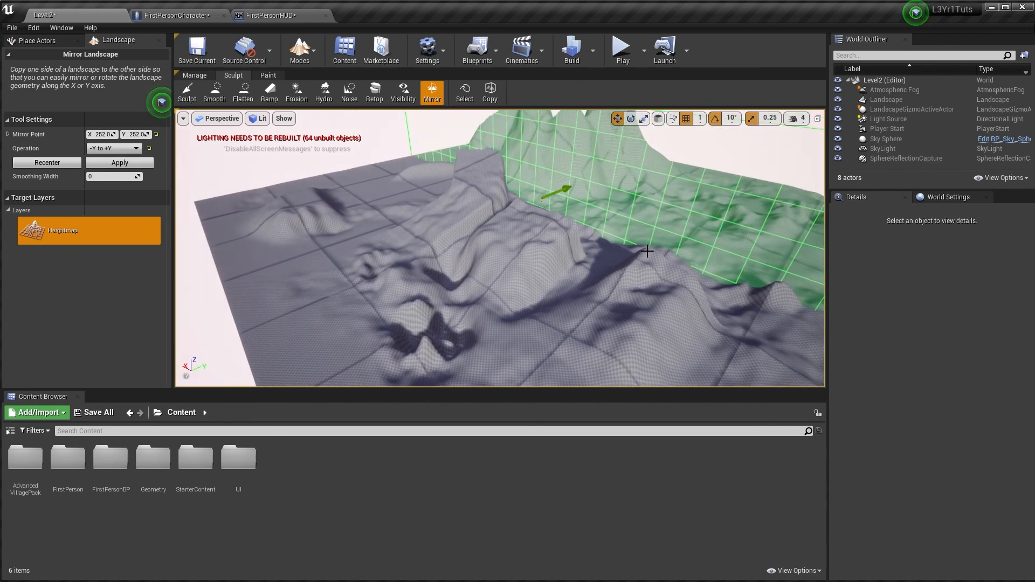
{"action": "right_click_drag", "start_coordinate": [474, 231], "coordinate": [520, 212]}
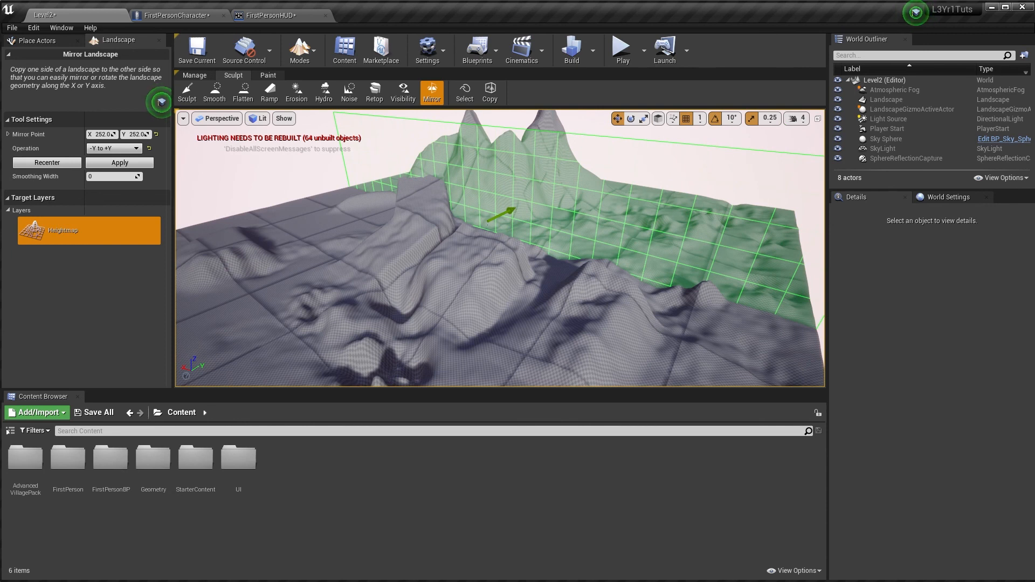
{"action": "right_click_drag", "start_coordinate": [485, 232], "coordinate": [526, 231]}
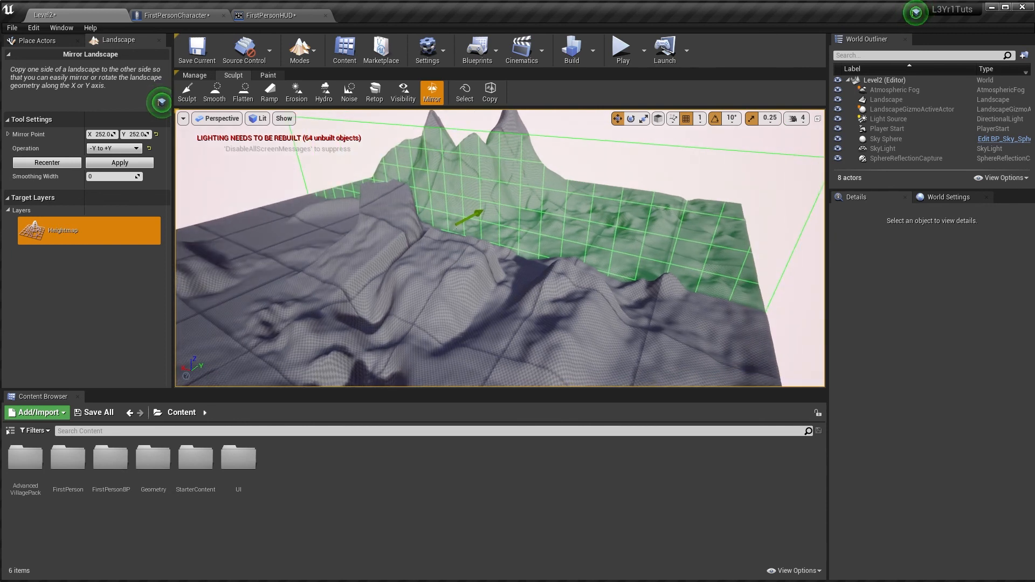